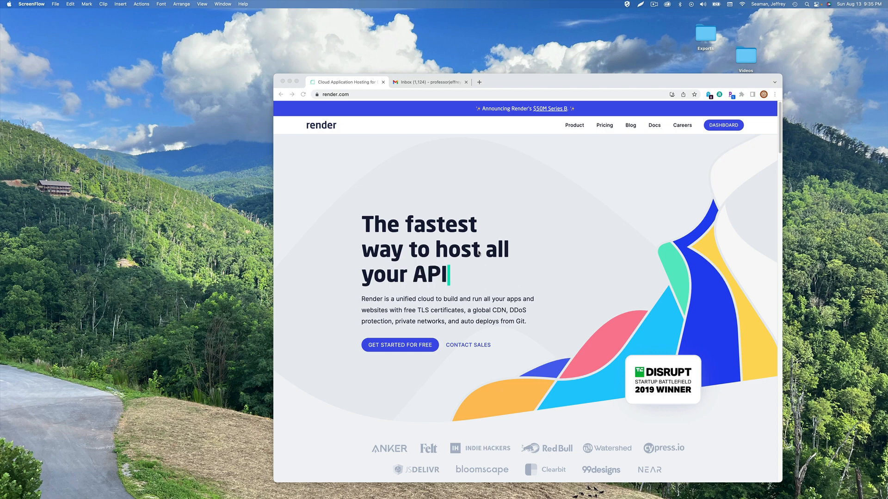
Create a new blank Google Docs document from a new browser tab
{"action": "left_click", "coordinate": [479, 81]}
{"action": "type", "text": "docs"}
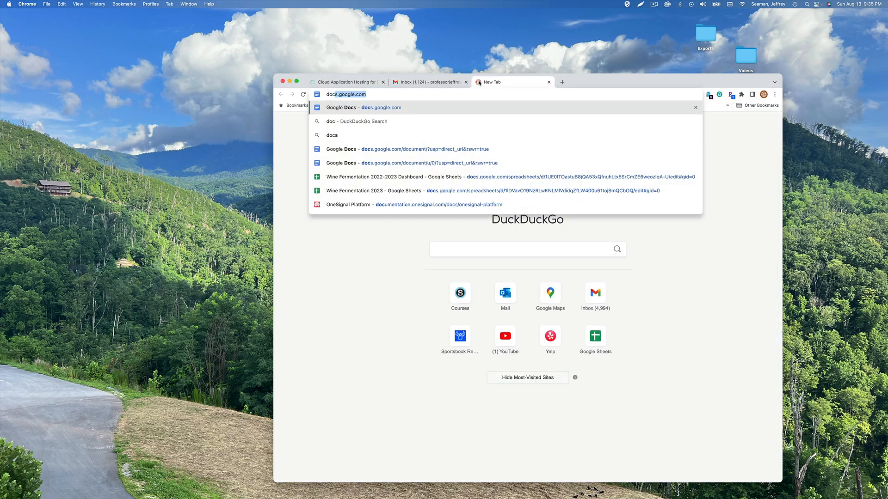
{"action": "key", "text": "Return"}
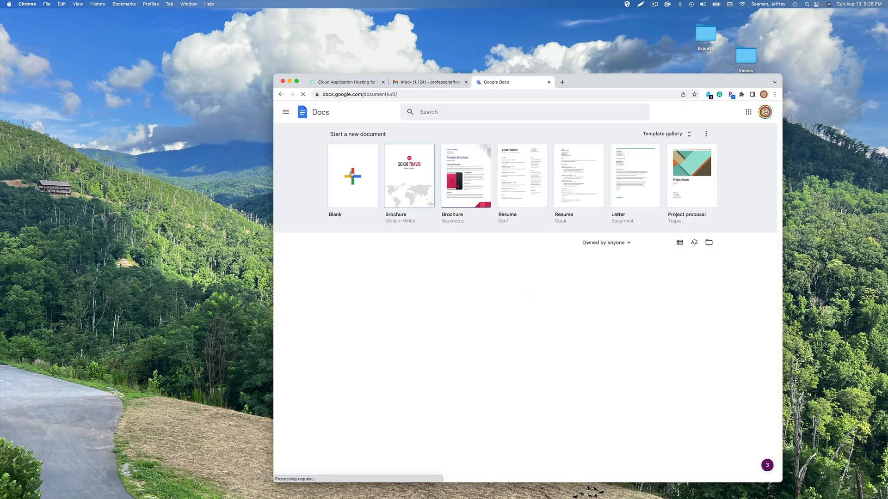
{"action": "left_click", "coordinate": [354, 171]}
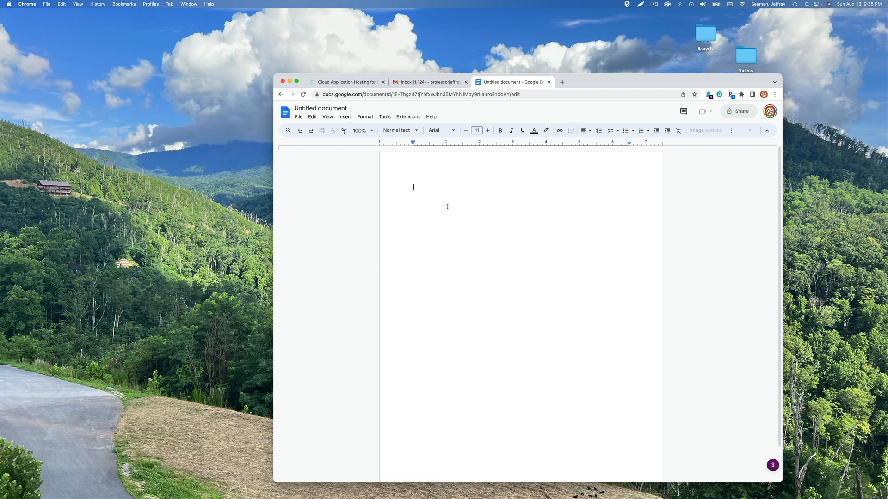
Set the font size to 15 and type the line 'API (service) —> GITHUB'
{"action": "left_click", "coordinate": [488, 131]}
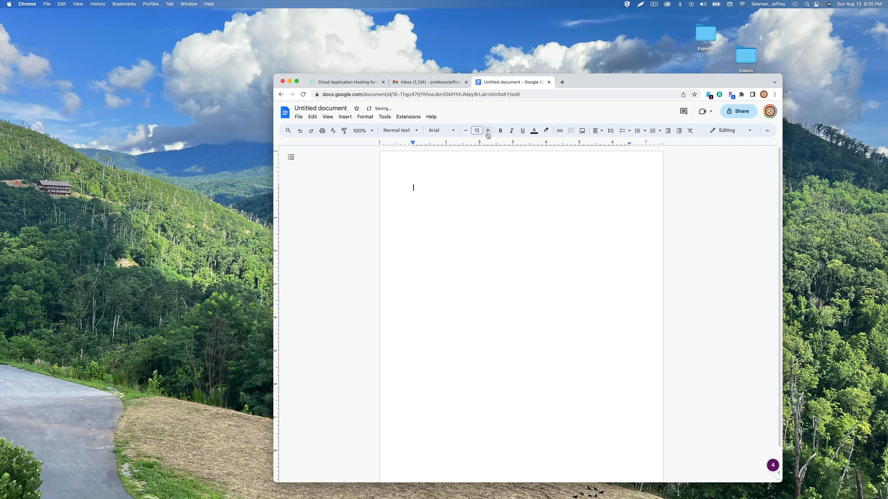
{"action": "left_click", "coordinate": [488, 130]}
{"action": "type", "text": "API (service)"}
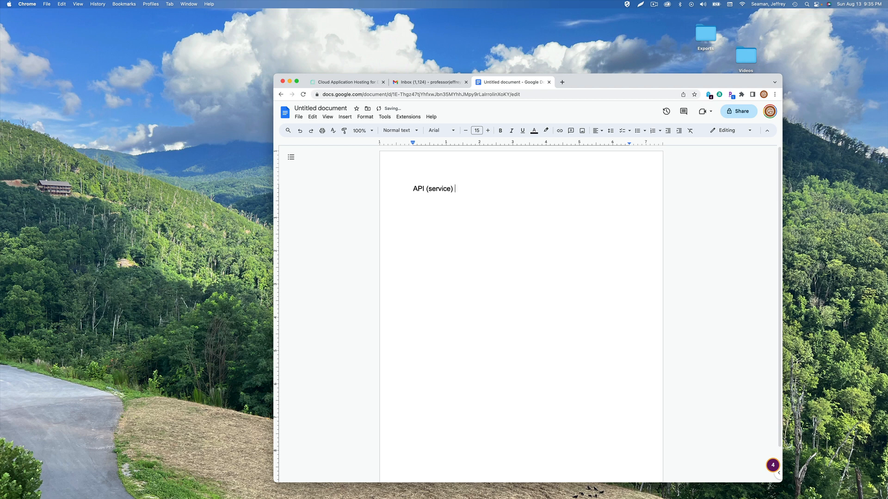
{"action": "type", "text": " --> Gl"}
{"action": "type", "text": "T"}
{"action": "type", "text": "HUB"}
{"action": "key", "text": "Return"}
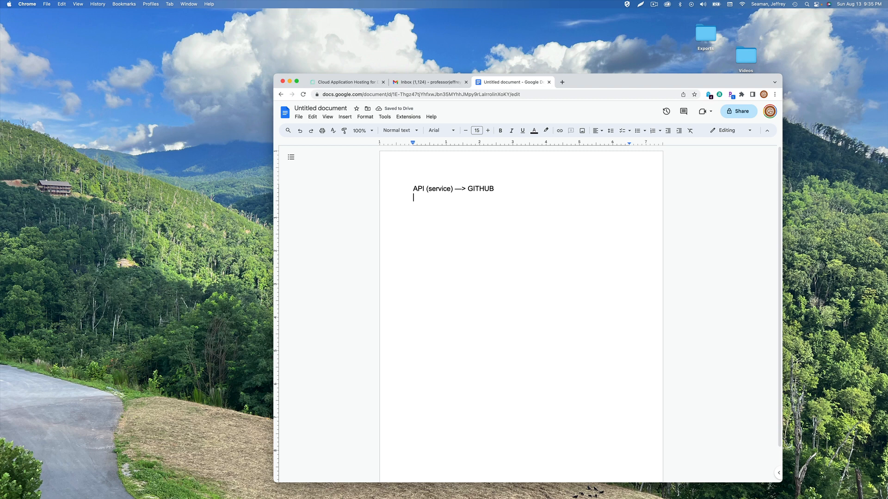
{"action": "scroll", "coordinate": [502, 172], "scroll_direction": "down", "scroll_amount": 1}
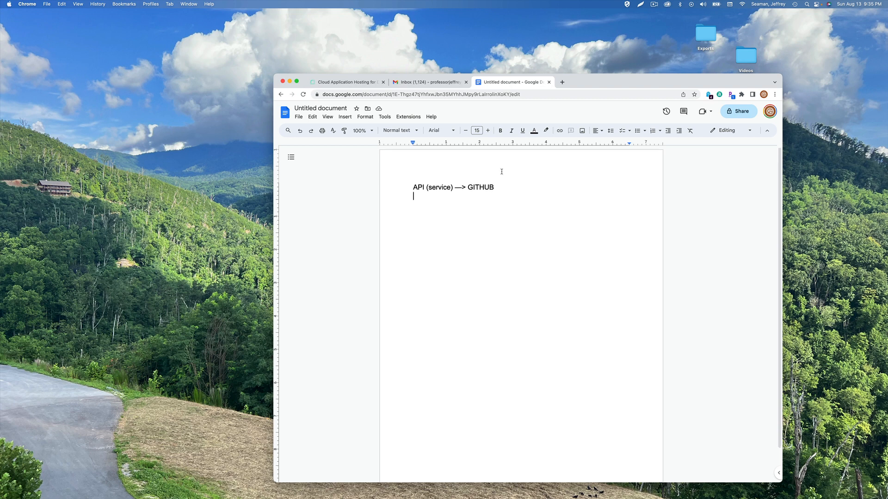
Insert a 'Hosting Platforms' heading line above the API line
{"action": "key", "text": "Up"}
{"action": "key", "text": "Return"}
{"action": "key", "text": "Up"}
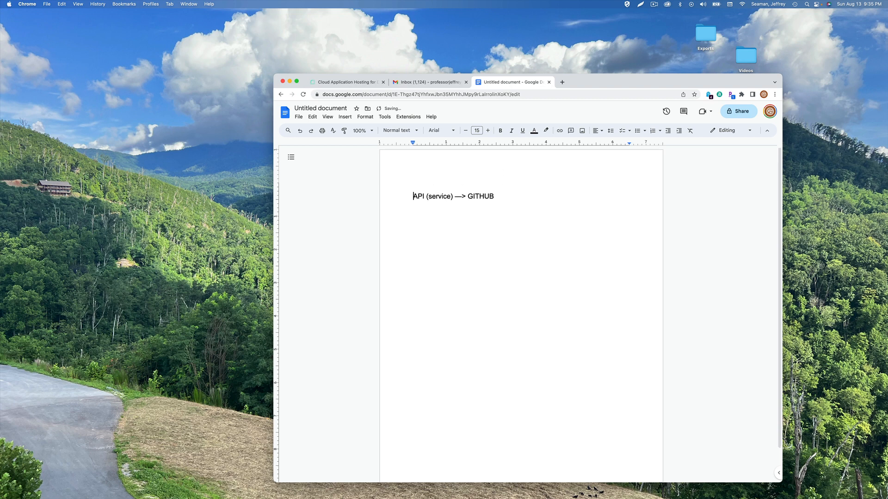
{"action": "type", "text": "Servi"}
{"action": "key", "text": "BackSpace"}
{"action": "key", "text": "BackSpace"}
{"action": "key", "text": "BackSpace"}
{"action": "key", "text": "BackSpace"}
{"action": "key", "text": "BackSpace"}
{"action": "type", "text": "Hosting Platforms"}
Add dash bullets 'Netifly: Enabling static websites' and 'Render: Run Services including NodeJS'
{"action": "key", "text": "Return"}
{"action": "type", "text": "- Ne"}
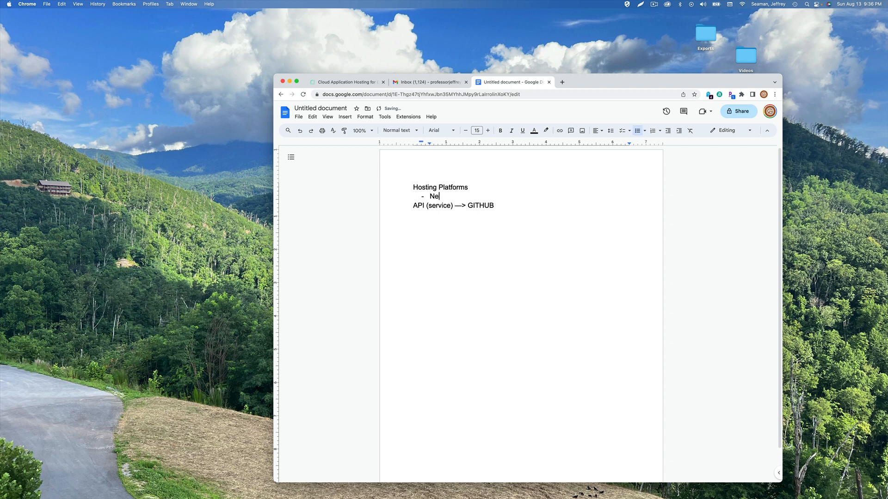
{"action": "type", "text": "tifk"}
{"action": "key", "text": "BackSpace"}
{"action": "type", "text": "ly: Enabling static website"}
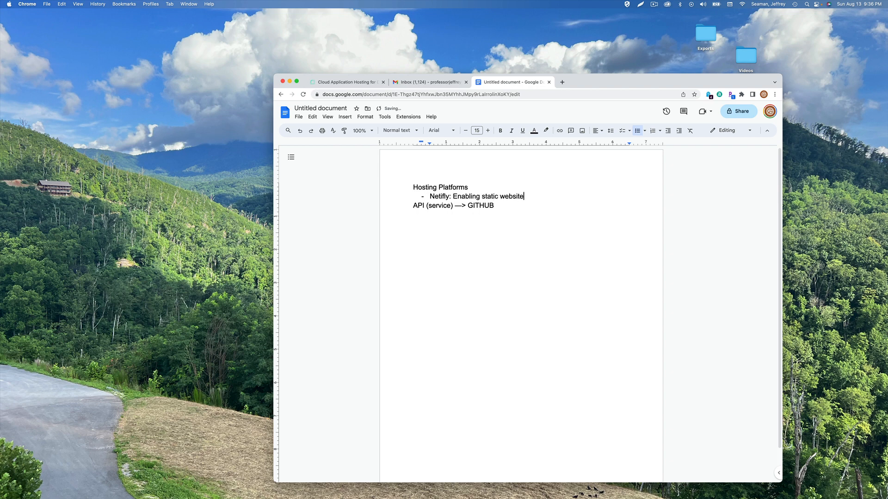
{"action": "type", "text": "s"}
{"action": "key", "text": "Return"}
{"action": "type", "text": "Render"}
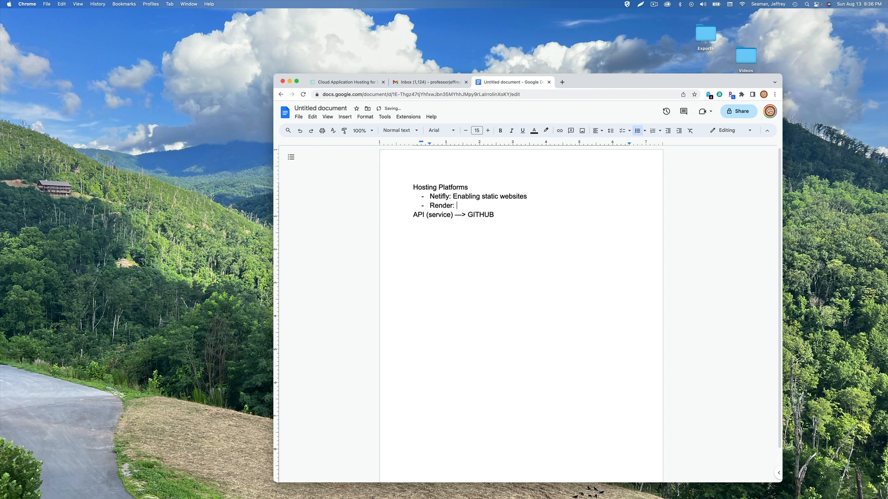
{"action": "type", "text": ": Run Services including NodeJS"}
{"action": "key", "text": "Return"}
{"action": "key", "text": "BackSpace"}
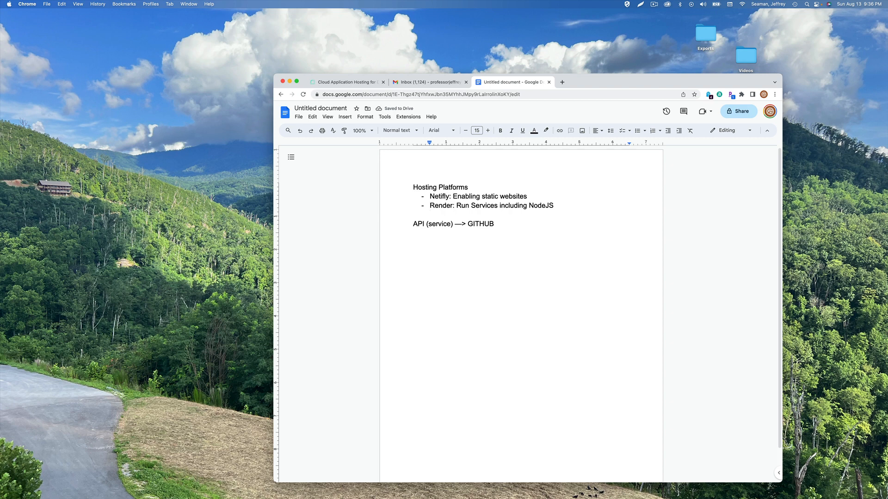
Bold 'Render' and list '1. Setup our service (API) that is on GitHub' and '2. Setup a database (postgres)'
{"action": "double_click", "coordinate": [441, 205]}
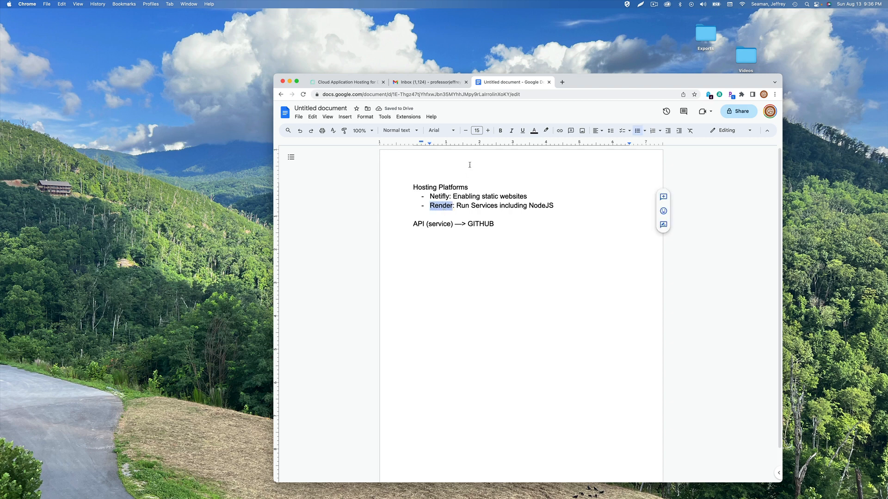
{"action": "left_click", "coordinate": [501, 131]}
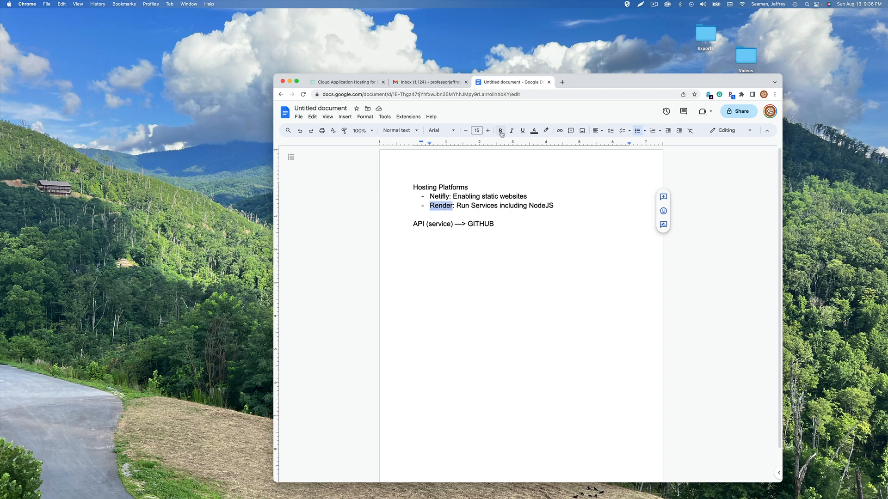
{"action": "left_click", "coordinate": [572, 206]}
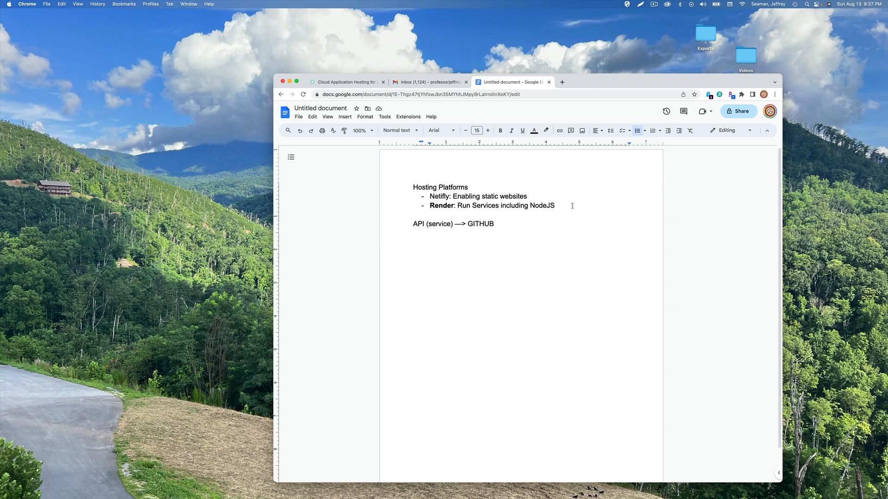
{"action": "key", "text": "Return"}
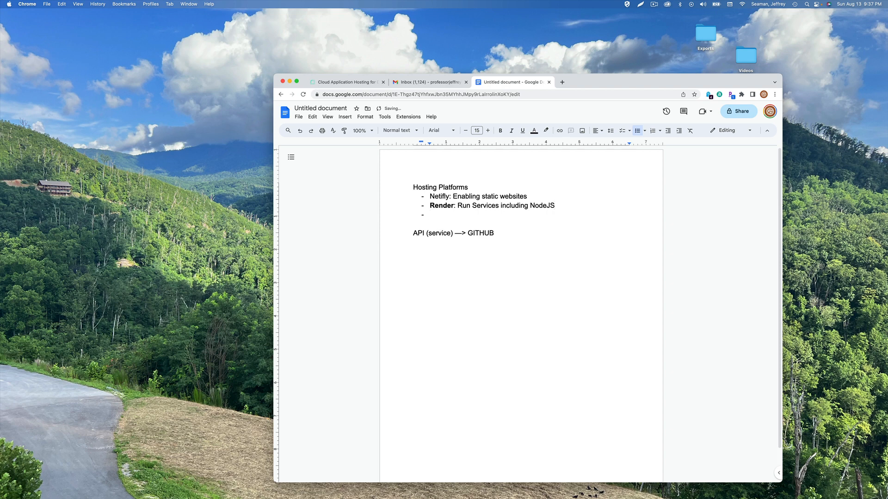
{"action": "key", "text": "BackSpace"}
{"action": "type", "text": "1. "}
{"action": "type", "text": "Setup"}
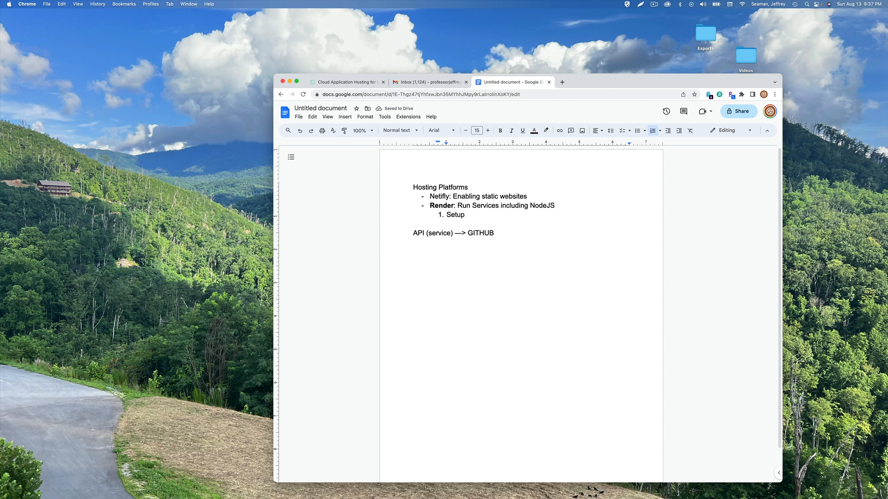
{"action": "type", "text": " our service (API"}
{"action": "key", "text": "BackSpace"}
{"action": "type", "text": ") that is o"}
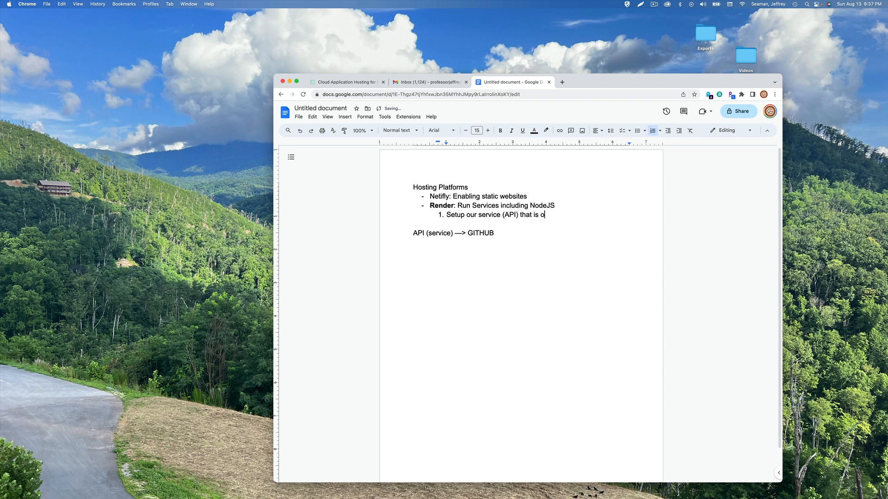
{"action": "type", "text": "n GitHub"}
{"action": "key", "text": "Return"}
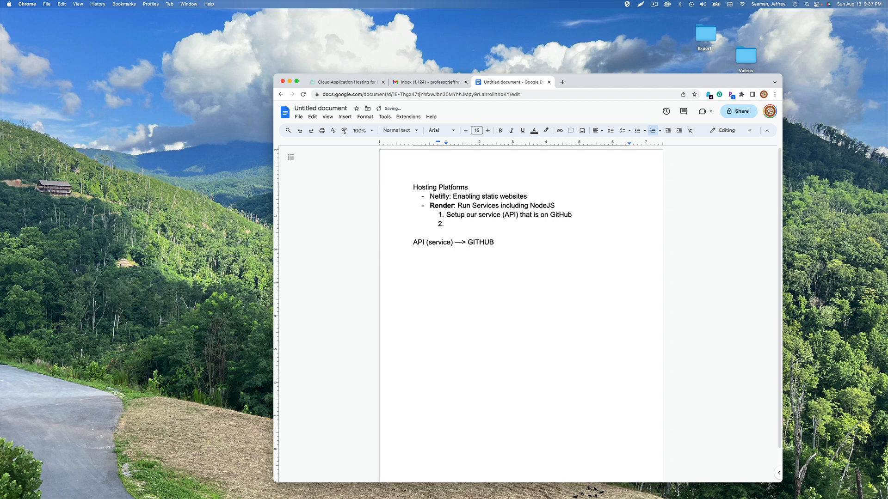
{"action": "type", "text": "Setup a database (postgres)"}
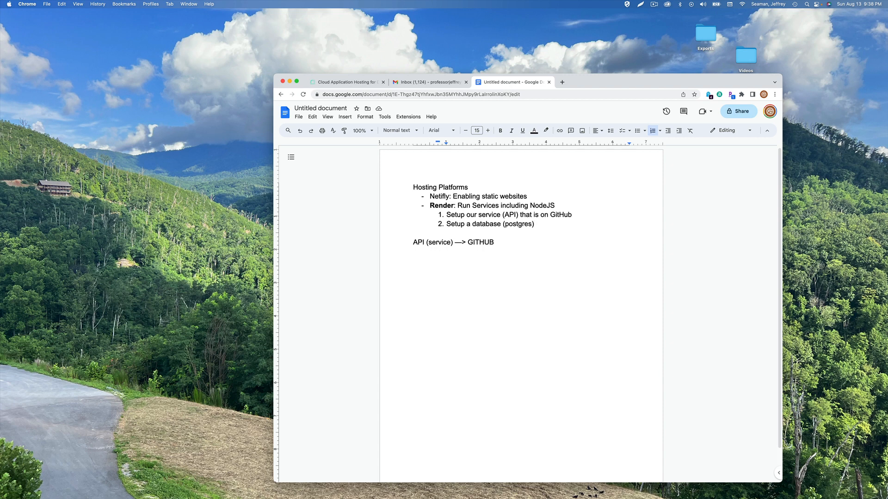
Bold 'Netifly' and the 'Hosting Platforms' heading, then remove the 'API (service) —> GITHUB' line
{"action": "double_click", "coordinate": [437, 197]}
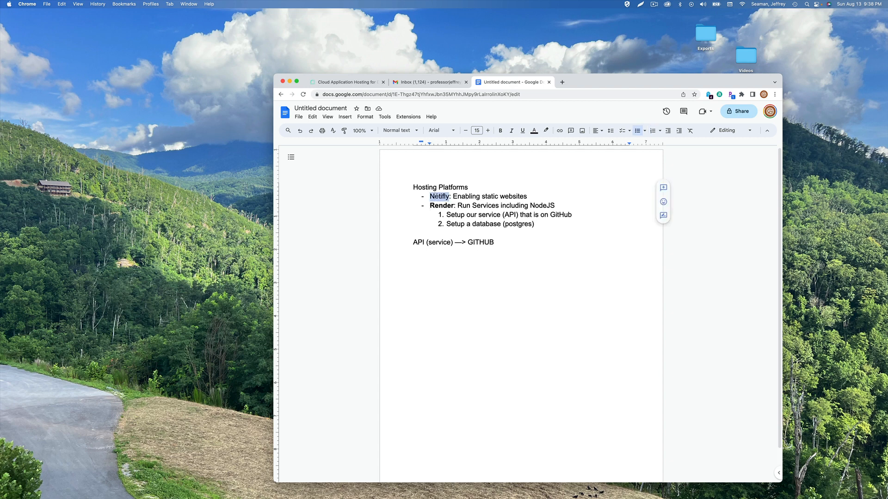
{"action": "left_click", "coordinate": [500, 130]}
{"action": "triple_click", "coordinate": [445, 187]}
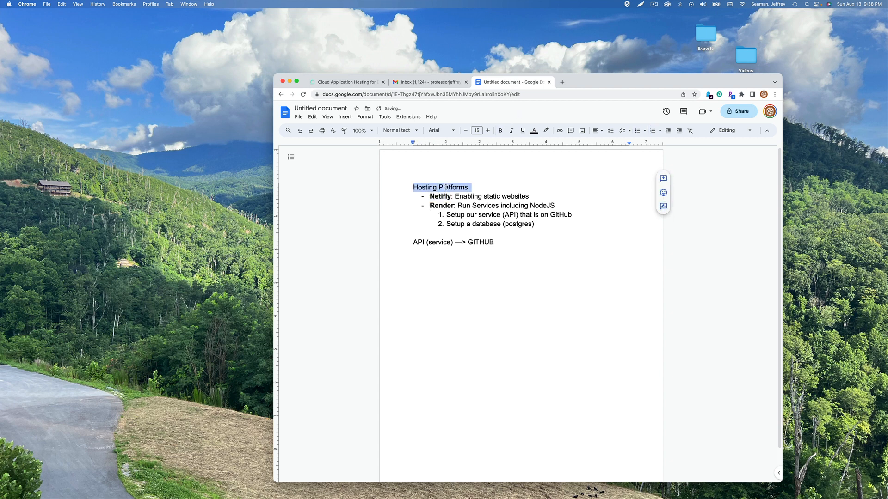
{"action": "left_click", "coordinate": [500, 131]}
{"action": "triple_click", "coordinate": [499, 243]}
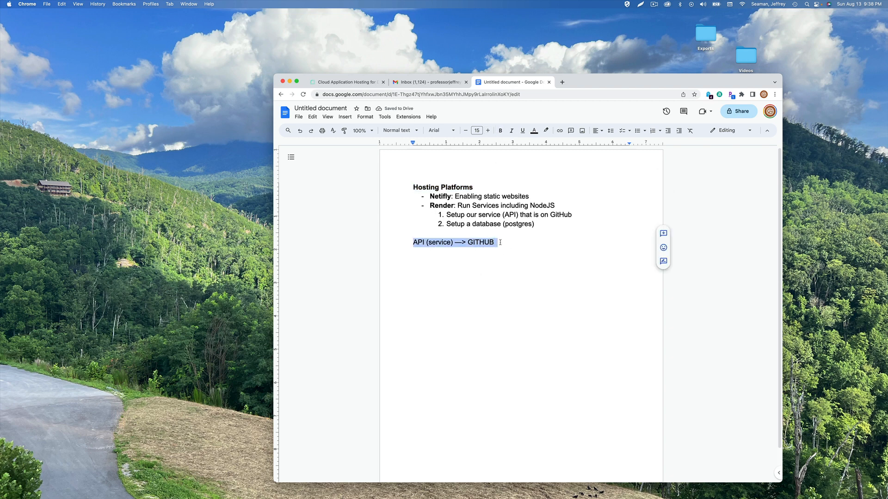
{"action": "key", "text": "BackSpace"}
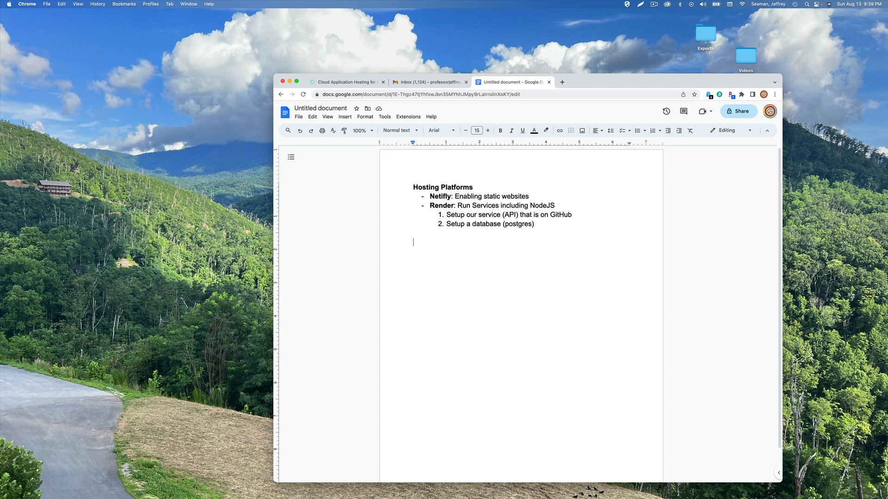
Add 'Second Video:' with items 'Setting up Database online' and 'Deploy our API Service to render via GitHub'
{"action": "type", "text": "Second Video:"}
{"action": "key", "text": "Return"}
{"action": "type", "text": "1. Setu"}
{"action": "key", "text": "BackSpace"}
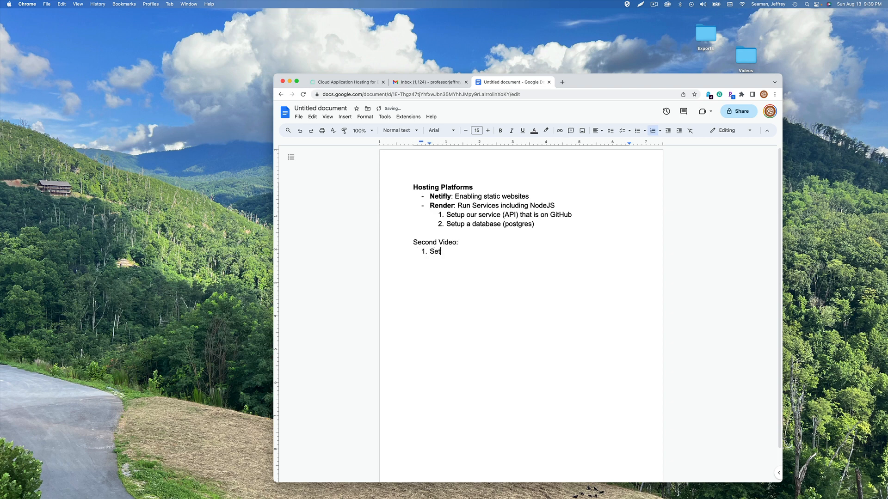
{"action": "type", "text": "ting up Database online"}
{"action": "key", "text": "Return"}
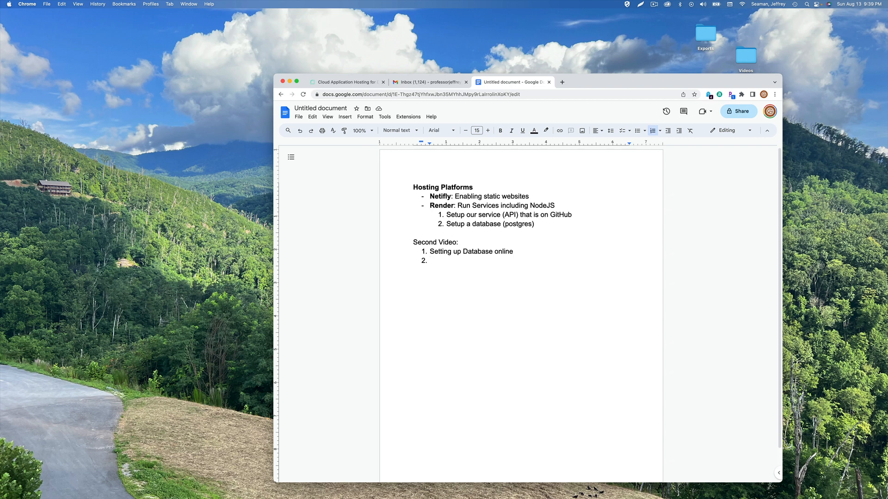
{"action": "type", "text": "Deploy our API Service to render"}
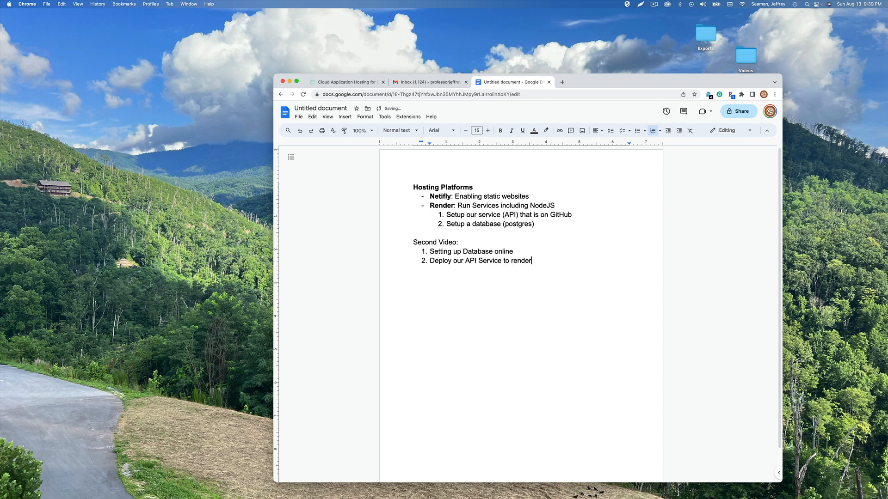
{"action": "type", "text": " via GitHub"}
Add item 'Test the API via PostMan', then start a 'Third Video:' numbered list
{"action": "key", "text": "Return"}
{"action": "key", "text": "Return"}
{"action": "key", "text": "BackSpace"}
{"action": "key", "text": "Return"}
{"action": "type", "text": "Test the API via Po"}
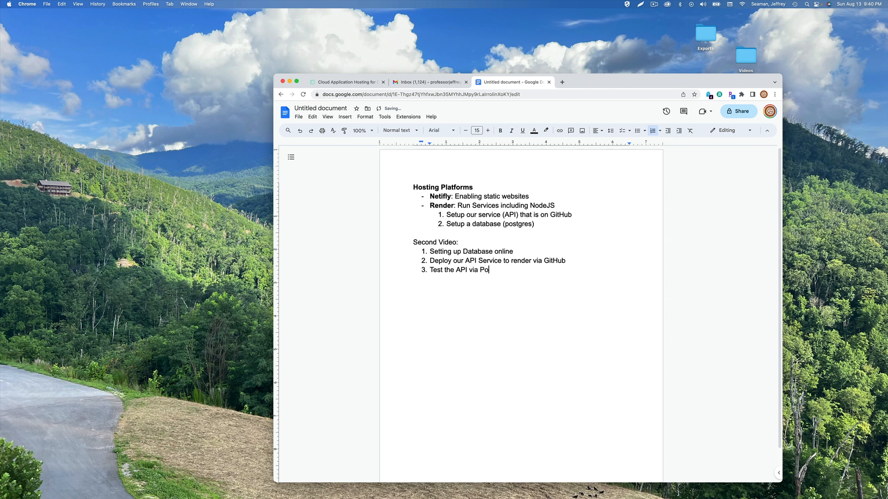
{"action": "type", "text": "stMan"}
{"action": "key", "text": "Return"}
{"action": "key", "text": "Return"}
{"action": "key", "text": "Return"}
{"action": "type", "text": "Third Video:"}
{"action": "key", "text": "Return"}
{"action": "type", "text": "1."}
Write the Third Video item 'Setting up javascript on your website that talks to your services'
{"action": "type", "text": "Setting "}
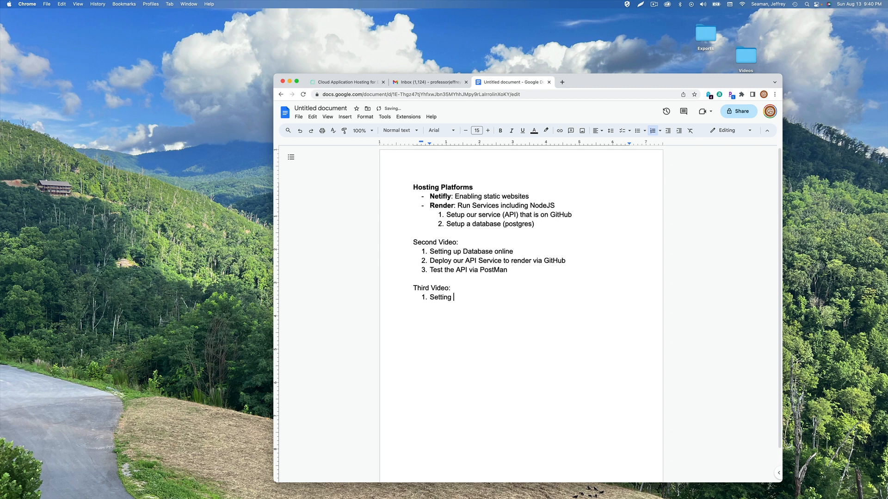
{"action": "type", "text": "up javascript on th"}
{"action": "type", "text": "e"}
{"action": "key", "text": "BackSpace"}
{"action": "key", "text": "BackSpace"}
{"action": "key", "text": "BackSpace"}
{"action": "type", "text": "your webiste"}
{"action": "key", "text": "BackSpace"}
{"action": "key", "text": "BackSpace"}
{"action": "key", "text": "BackSpace"}
{"action": "type", "text": "site"}
{"action": "key", "text": "Return"}
{"action": "key", "text": "BackSpace"}
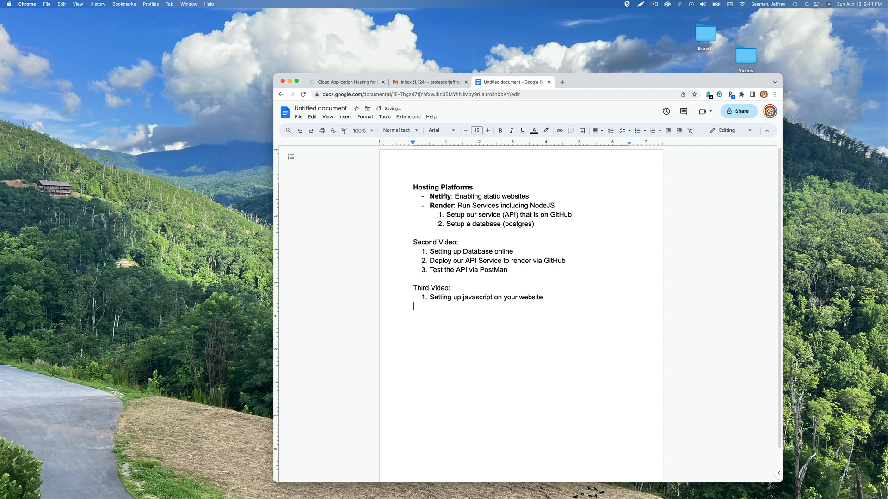
{"action": "key", "text": "BackSpace"}
{"action": "type", "text": "that talks to your services"}
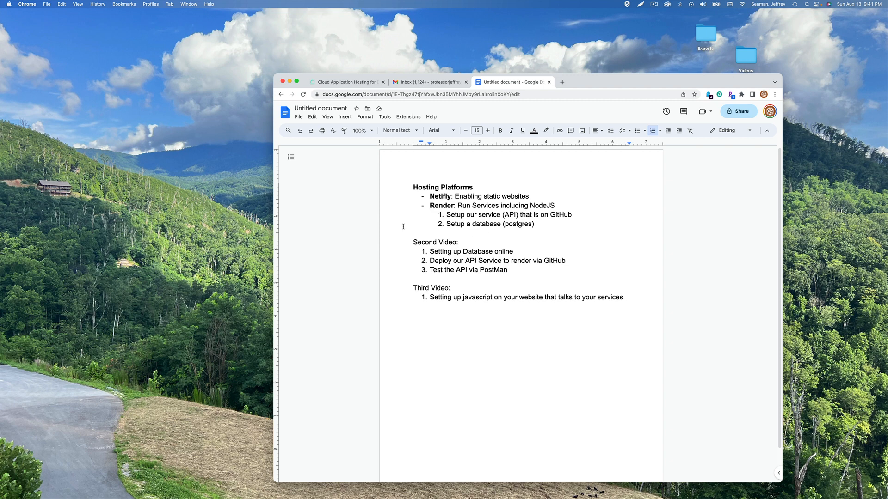
Make the 'Second Video:' heading bold
{"action": "triple_click", "coordinate": [420, 241]}
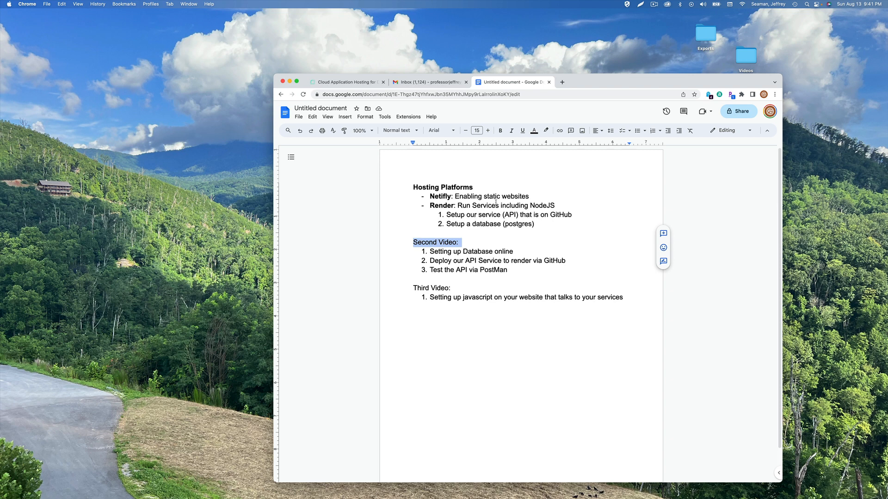
{"action": "left_click", "coordinate": [500, 130]}
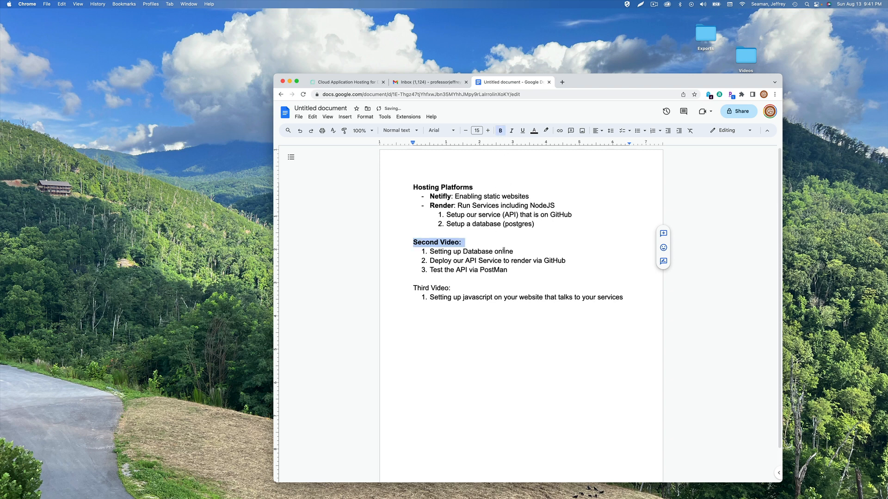
{"action": "left_click", "coordinate": [518, 267]}
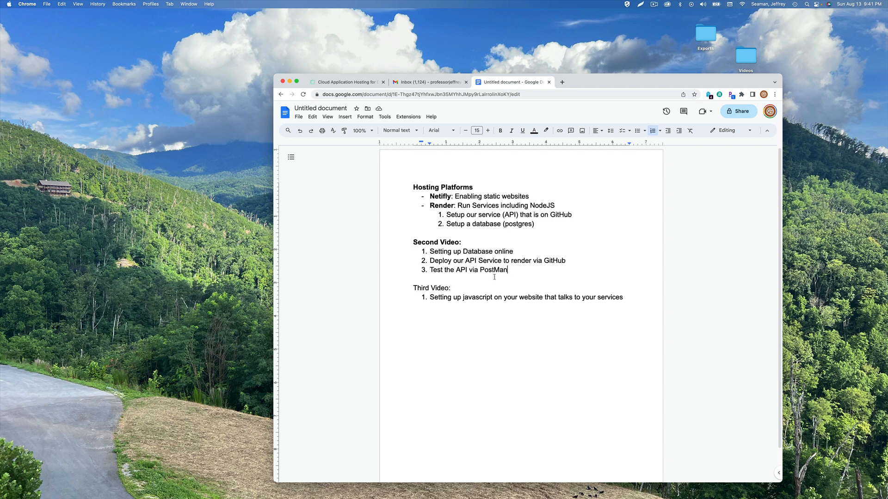
Replace 'Third Video:' with 'Module 8:' and reword its item to 'Setting up our javascript website'
{"action": "left_click_drag", "start_coordinate": [451, 288], "coordinate": [409, 287]}
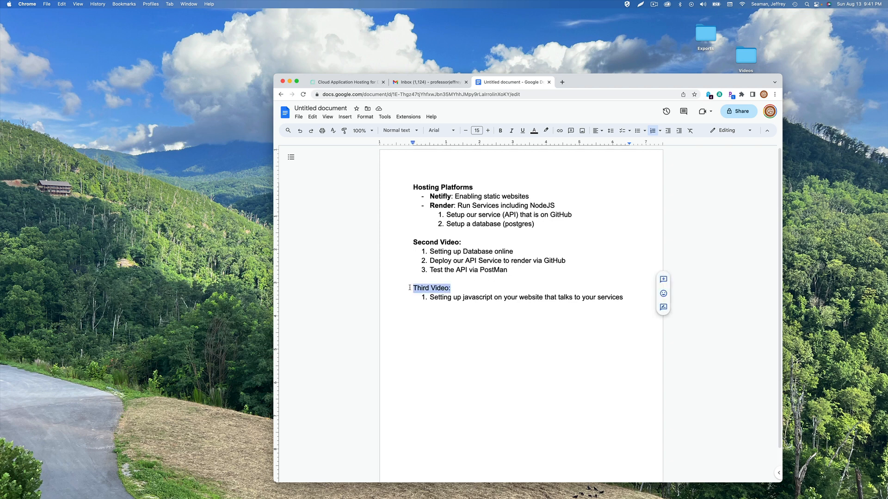
{"action": "type", "text": "Module "}
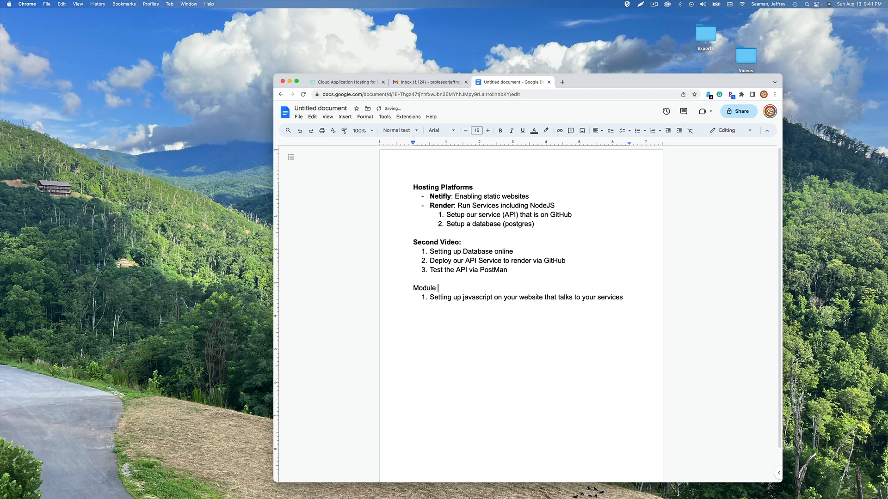
{"action": "type", "text": "8:"}
{"action": "left_click_drag", "start_coordinate": [628, 297], "coordinate": [463, 301]}
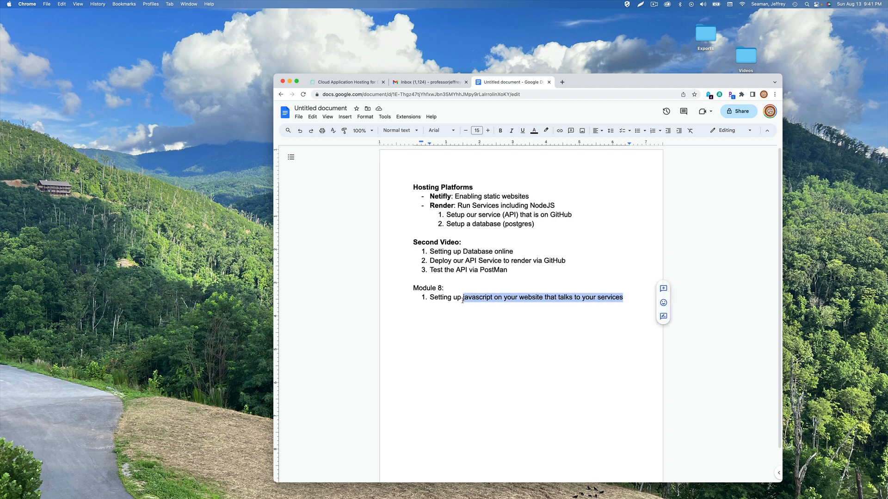
{"action": "key", "text": "BackSpace"}
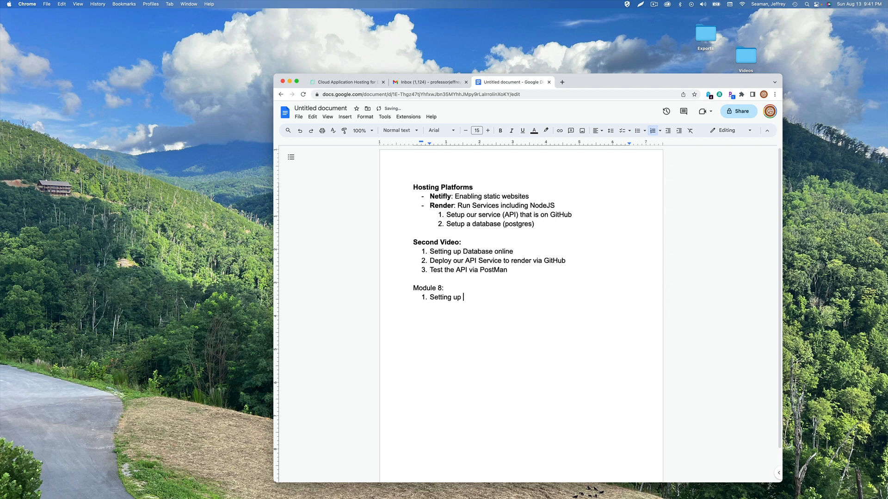
{"action": "type", "text": "our javascript website"}
Add sub-item A: use Post Commands (Textbox, Drop Down) to save user-screen data via the API Endpoint
{"action": "key", "text": "Return"}
{"action": "key", "text": "BackSpace"}
{"action": "type", "text": "A) "}
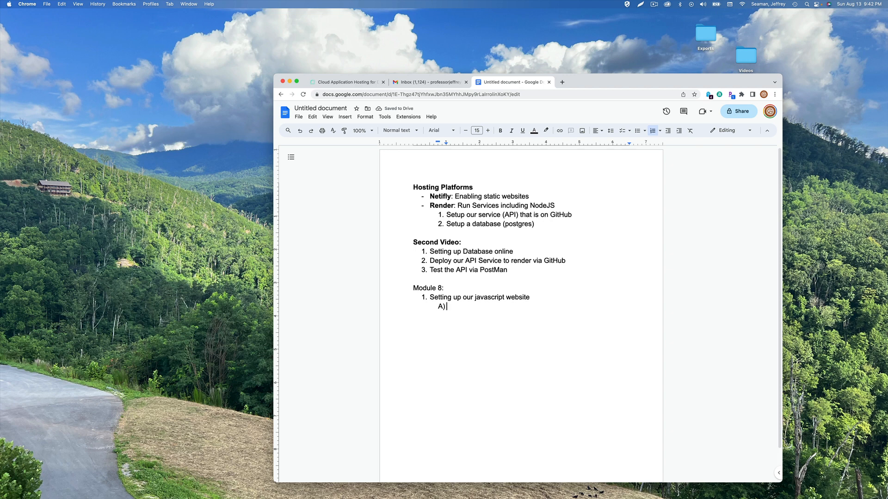
{"action": "type", "text": "Use Post Commands"}
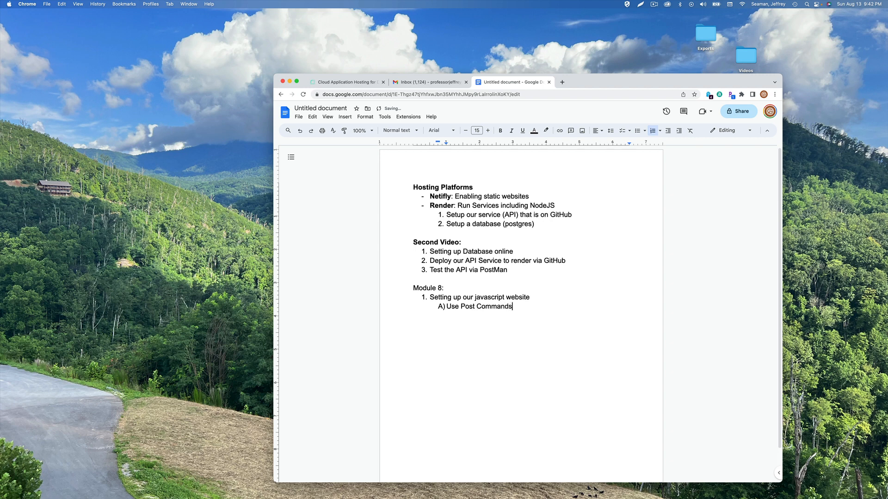
{"action": "type", "text": ": Textbox, Drop Down etc; to save dat"}
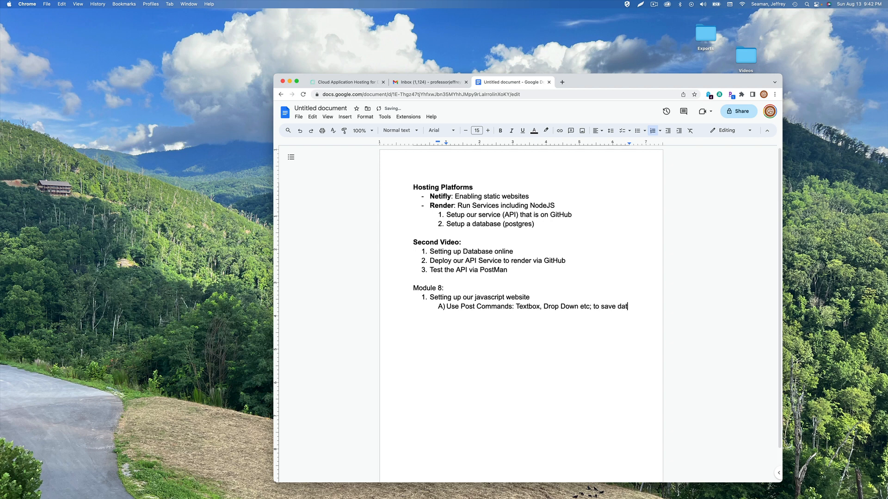
{"action": "type", "text": "a from the user screen"}
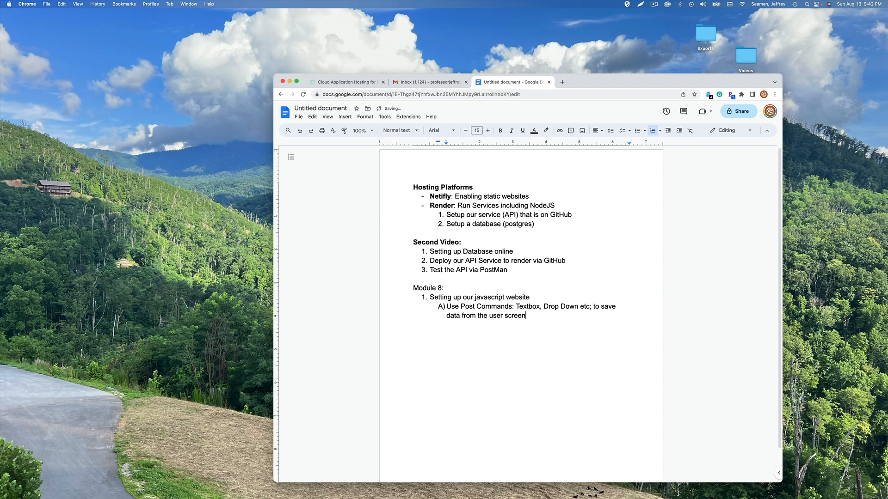
{"action": "type", "text": " and"}
{"action": "key", "text": "BackSpace"}
{"action": "key", "text": "BackSpace"}
{"action": "key", "text": "BackSpace"}
{"action": "key", "text": "BackSpace"}
{"action": "type", "text": "by using the API Endpoint"}
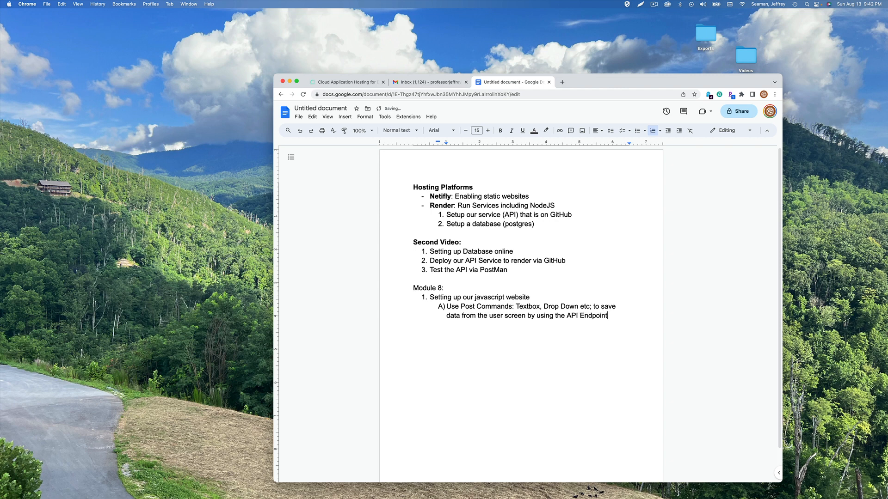
Add sub-items B–D: 'Use Modification', 'Purge Existing data', 'Display Data via Third party API'
{"action": "key", "text": "Return"}
{"action": "type", "text": "Use Modification"}
{"action": "key", "text": "Return"}
{"action": "type", "text": "Purge Existing"}
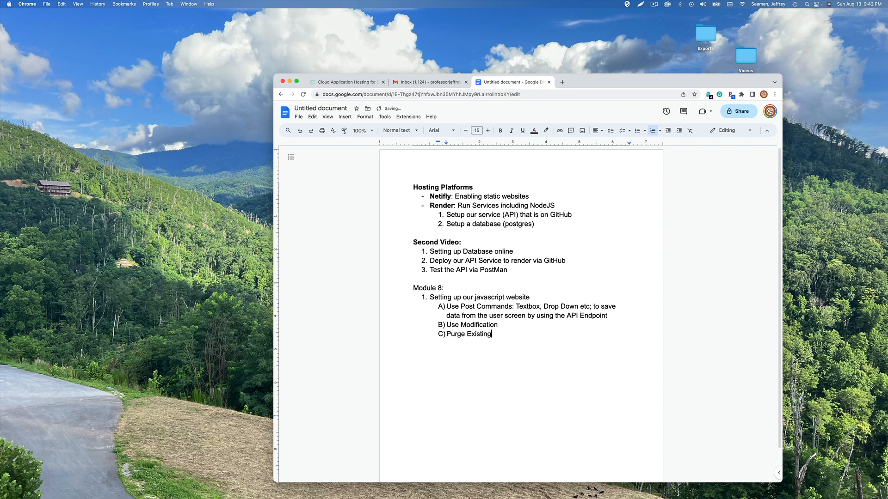
{"action": "type", "text": " data"}
{"action": "key", "text": "Return"}
{"action": "type", "text": "Display Data via Third "}
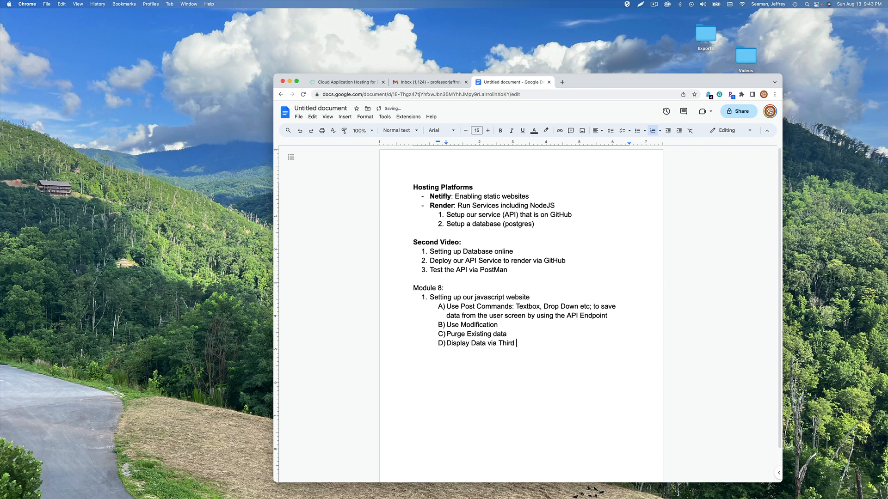
{"action": "type", "text": "party API"}
{"action": "key", "text": "Return"}
{"action": "key", "text": "Return"}
{"action": "triple_click", "coordinate": [424, 287]}
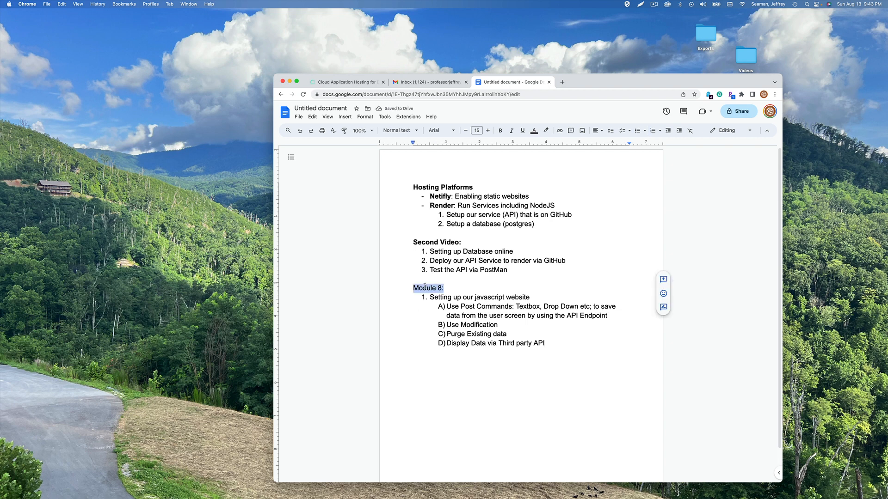
Apply bold to the selected 'Module 8:' heading
{"action": "left_click", "coordinate": [503, 132]}
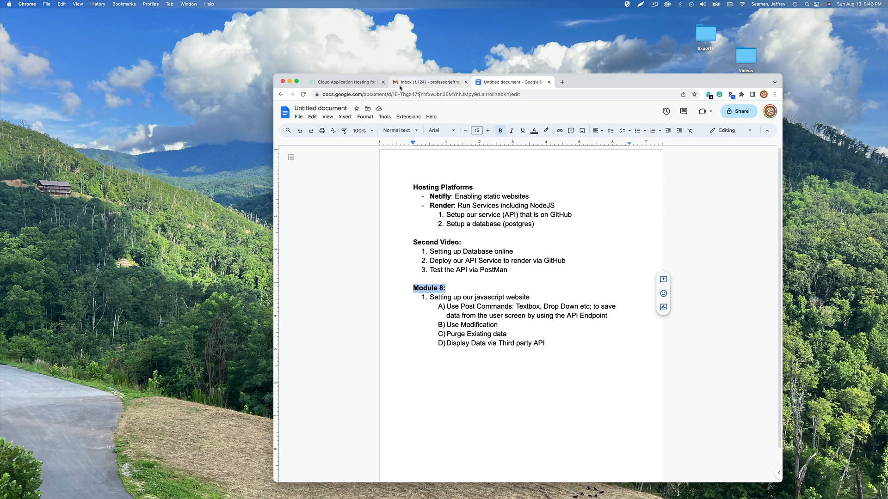
Sign out of the Render dashboard from the account menu and go to the Sign up page
{"action": "left_click", "coordinate": [344, 82]}
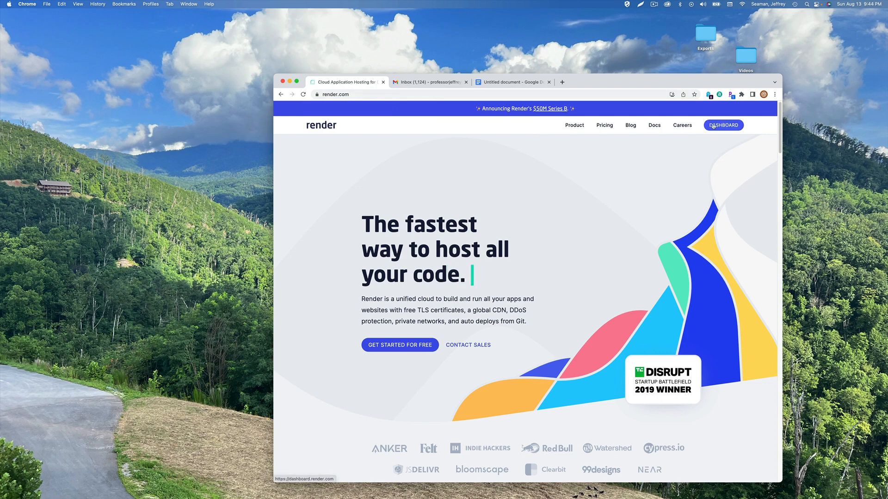
{"action": "left_click", "coordinate": [733, 128]}
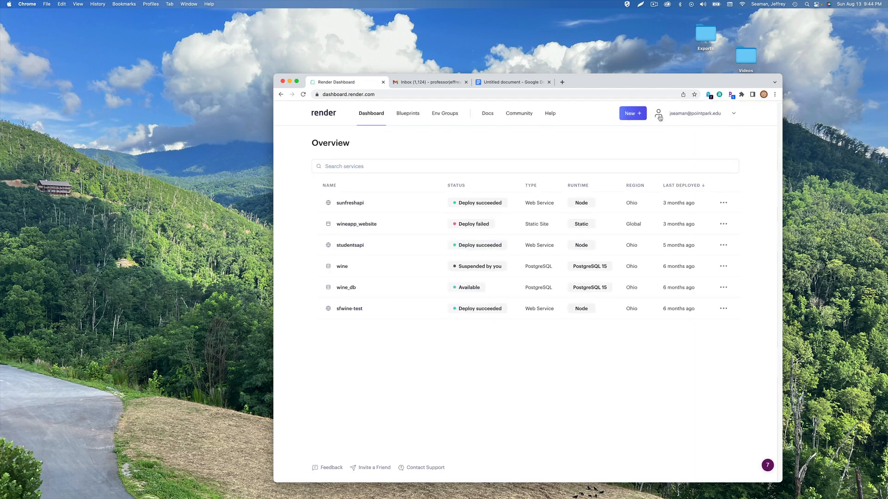
{"action": "left_click", "coordinate": [677, 117]}
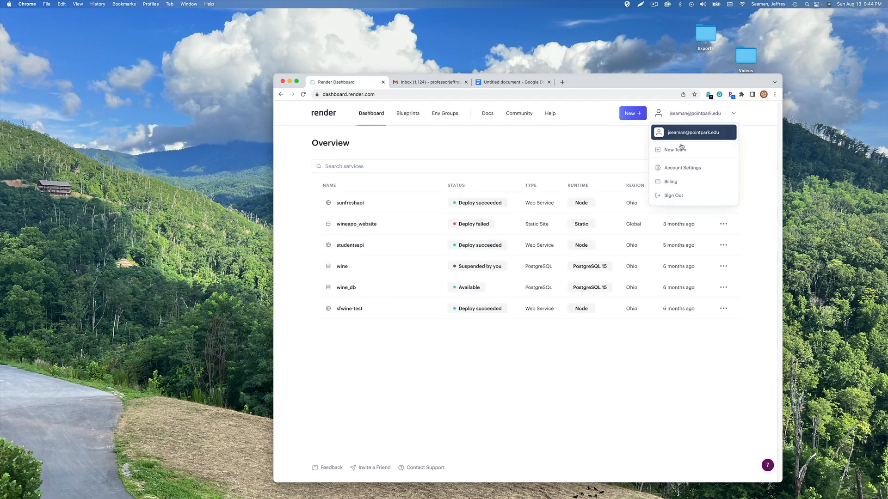
{"action": "left_click", "coordinate": [679, 198]}
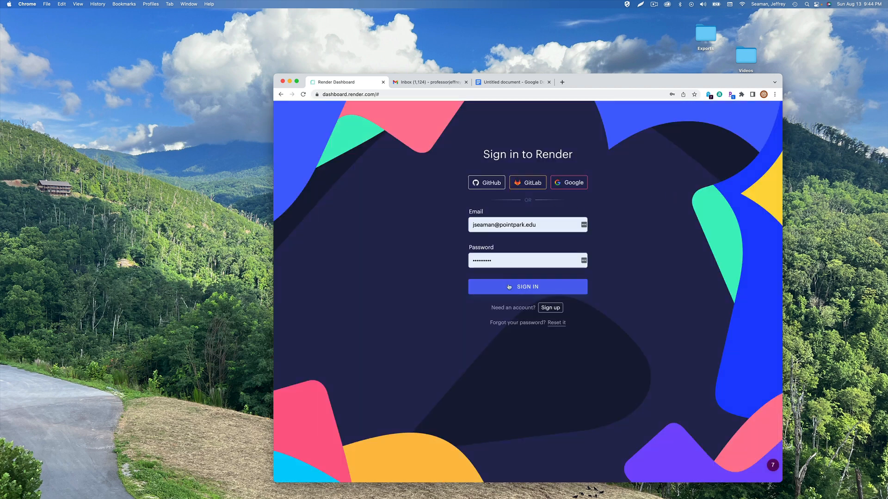
{"action": "left_click", "coordinate": [549, 308]}
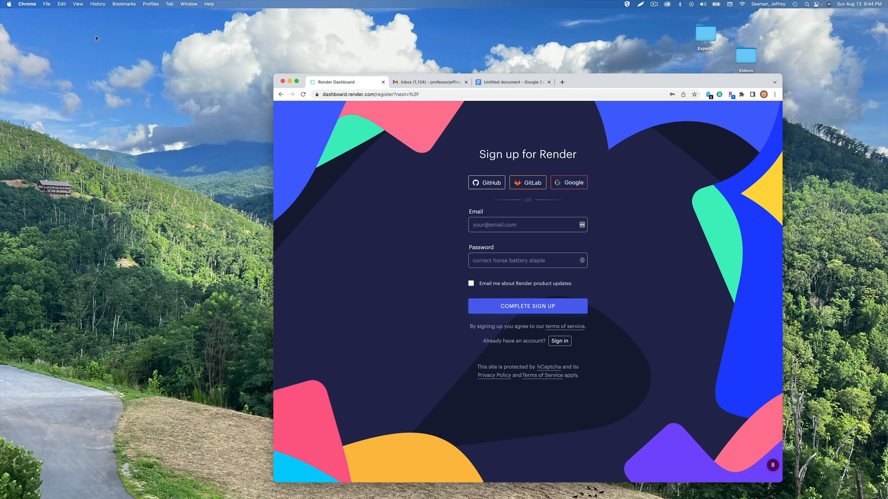
{"action": "left_click", "coordinate": [47, 3]}
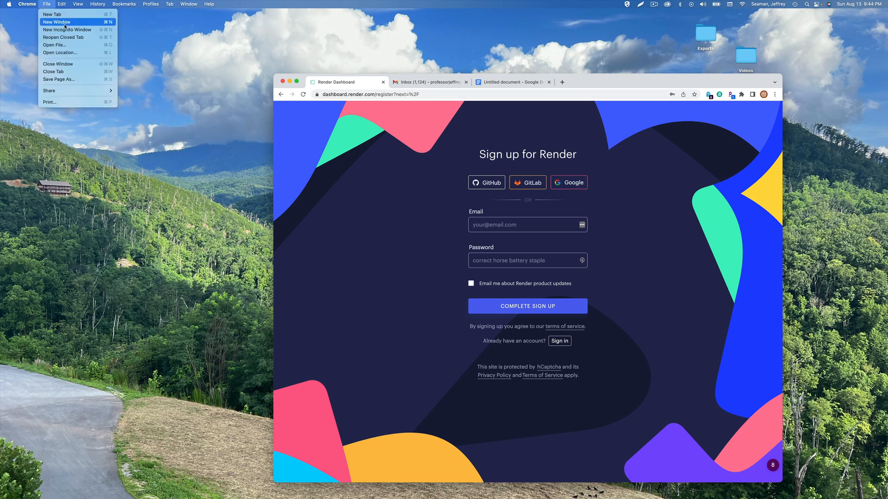
Load render.com in a new private window and start signing up
{"action": "left_click", "coordinate": [67, 30]}
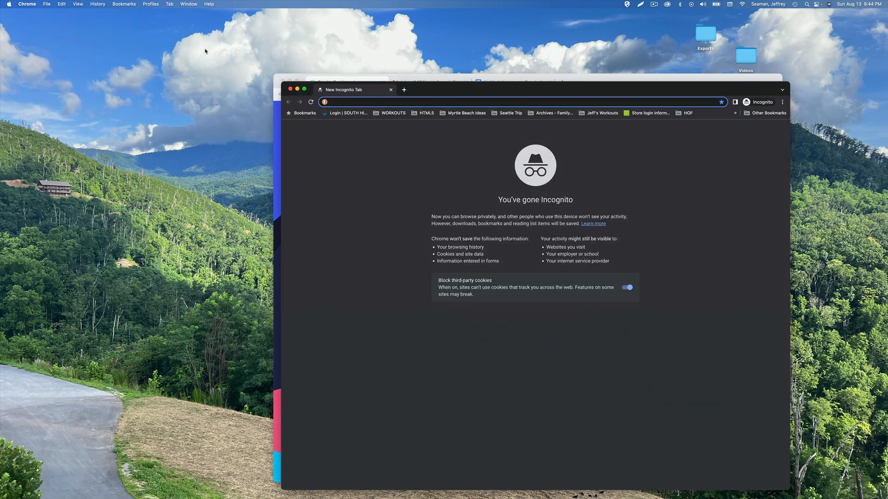
{"action": "type", "text": "render.com"}
{"action": "key", "text": "Return"}
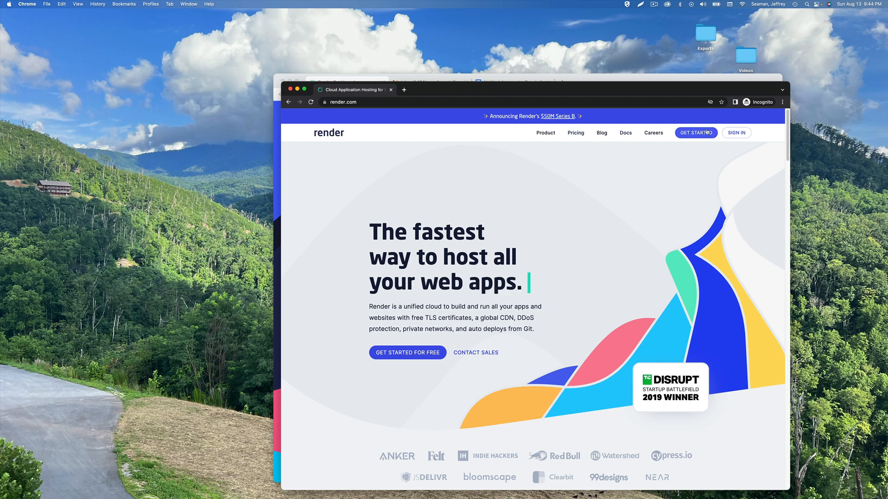
{"action": "left_click", "coordinate": [707, 132]}
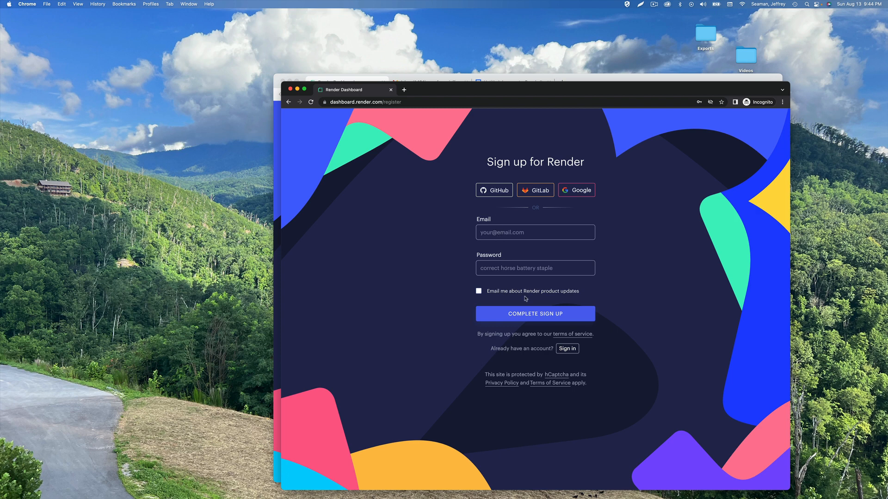
Begin typing the sign-up e-mail address, then return to the main browser window
{"action": "left_click", "coordinate": [510, 233]}
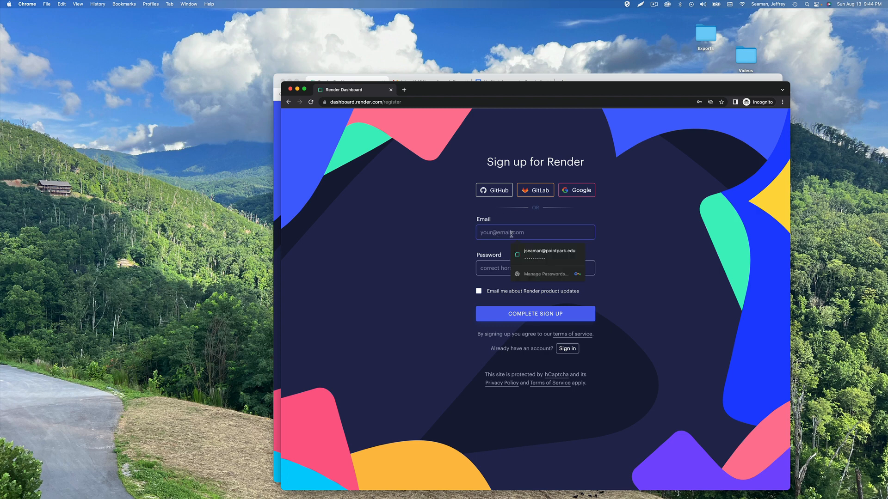
{"action": "type", "text": "profess"}
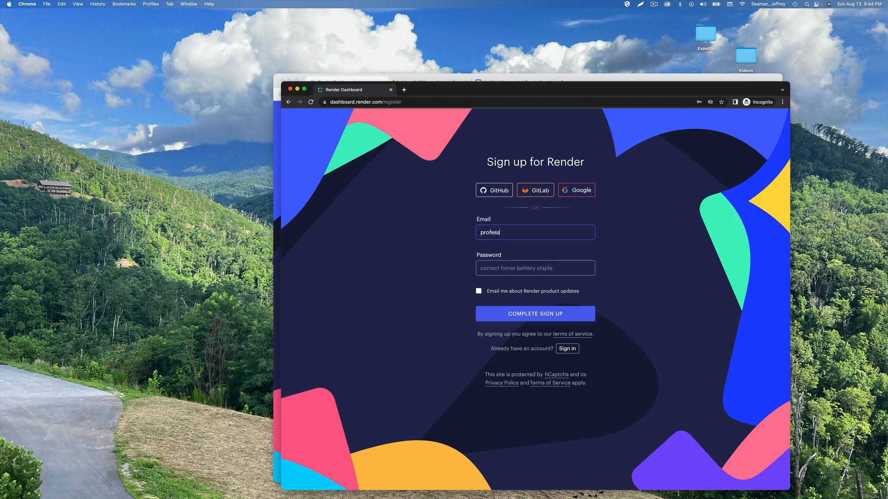
{"action": "type", "text": "or"}
{"action": "left_click", "coordinate": [426, 82]}
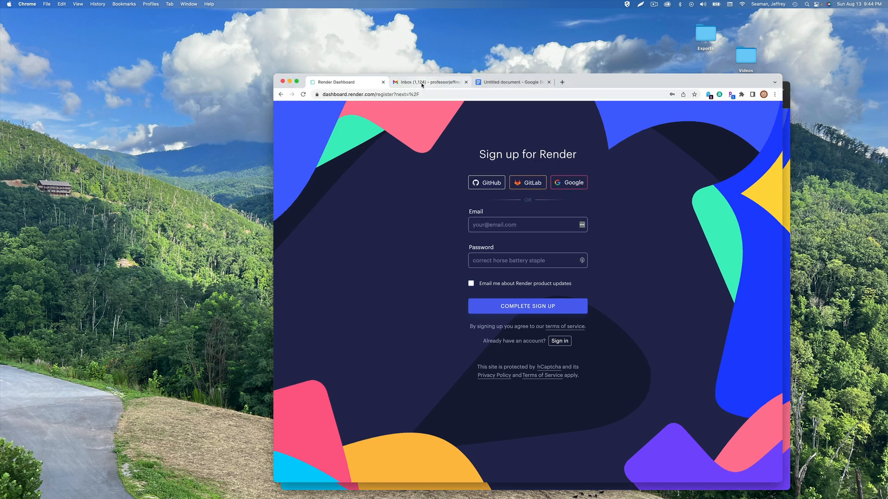
Copy the recipient e-mail address from the freeCodeCamp message's details in Gmail
{"action": "left_click", "coordinate": [423, 82]}
{"action": "left_click", "coordinate": [423, 215]}
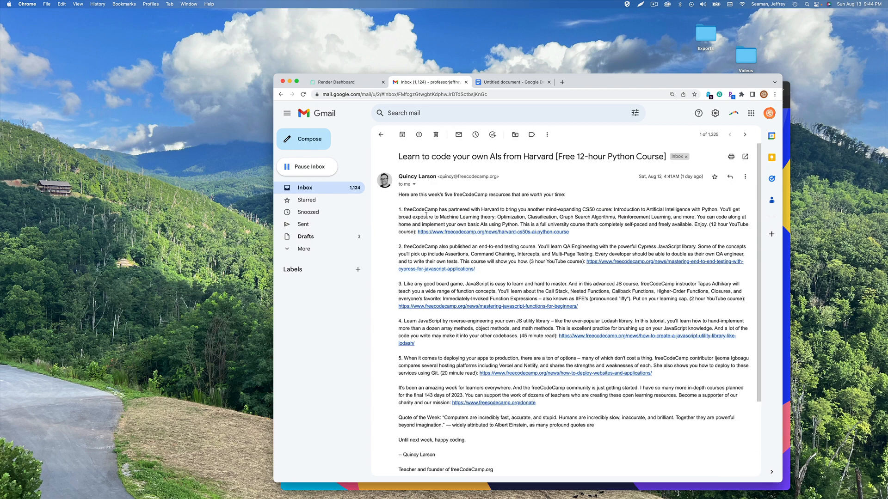
{"action": "left_click", "coordinate": [414, 184]}
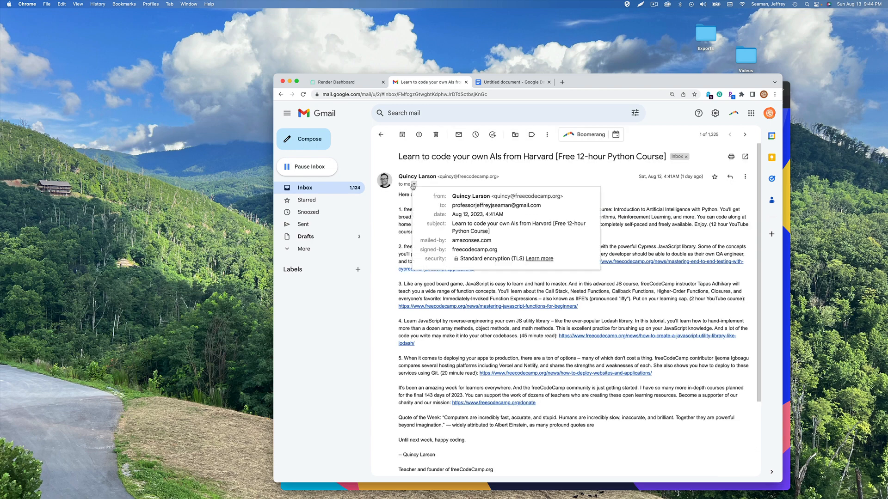
{"action": "triple_click", "coordinate": [467, 206]}
{"action": "right_click", "coordinate": [468, 206]}
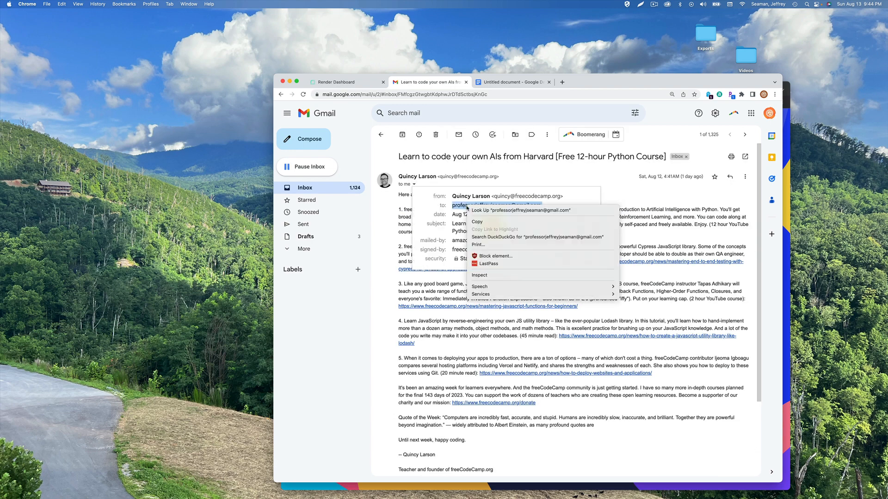
{"action": "left_click", "coordinate": [481, 226]}
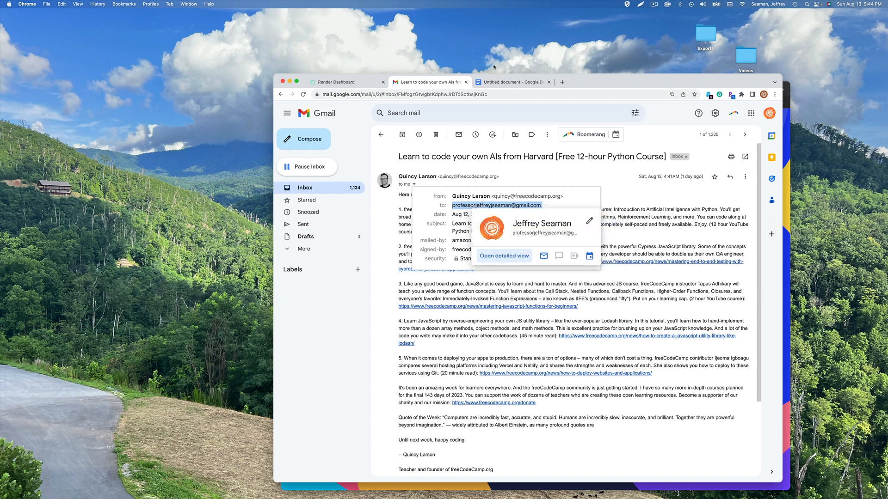
{"action": "left_click", "coordinate": [496, 86]}
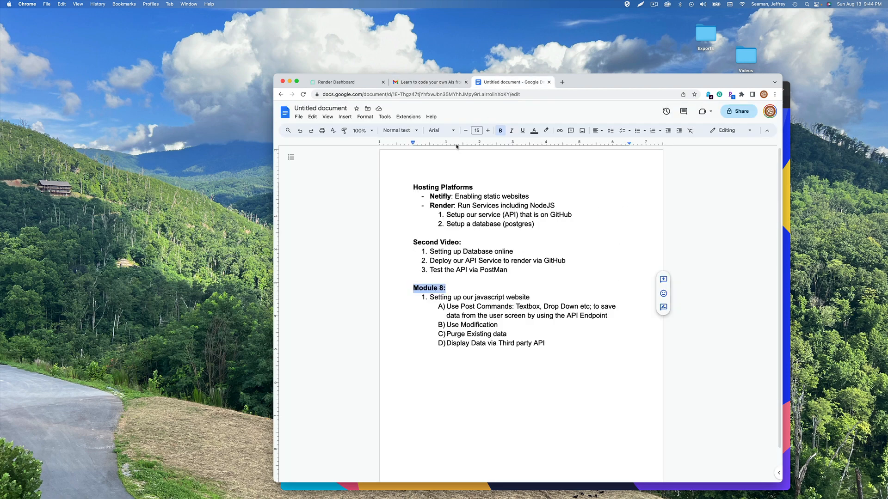
{"action": "left_click_drag", "start_coordinate": [623, 87], "coordinate": [612, 116]}
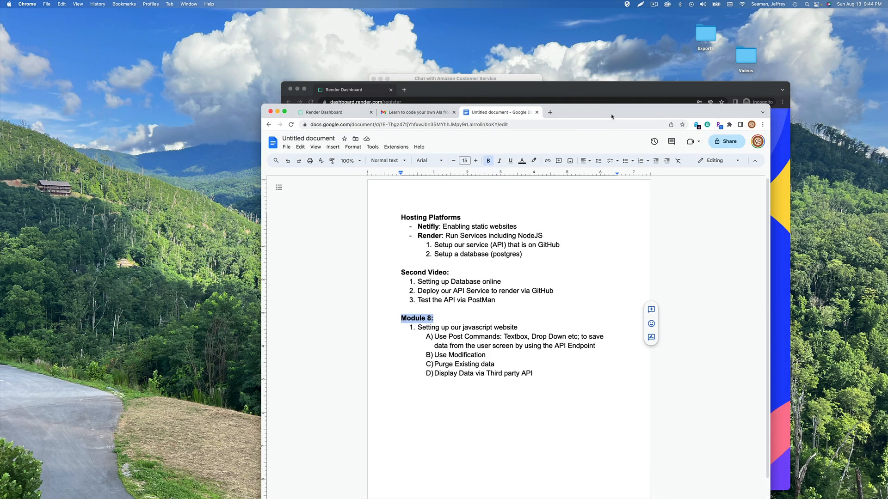
Replace the partial e-mail with the pasted full address, enter a password, and submit sign-up
{"action": "left_click", "coordinate": [602, 90]}
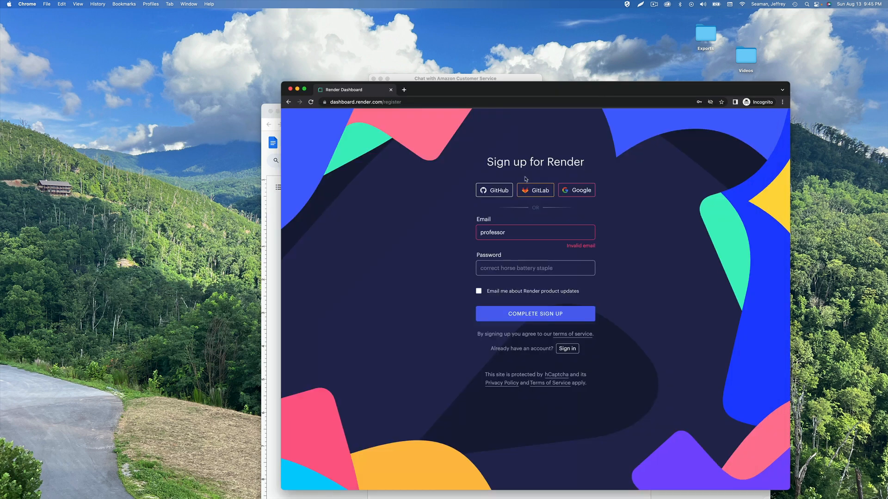
{"action": "double_click", "coordinate": [496, 232]}
{"action": "key", "text": "super+v"}
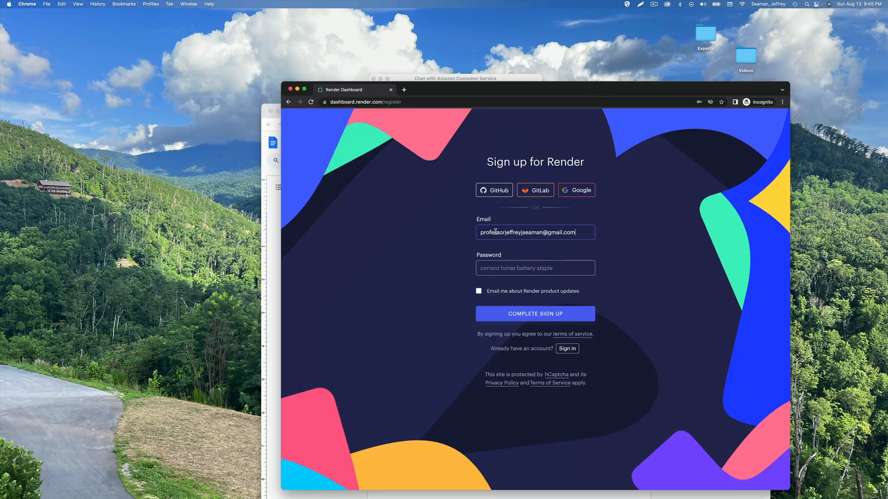
{"action": "left_click", "coordinate": [503, 268]}
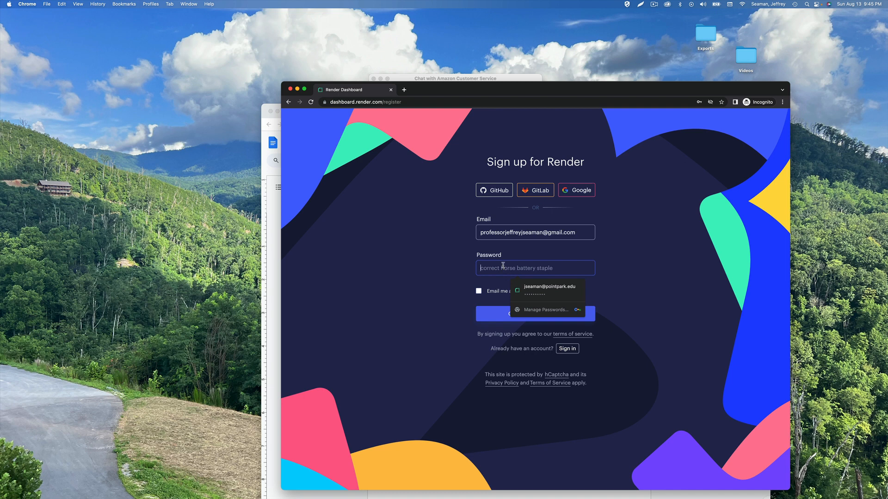
{"action": "type", "text": "•••••••"}
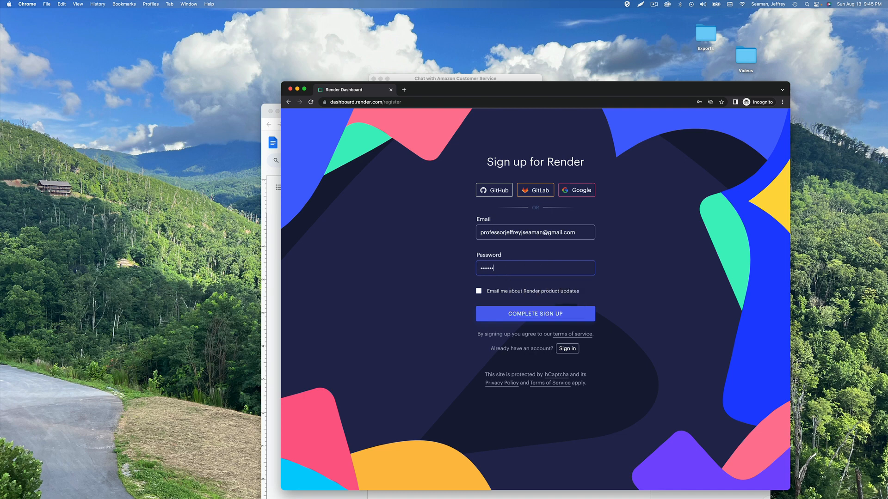
{"action": "type", "text": "••"}
{"action": "left_click", "coordinate": [499, 314]}
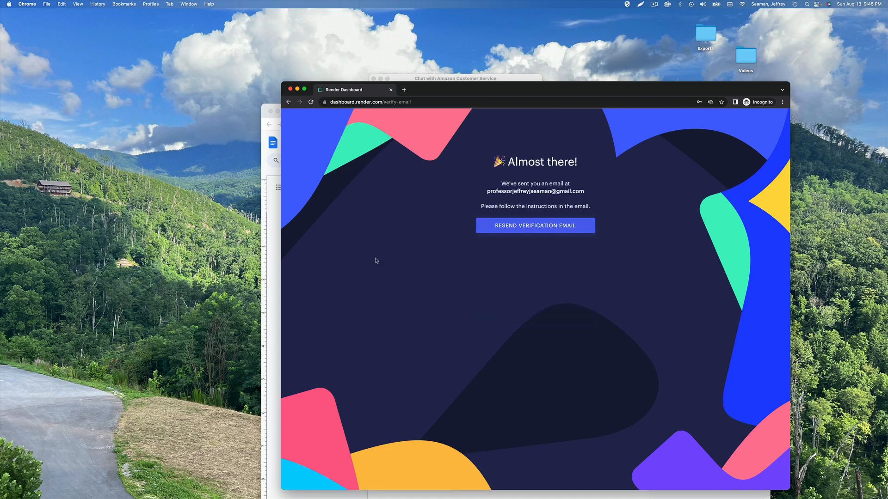
{"action": "left_click_drag", "start_coordinate": [443, 92], "coordinate": [429, 163]}
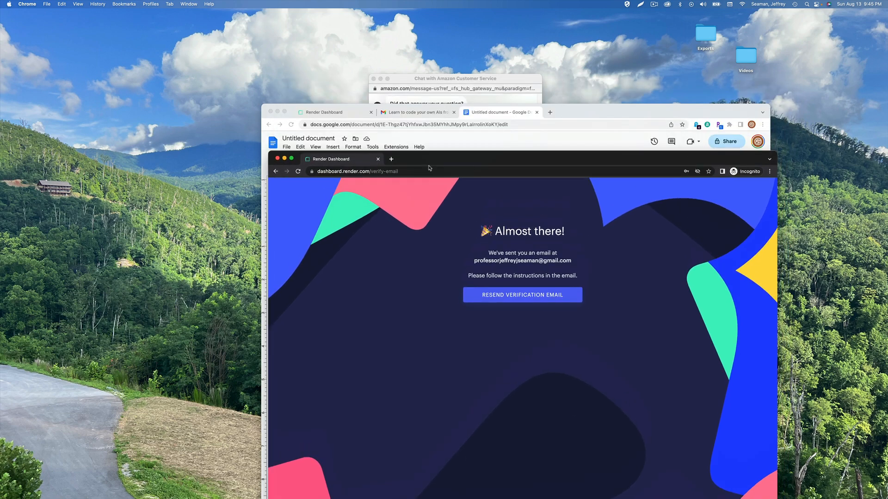
Copy the verification link from the 'Activate your Render account' email
{"action": "left_click", "coordinate": [407, 114]}
{"action": "left_click", "coordinate": [407, 114]}
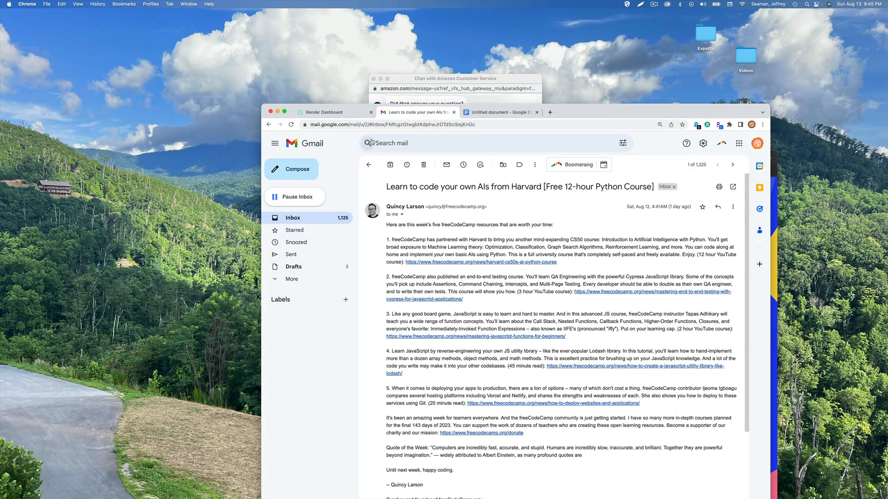
{"action": "left_click", "coordinate": [323, 219]}
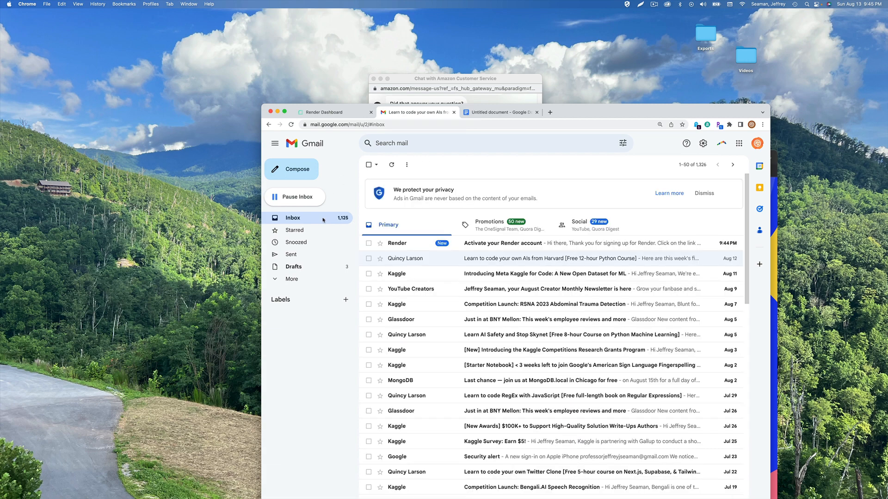
{"action": "left_click", "coordinate": [512, 246]}
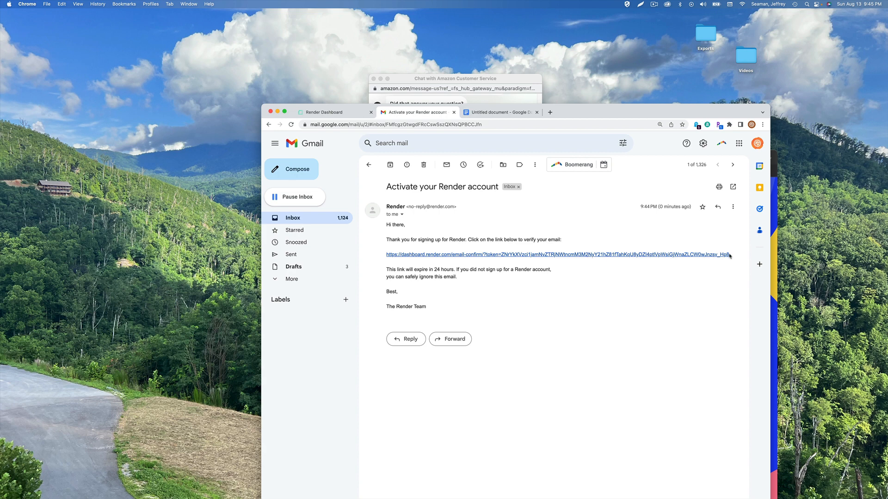
{"action": "left_click_drag", "start_coordinate": [731, 256], "coordinate": [384, 258]}
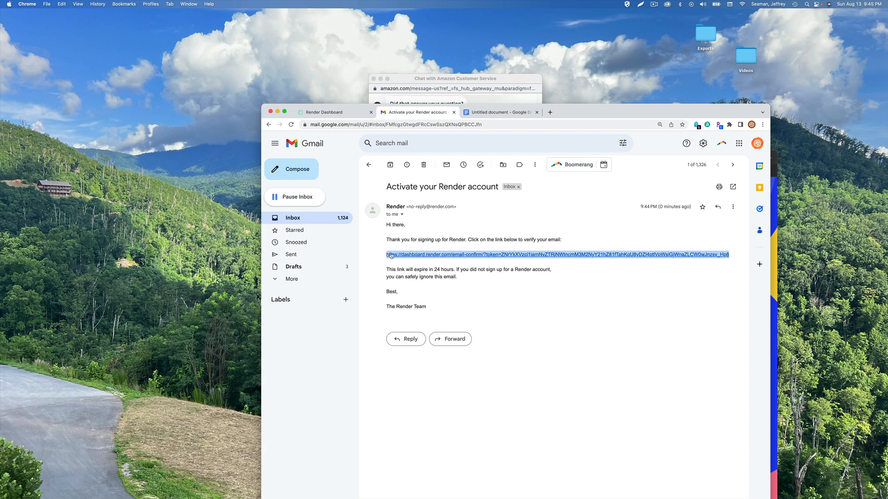
{"action": "right_click", "coordinate": [391, 254]}
{"action": "left_click", "coordinate": [414, 305]}
{"action": "left_click_drag", "start_coordinate": [576, 111], "coordinate": [524, 114]}
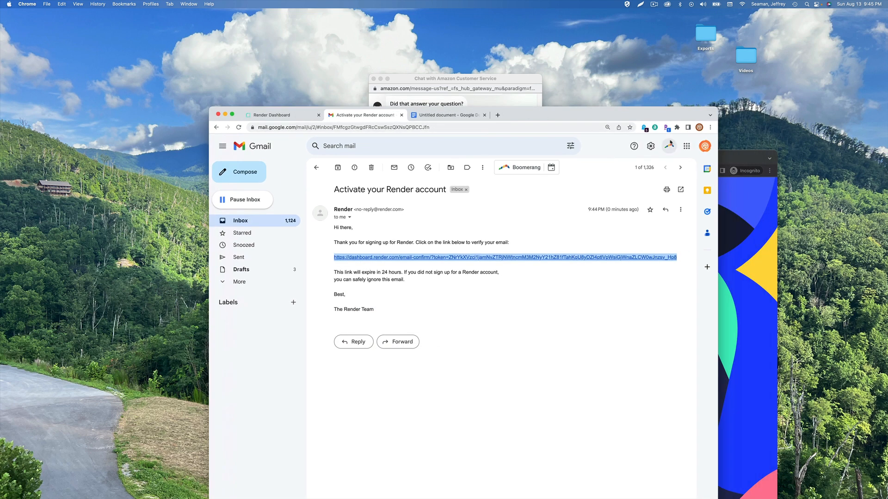
{"action": "left_click", "coordinate": [740, 158]}
{"action": "left_click_drag", "start_coordinate": [432, 162], "coordinate": [407, 125]}
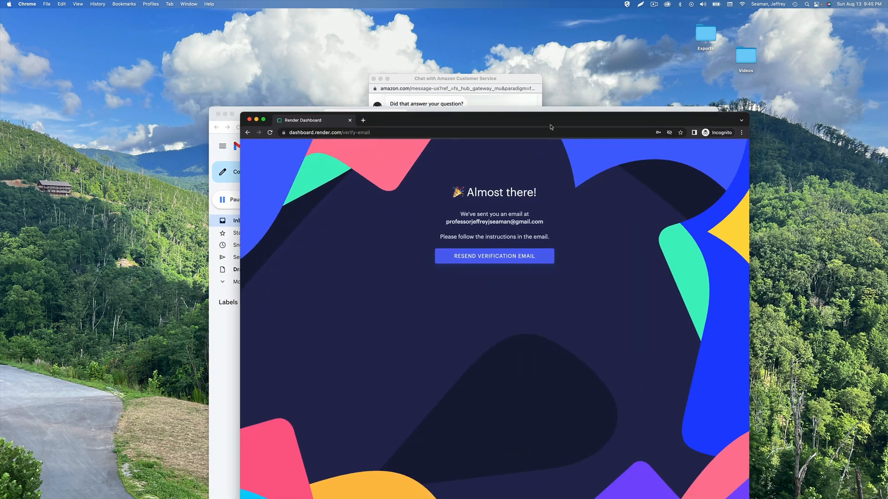
Paste the copied verification link into a new tab and load it
{"action": "left_click", "coordinate": [363, 120]}
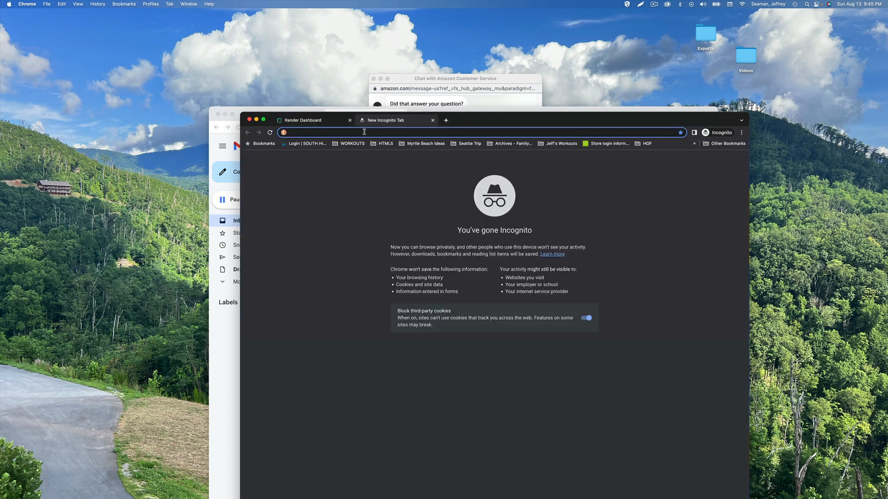
{"action": "right_click", "coordinate": [364, 131]}
{"action": "left_click", "coordinate": [387, 174]}
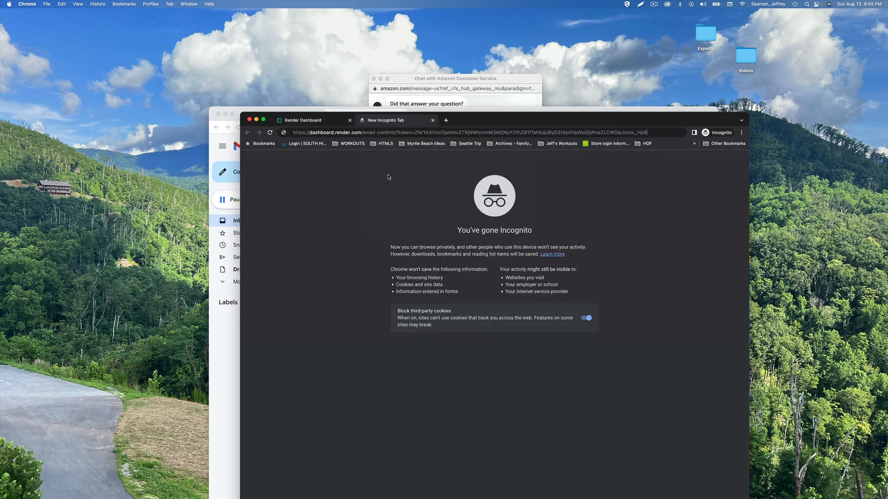
{"action": "key", "text": "Return"}
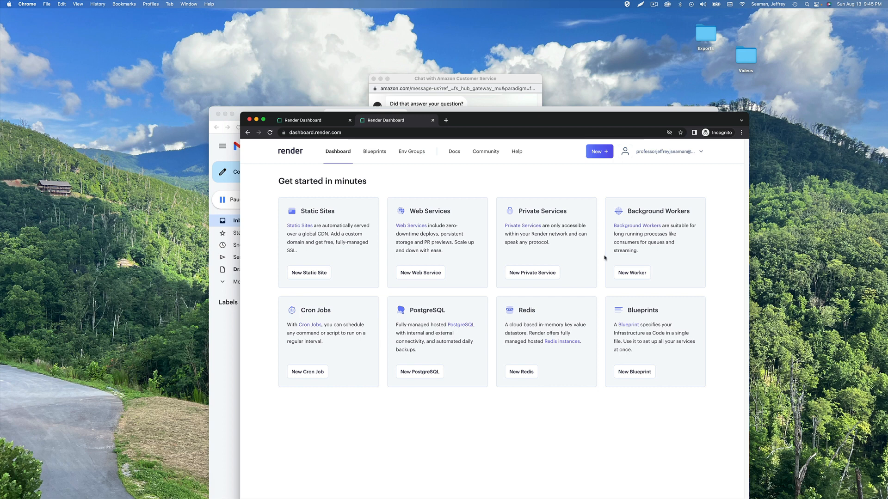
Start a new PostgreSQL database named 'ppuacs' with database 'students' and a user name
{"action": "left_click", "coordinate": [419, 375]}
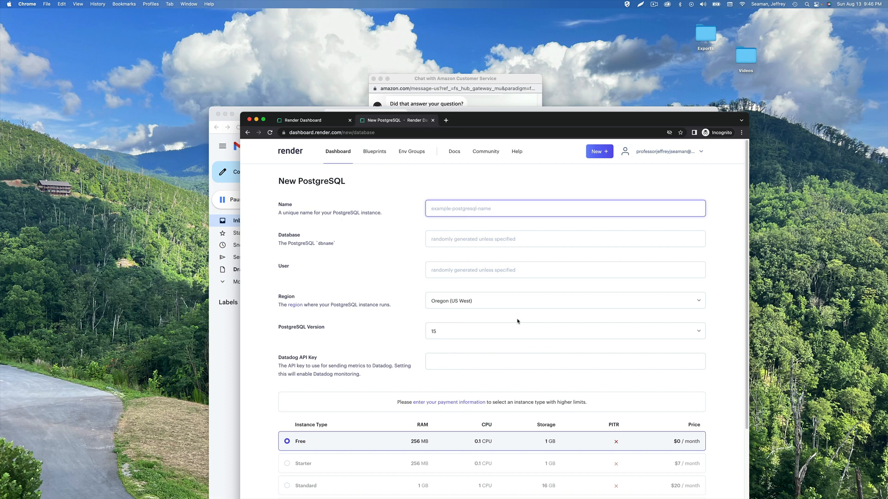
{"action": "type", "text": "students"}
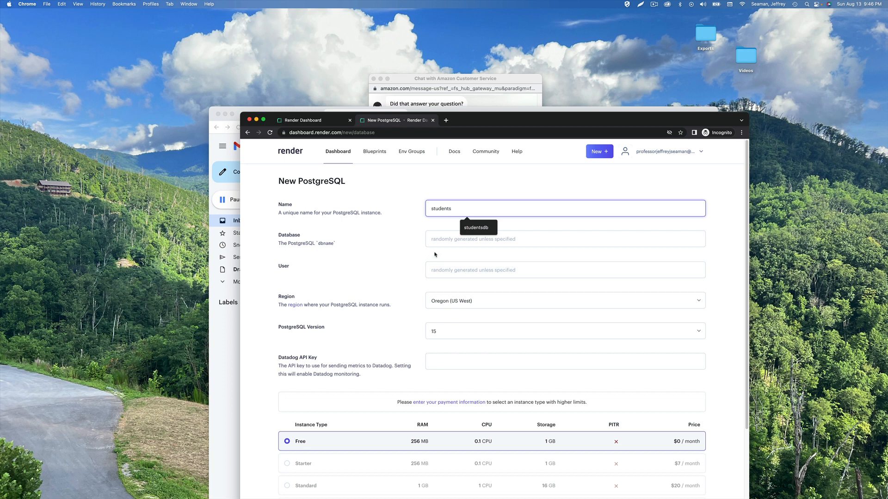
{"action": "left_click", "coordinate": [448, 238]}
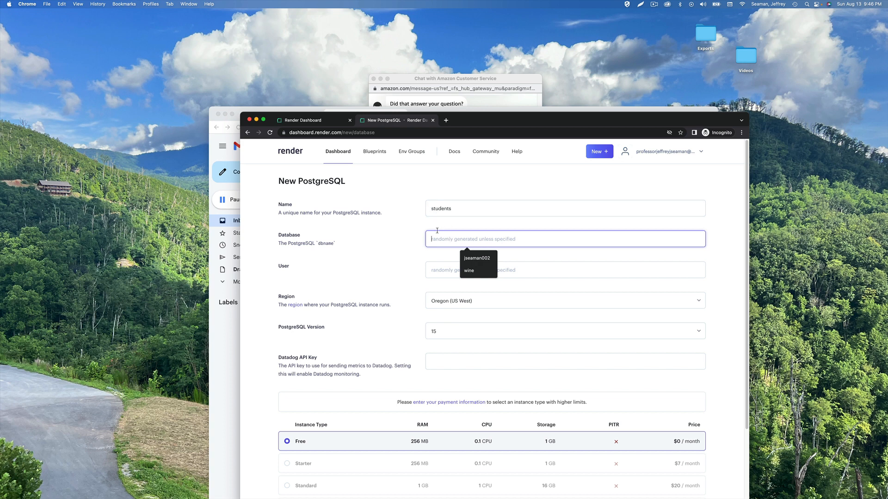
{"action": "double_click", "coordinate": [439, 209]}
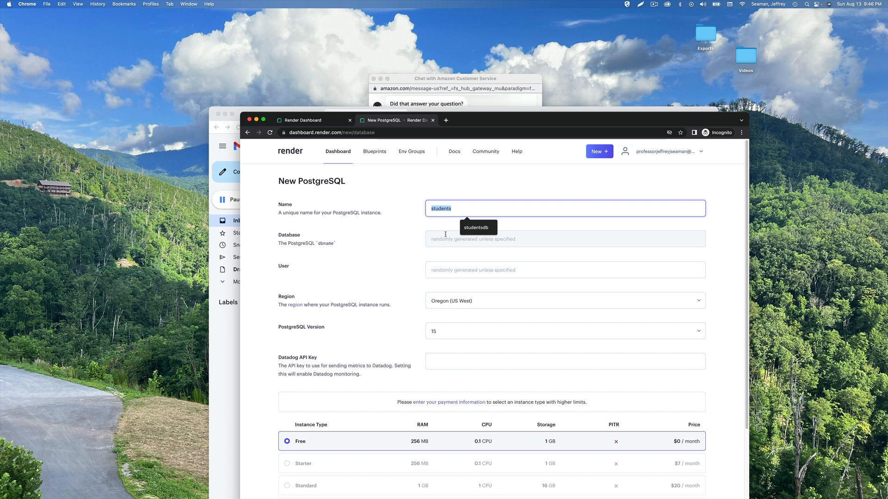
{"action": "type", "text": "ppu"}
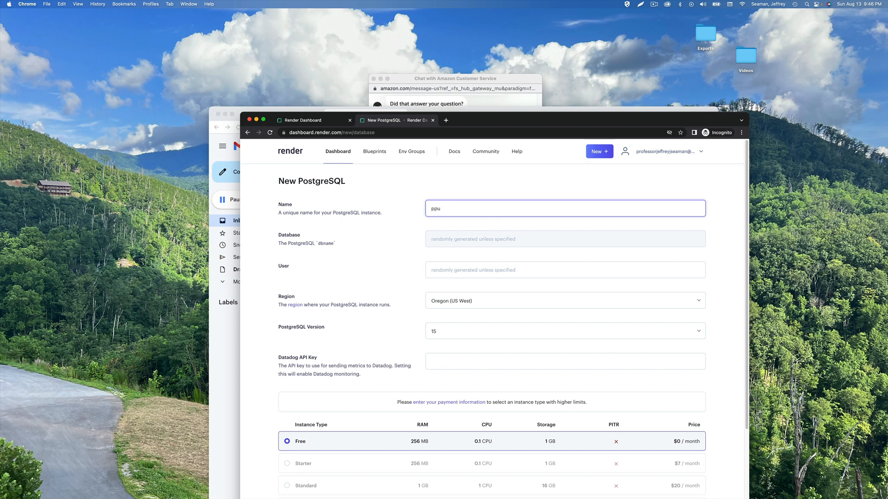
{"action": "type", "text": "acs"}
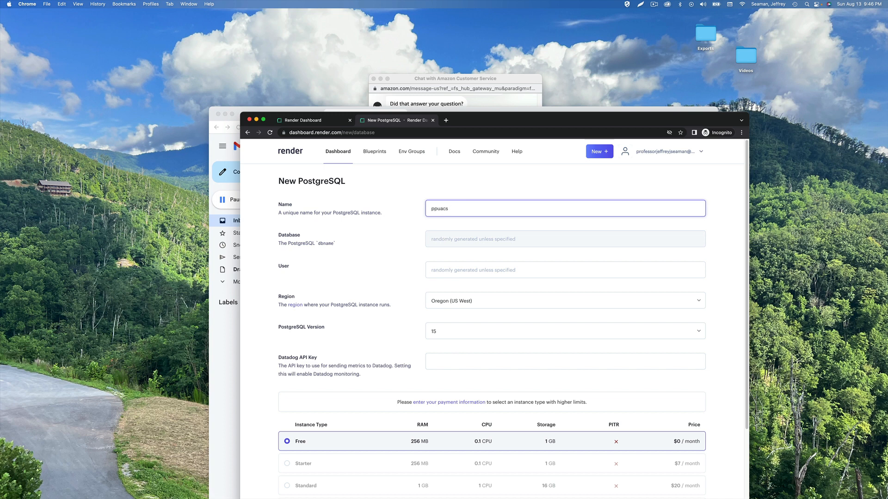
{"action": "left_click", "coordinate": [444, 242]}
{"action": "type", "text": "students"}
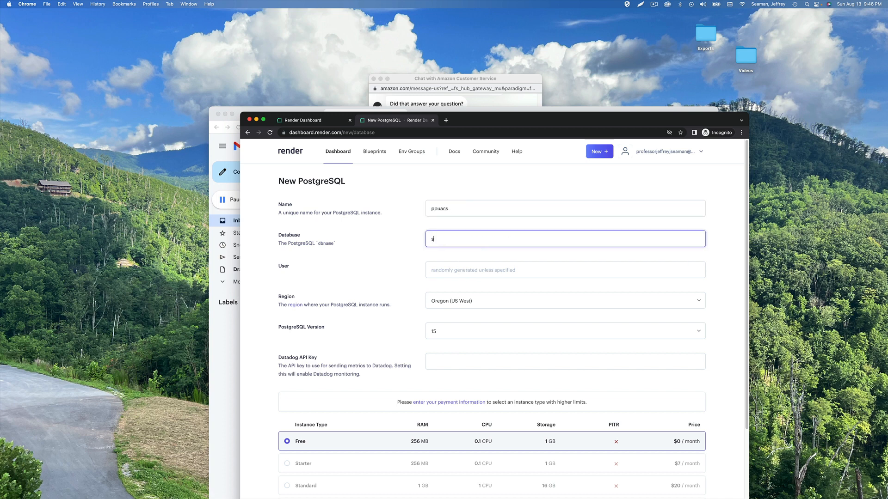
{"action": "left_click", "coordinate": [438, 271]}
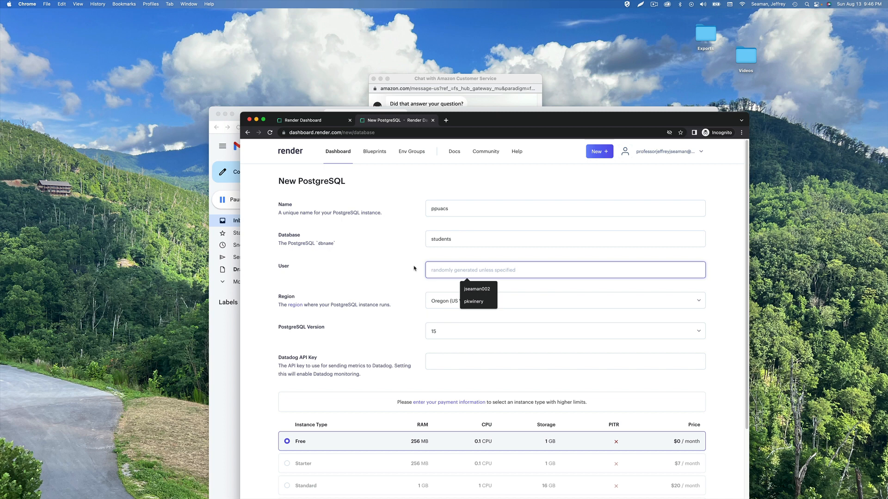
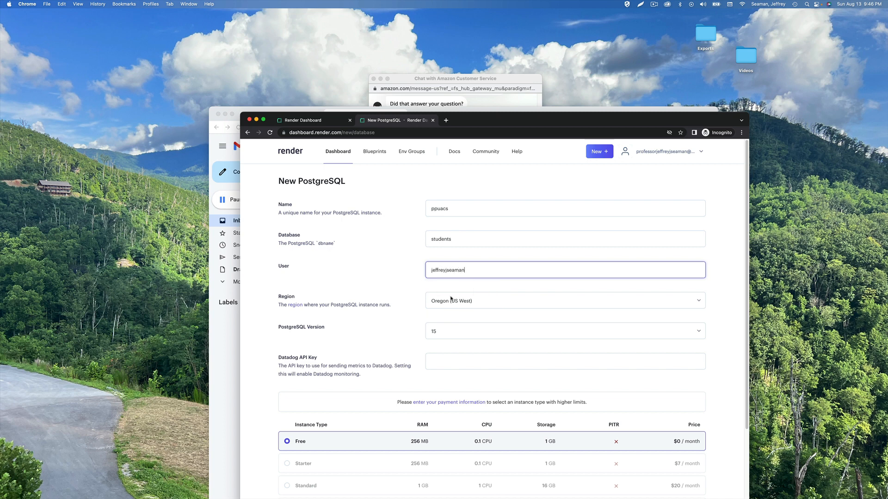
Choose region Ohio (US East), keep PostgreSQL 15 and Free, and create the database
{"action": "left_click", "coordinate": [461, 305]}
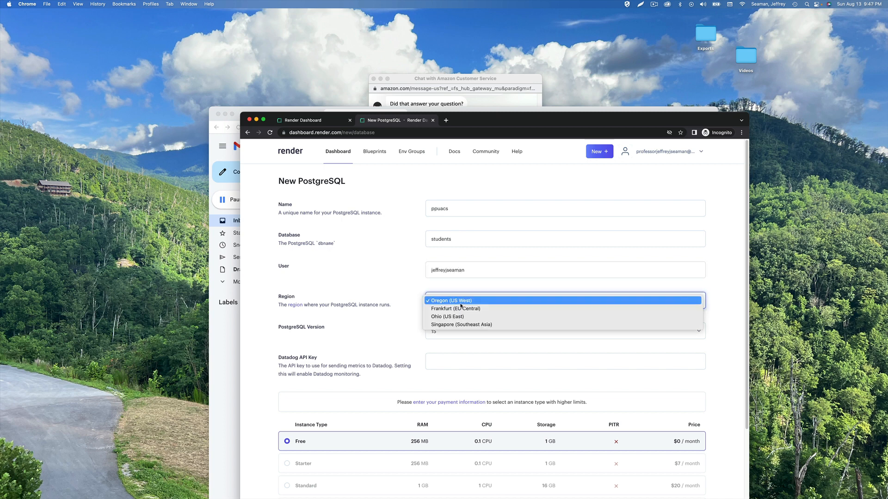
{"action": "left_click", "coordinate": [461, 317]}
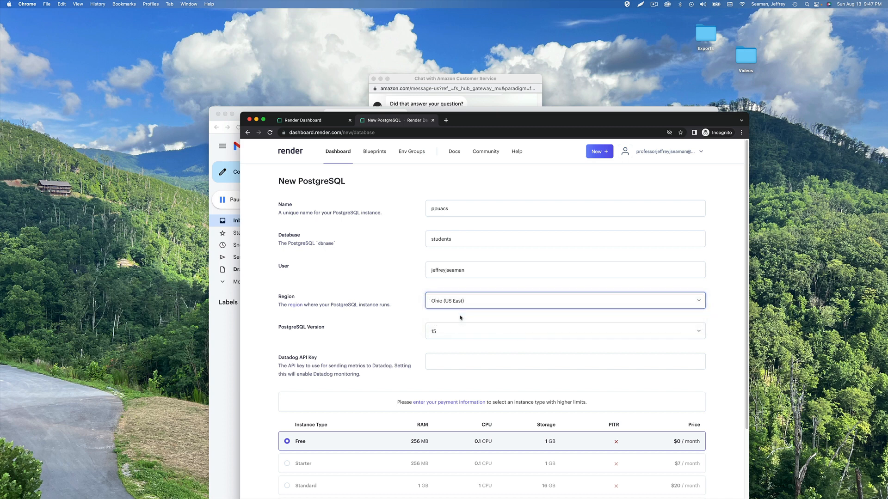
{"action": "left_click", "coordinate": [440, 305]}
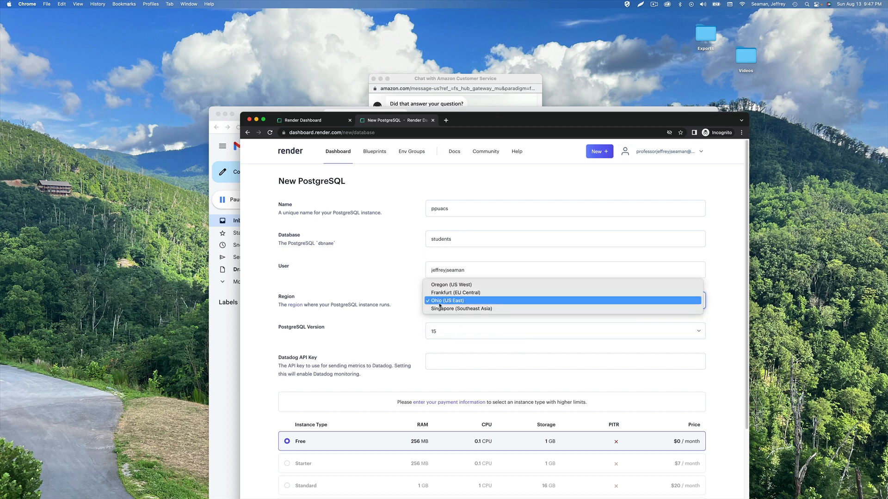
{"action": "left_click", "coordinate": [386, 291]}
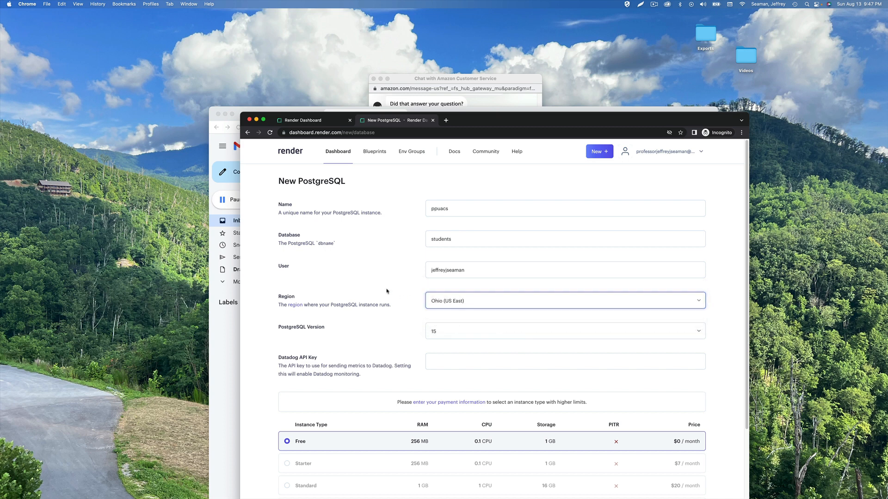
{"action": "left_click", "coordinate": [481, 338]}
{"action": "left_click", "coordinate": [373, 331]}
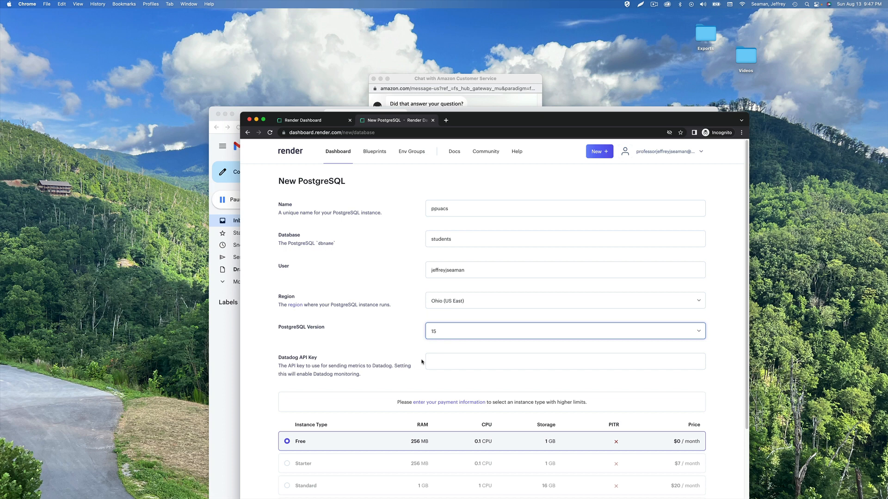
{"action": "left_click", "coordinate": [441, 361]}
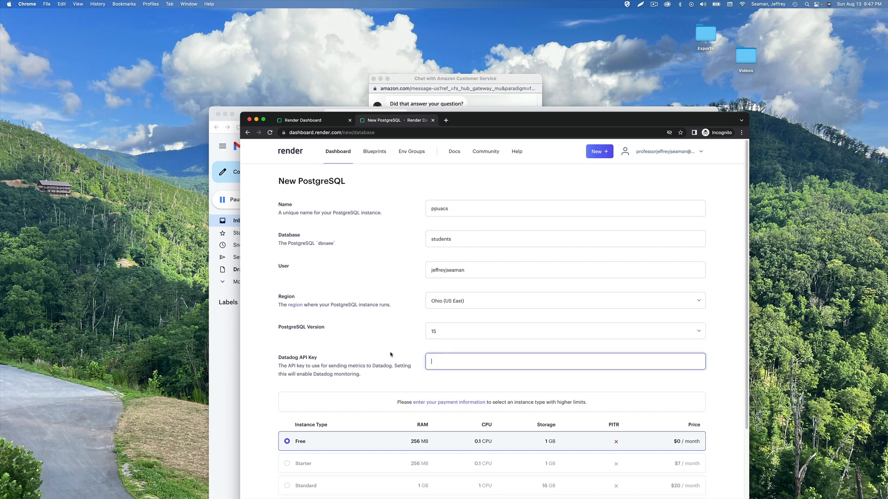
{"action": "left_click", "coordinate": [391, 354]}
{"action": "scroll", "coordinate": [391, 355], "scroll_direction": "down", "scroll_amount": 1}
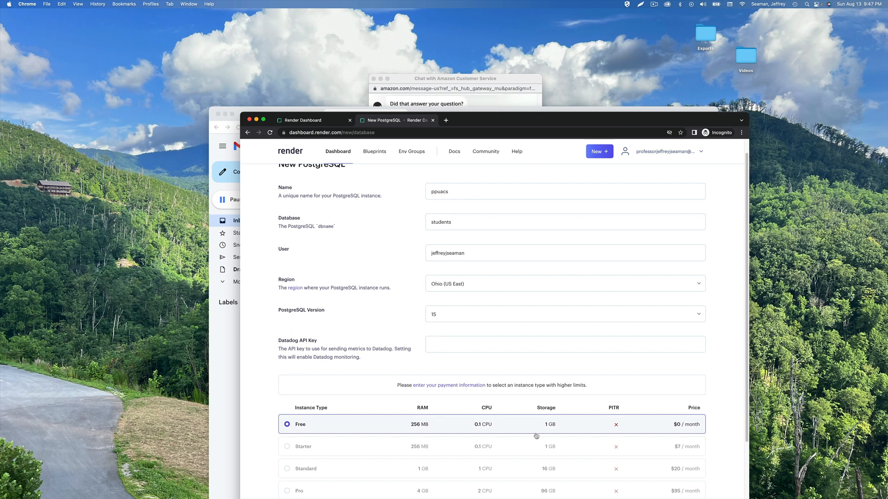
{"action": "scroll", "coordinate": [400, 404], "scroll_direction": "up", "scroll_amount": 1}
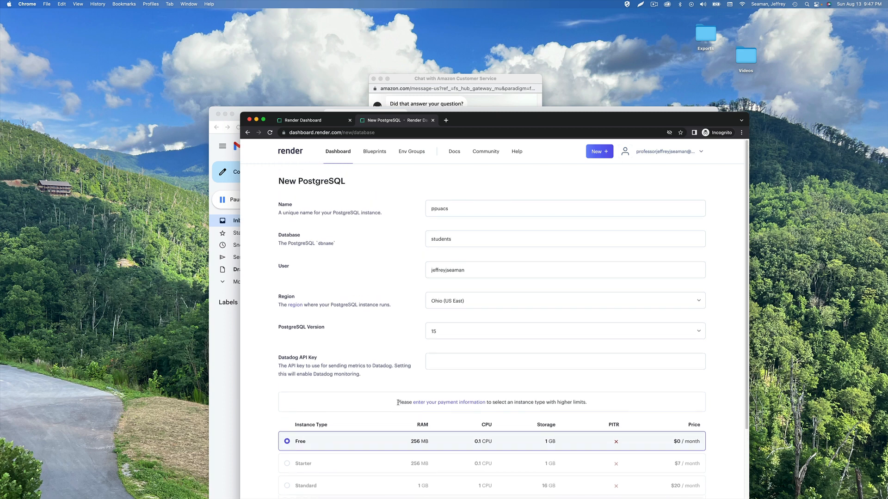
{"action": "scroll", "coordinate": [397, 402], "scroll_direction": "down", "scroll_amount": 5}
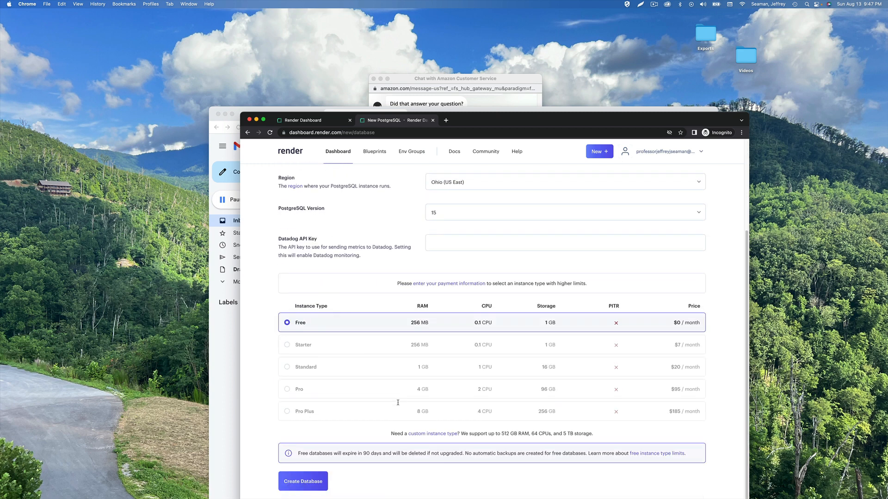
{"action": "left_click", "coordinate": [298, 483]}
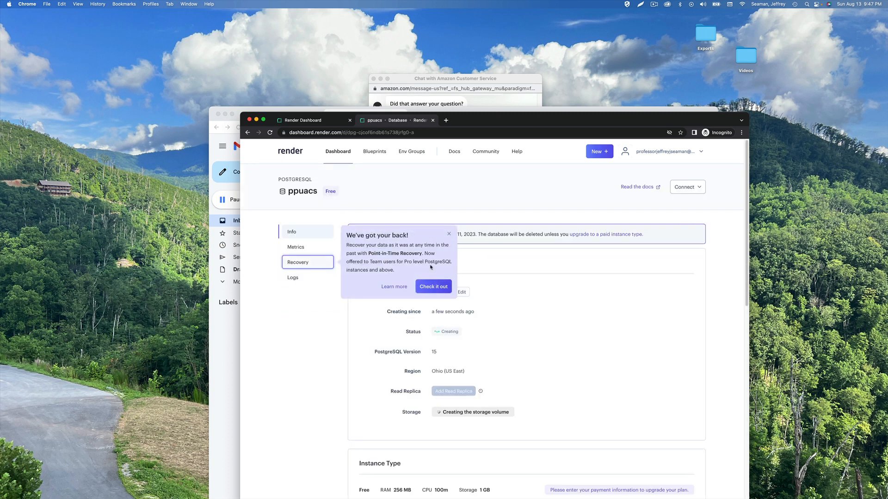
Dismiss the point-in-time recovery notice on the ppuacs database page
{"action": "left_click", "coordinate": [449, 234]}
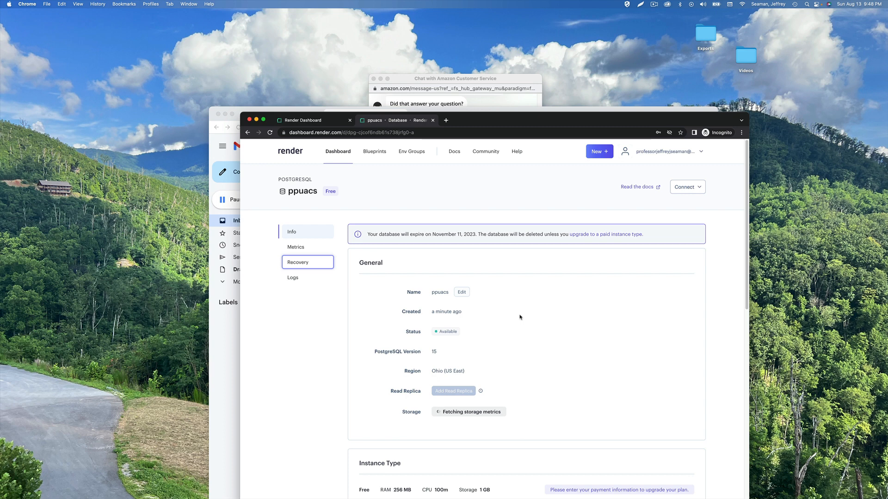
Review the connection details: hostname, port 5432 and database name students_wm6l
{"action": "scroll", "coordinate": [521, 330], "scroll_direction": "down", "scroll_amount": 4}
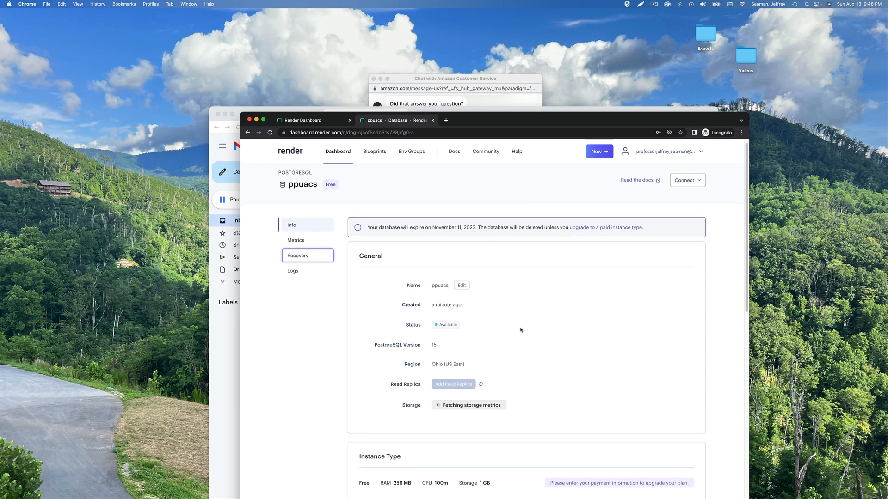
{"action": "scroll", "coordinate": [521, 330], "scroll_direction": "down", "scroll_amount": 2}
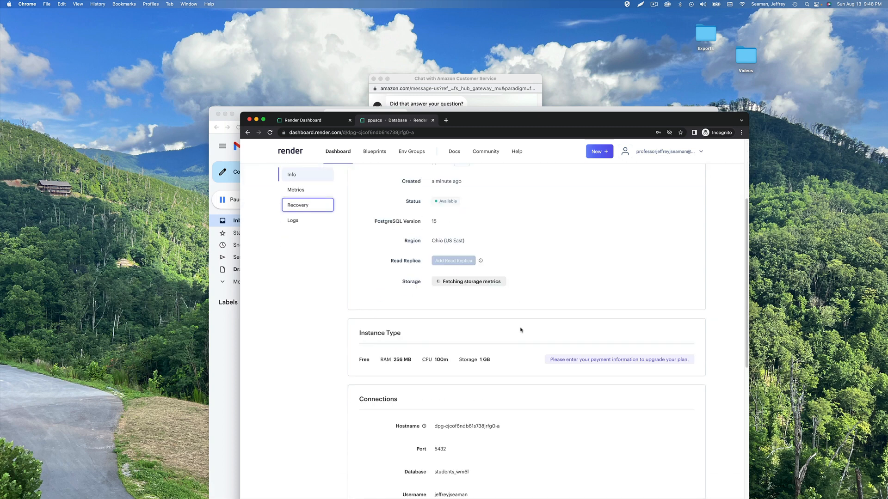
{"action": "scroll", "coordinate": [521, 330], "scroll_direction": "down", "scroll_amount": 4}
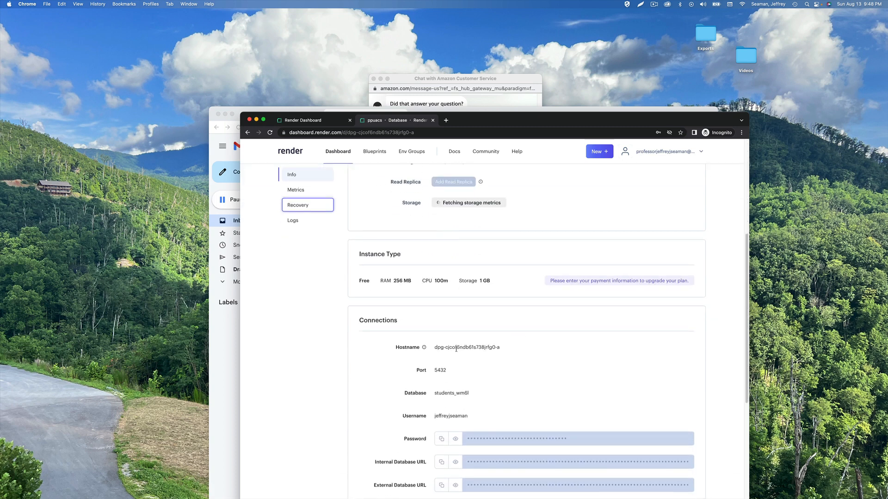
{"action": "triple_click", "coordinate": [456, 349]}
{"action": "left_click", "coordinate": [549, 367]}
{"action": "double_click", "coordinate": [435, 371]}
{"action": "scroll", "coordinate": [549, 371], "scroll_direction": "down", "scroll_amount": 2}
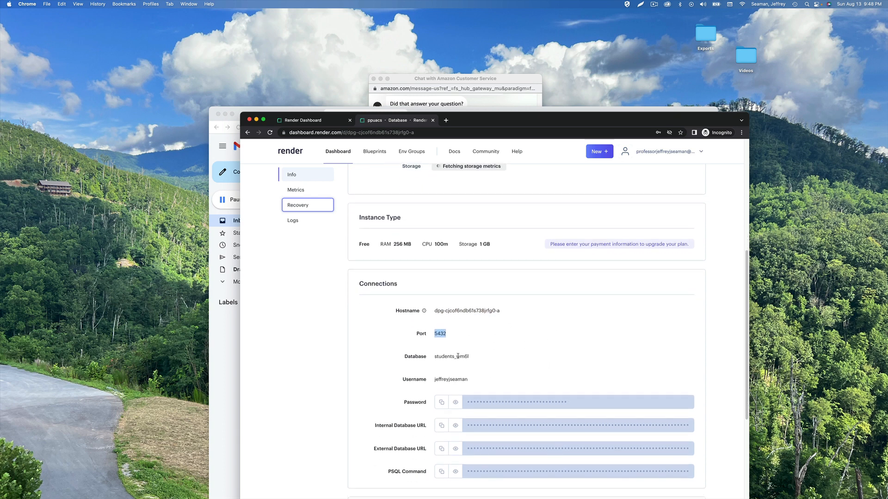
{"action": "double_click", "coordinate": [458, 357]}
{"action": "left_click", "coordinate": [467, 365]}
Reveal the password and database URLs, then copy the Internal Database URL
{"action": "left_click", "coordinate": [456, 404]}
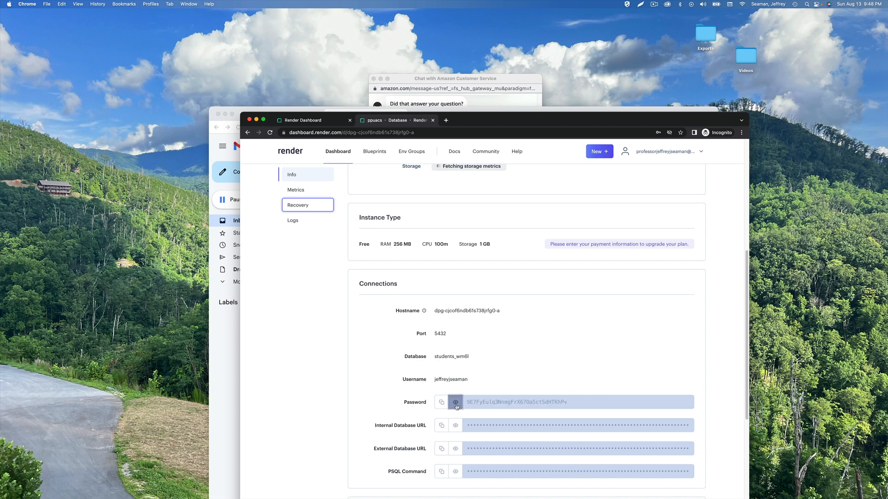
{"action": "left_click", "coordinate": [456, 405]}
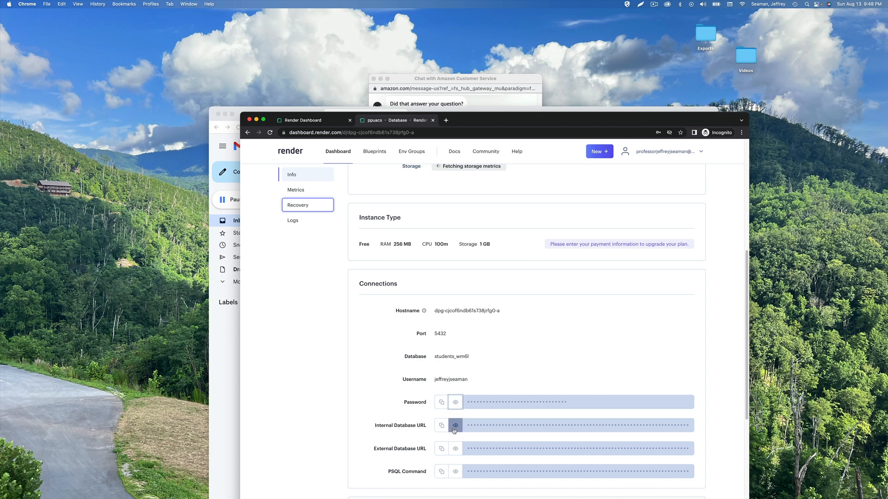
{"action": "left_click", "coordinate": [455, 427]}
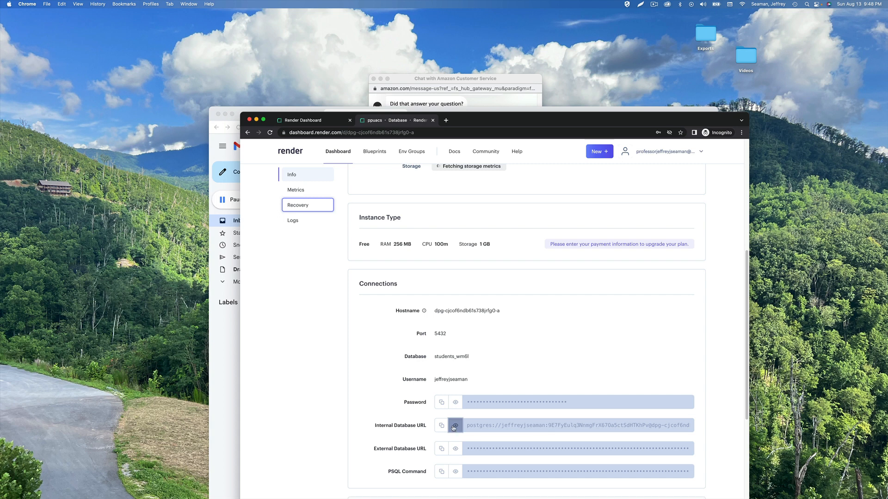
{"action": "left_click", "coordinate": [455, 429]}
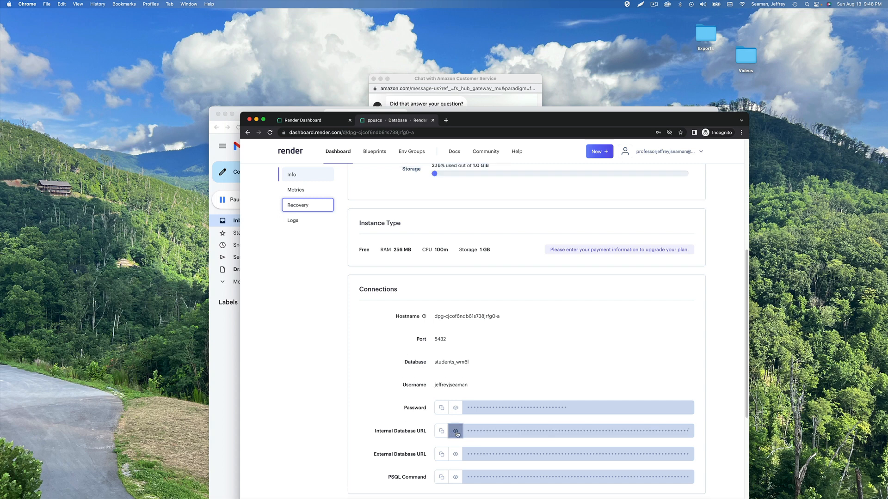
{"action": "left_click", "coordinate": [456, 454]}
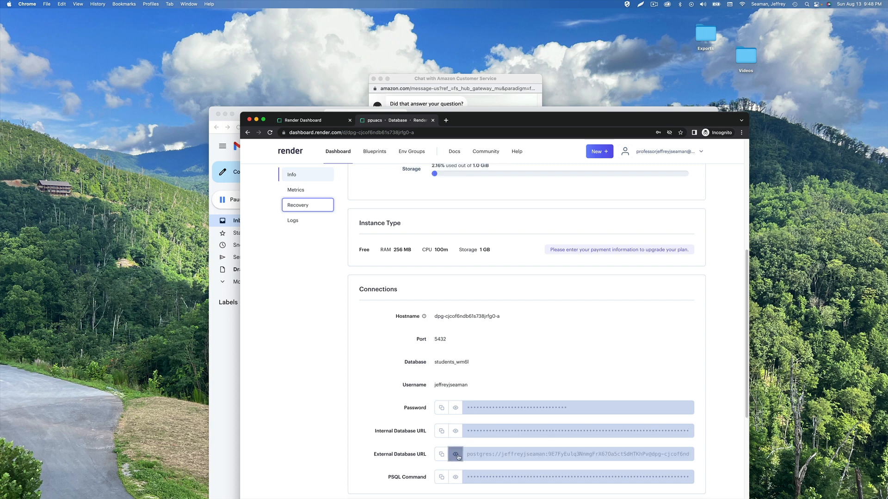
{"action": "left_click", "coordinate": [456, 455]}
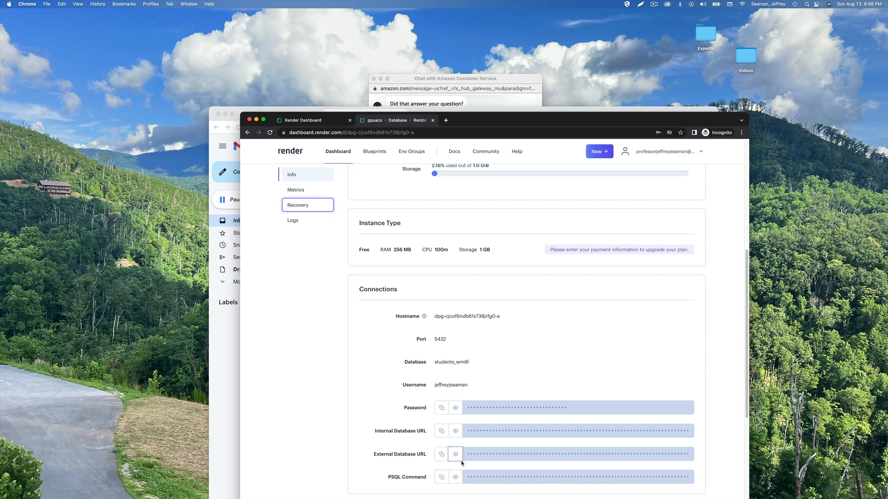
{"action": "left_click", "coordinate": [456, 430]}
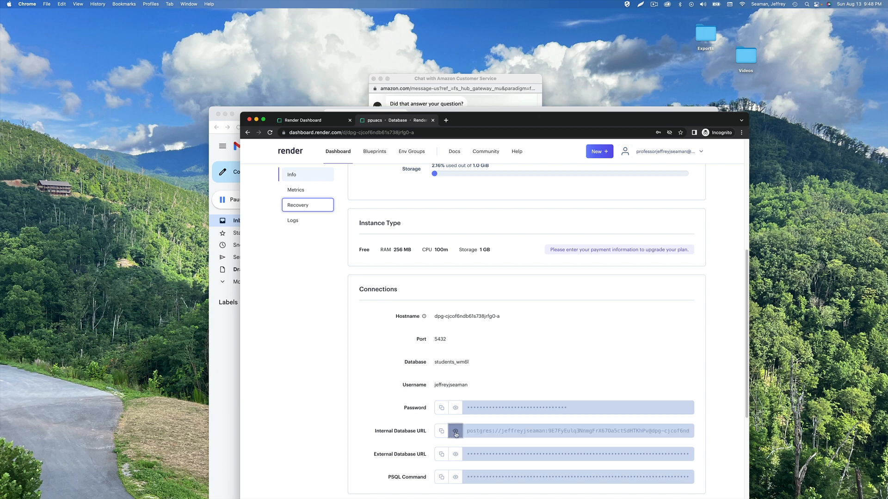
{"action": "left_click", "coordinate": [486, 431]}
{"action": "right_click", "coordinate": [485, 431]}
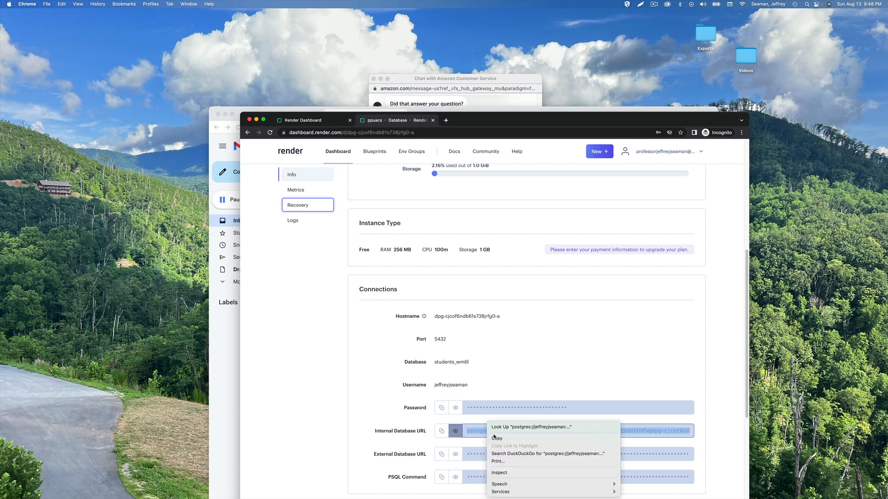
{"action": "left_click", "coordinate": [490, 438]}
{"action": "left_click", "coordinate": [455, 432]}
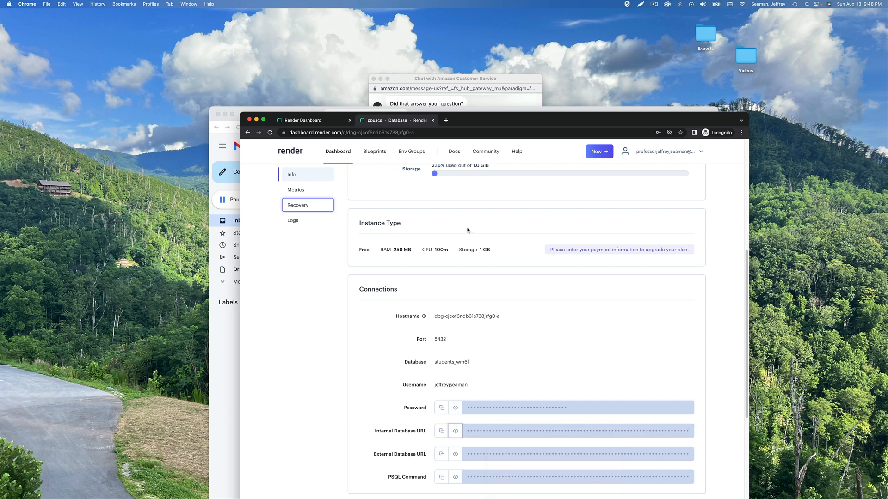
Launch Sublime Text and paste the internal postgres connection URL into an untitled file
{"action": "left_click", "coordinate": [806, 5]}
{"action": "type", "text": "sub"}
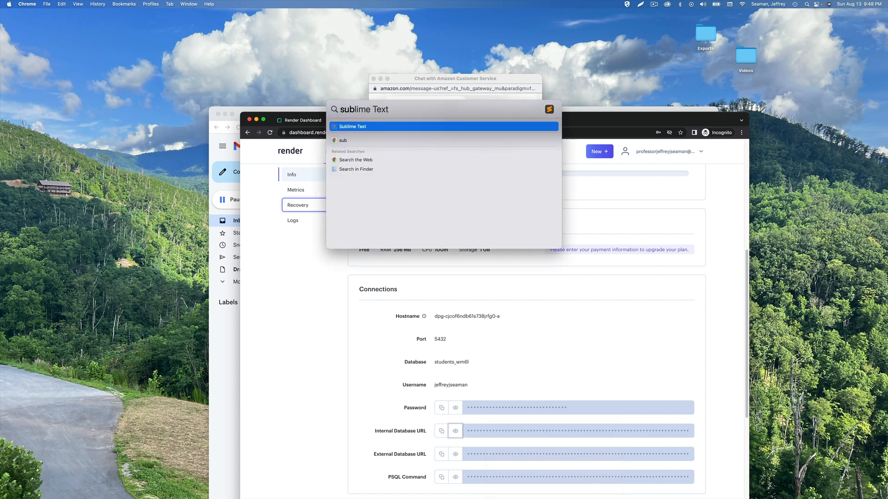
{"action": "key", "text": "Return"}
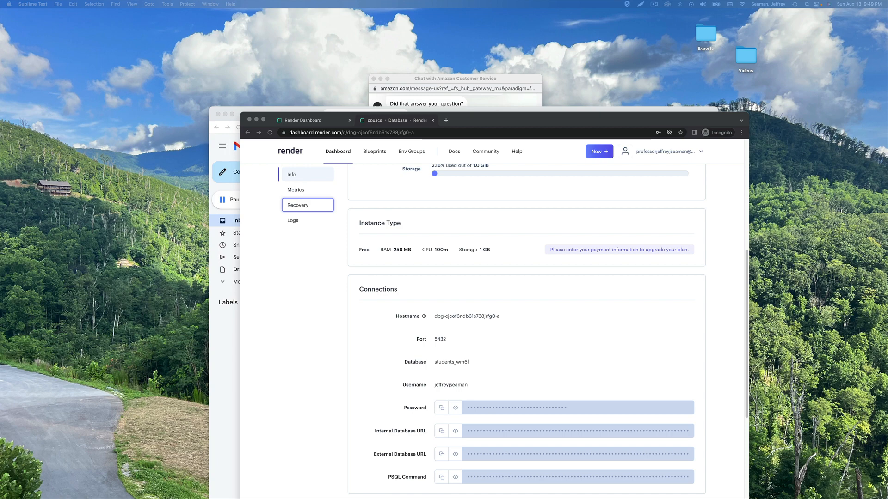
{"action": "right_click", "coordinate": [483, 188]}
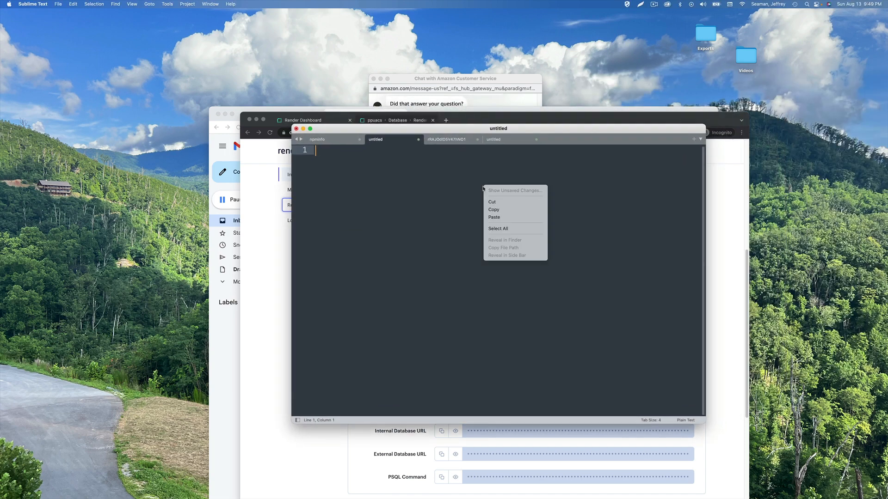
{"action": "left_click", "coordinate": [501, 217]}
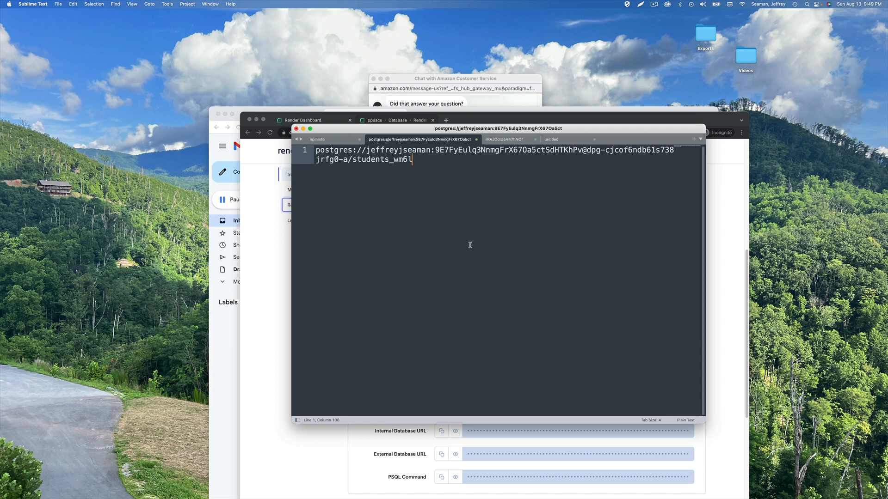
{"action": "left_click", "coordinate": [244, 304]}
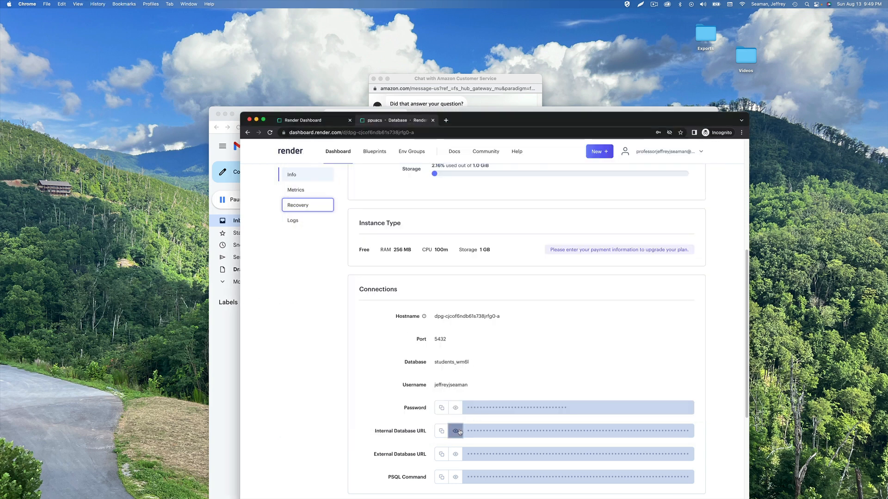
Reveal and copy the External Database URL, then bring Sublime Text back forward
{"action": "left_click", "coordinate": [455, 454]}
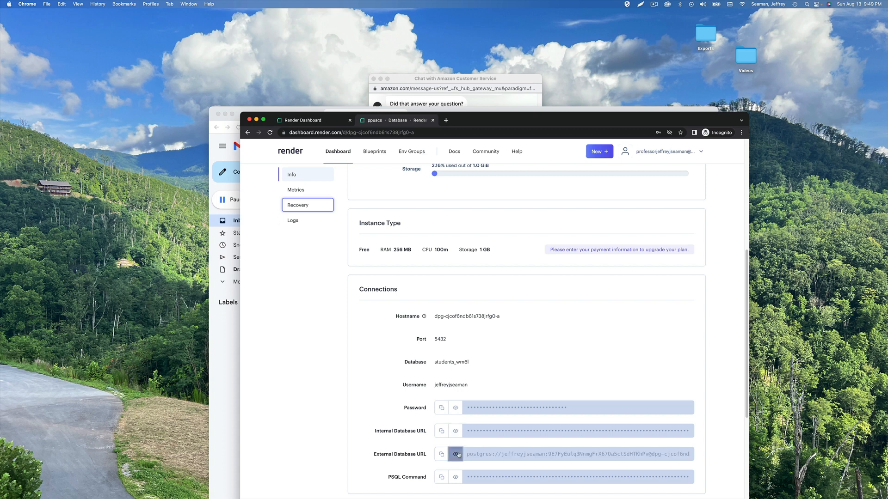
{"action": "left_click", "coordinate": [500, 453]}
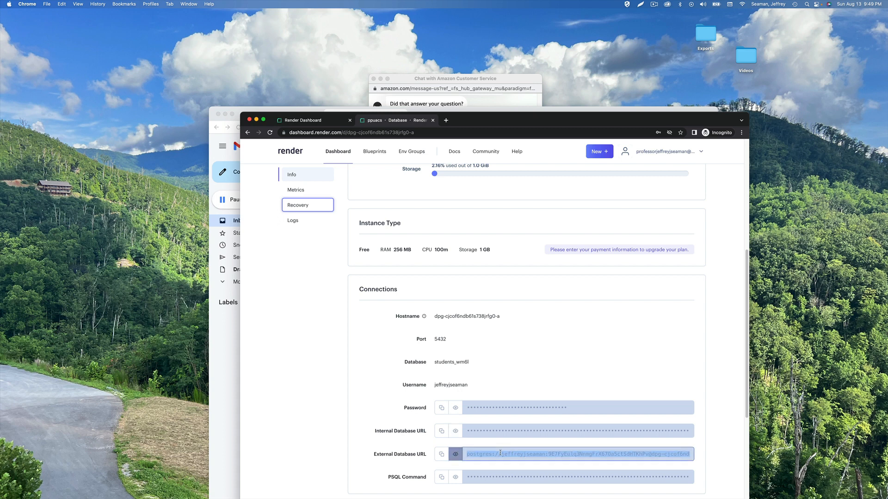
{"action": "right_click", "coordinate": [499, 453]}
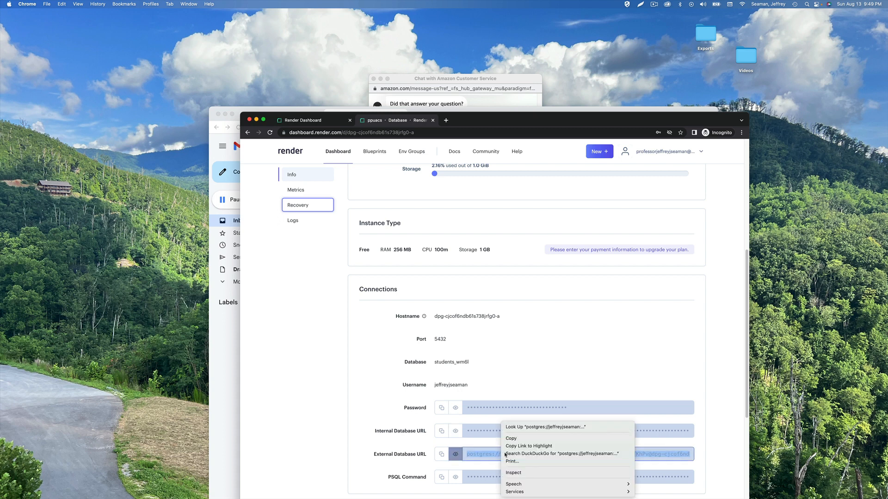
{"action": "left_click", "coordinate": [531, 437]}
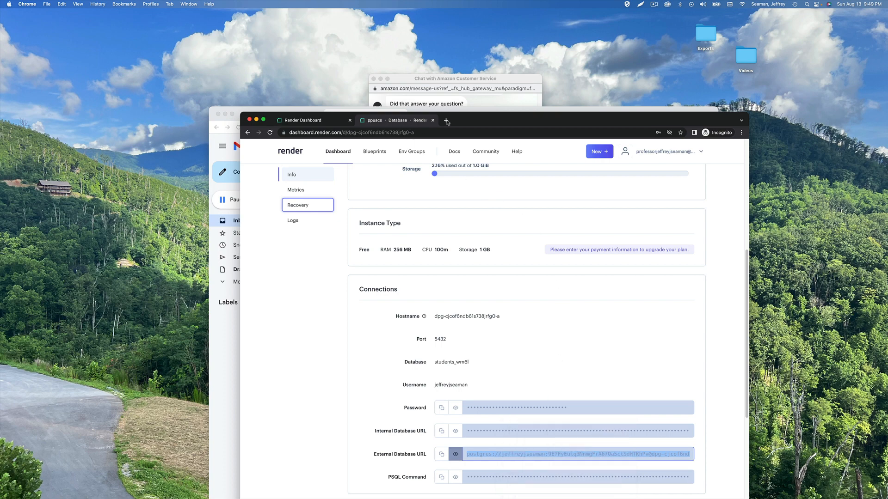
{"action": "left_click_drag", "start_coordinate": [458, 123], "coordinate": [448, 205]}
{"action": "left_click", "coordinate": [473, 160]}
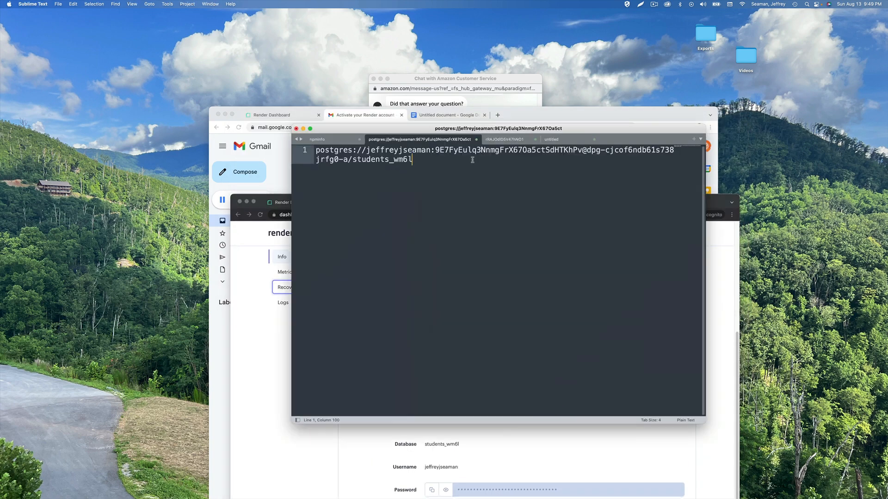
Replace the old URL on line 1 with the pasted full external URL
{"action": "key", "text": "Return"}
{"action": "key", "text": "Return"}
{"action": "key", "text": "super+v"}
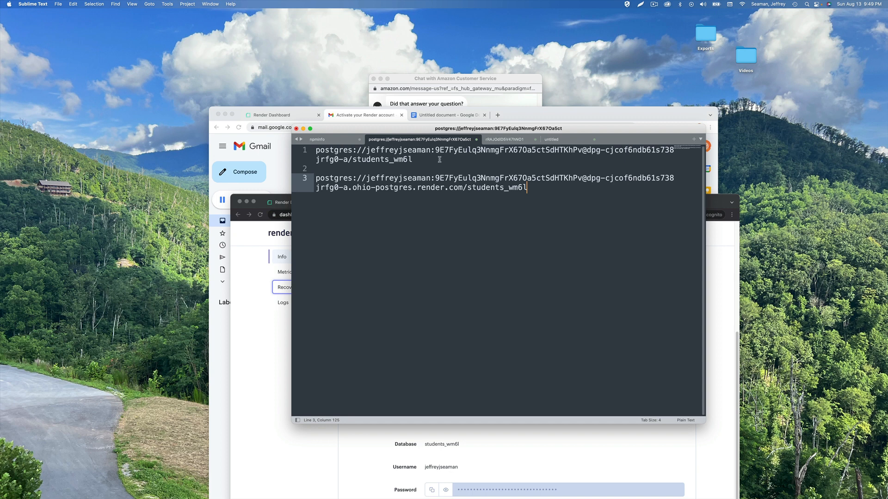
{"action": "left_click_drag", "start_coordinate": [425, 160], "coordinate": [315, 150]}
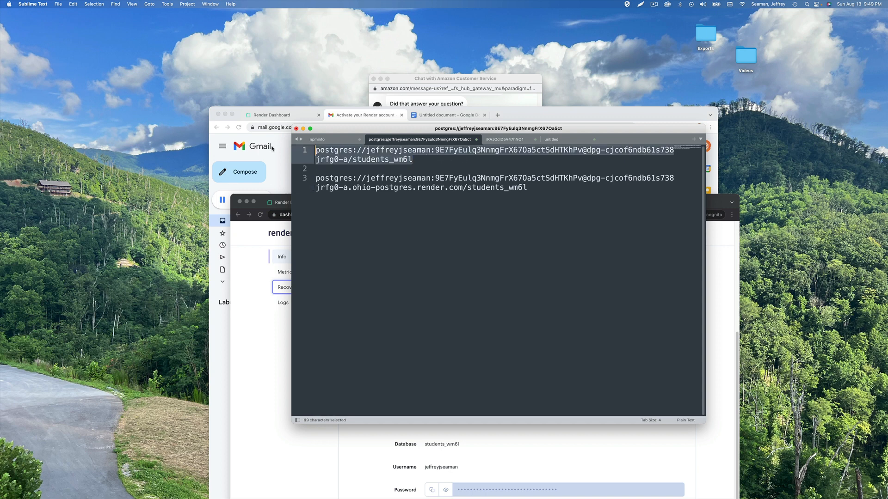
{"action": "key", "text": "BackSpace"}
{"action": "key", "text": "Down"}
{"action": "key", "text": "Down"}
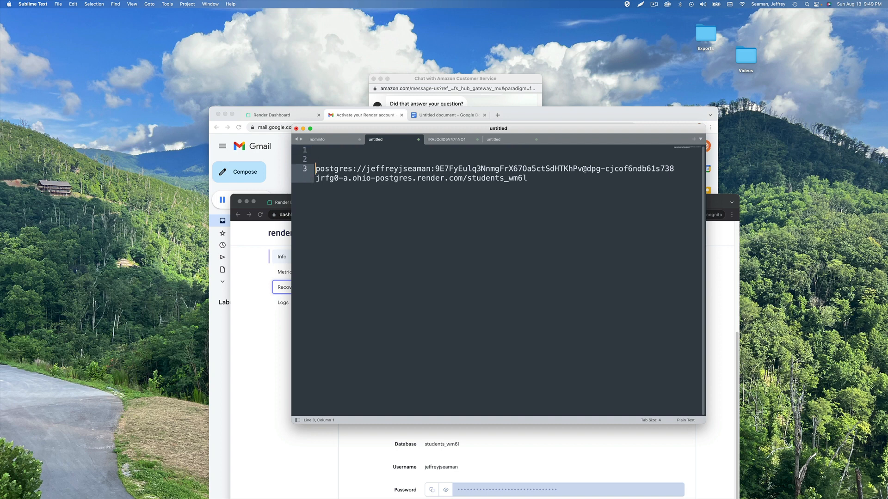
{"action": "key", "text": "BackSpace"}
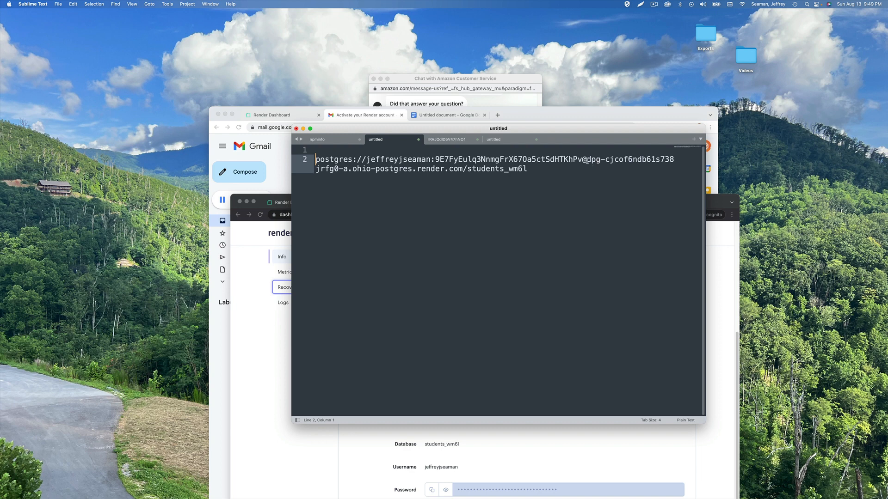
Split the URL into a labelled host: line and a database: line reading students_wm6l
{"action": "key", "text": "Return"}
{"action": "key", "text": "Return"}
{"action": "key", "text": "Return"}
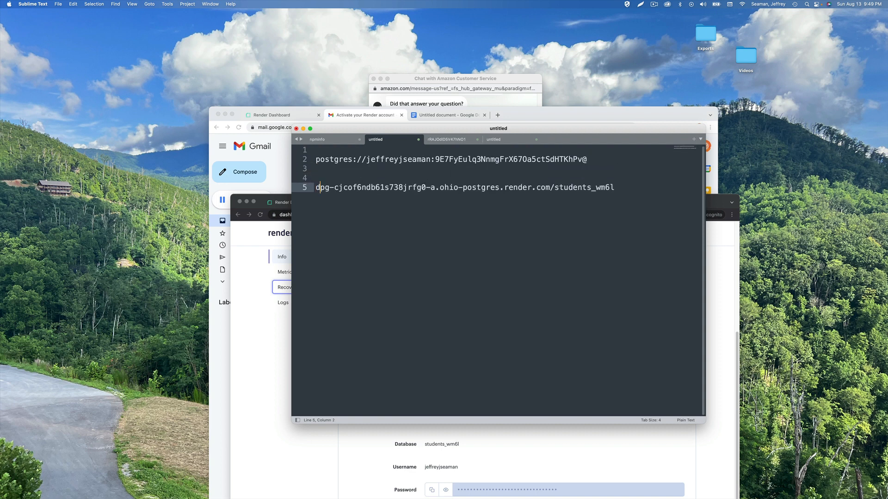
{"action": "key", "text": "Up"}
{"action": "type", "text": "host:"}
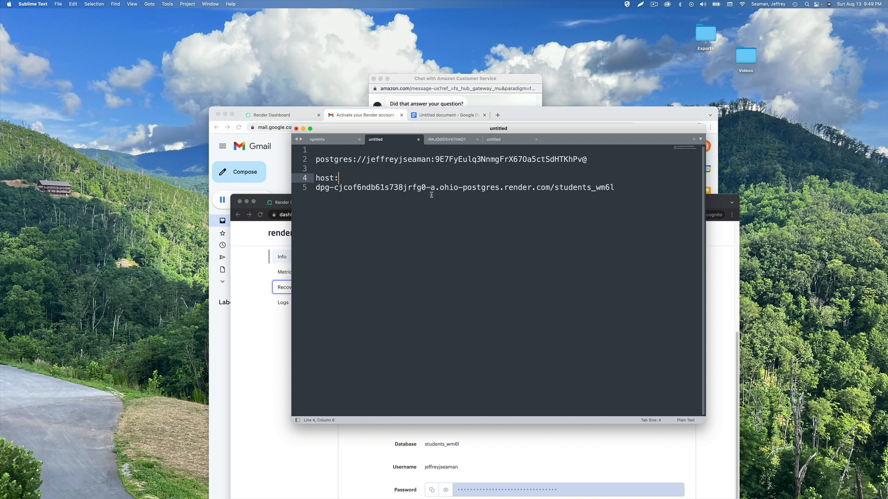
{"action": "left_click", "coordinate": [550, 188]}
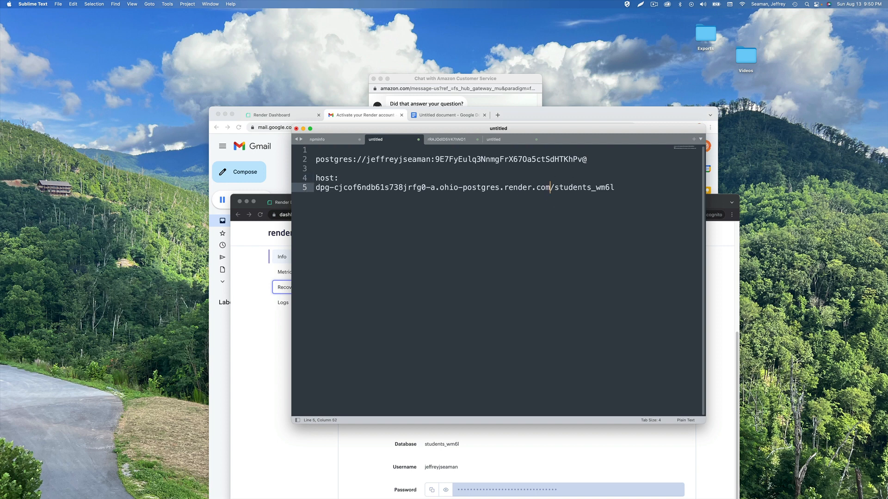
{"action": "key", "text": "Return"}
{"action": "key", "text": "Return"}
{"action": "key", "text": "Up"}
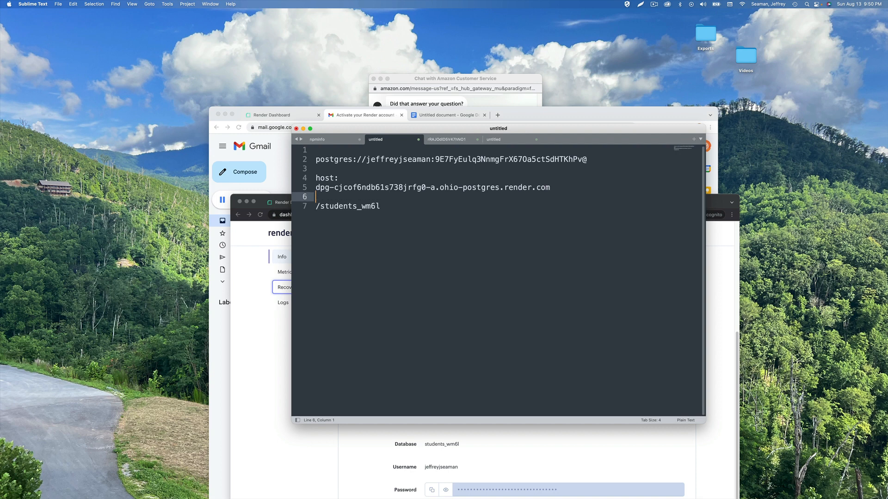
{"action": "key", "text": "Return"}
{"action": "type", "text": "database:"}
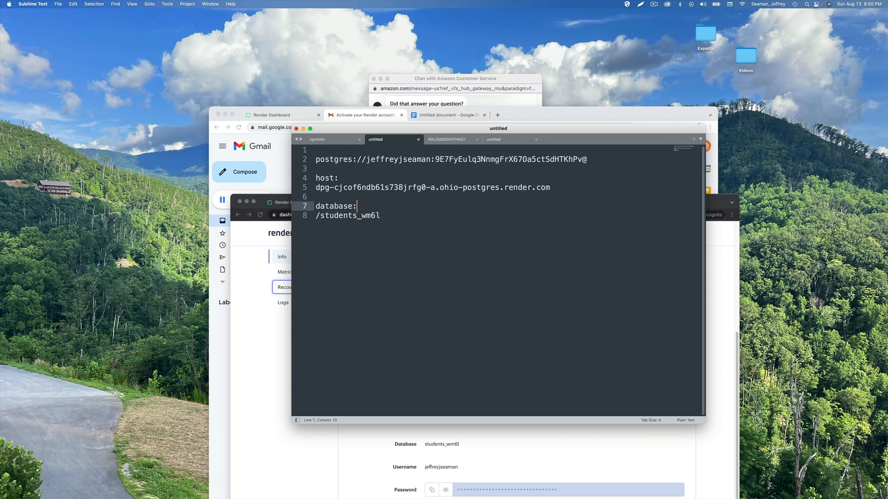
{"action": "key", "text": "Down"}
{"action": "key", "text": "Left"}
{"action": "key", "text": "Left"}
{"action": "key", "text": "Left"}
{"action": "key", "text": "Left"}
{"action": "key", "text": "Left"}
{"action": "key", "text": "Left"}
{"action": "key", "text": "Left"}
{"action": "key", "text": "Left"}
{"action": "key", "text": "BackSpace"}
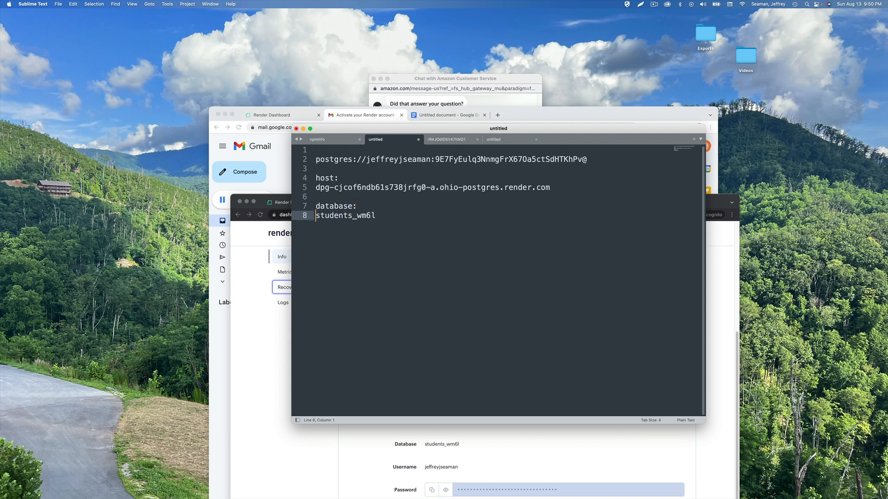
Reveal the database password in the Render dashboard to compare it with the connection string
{"action": "double_click", "coordinate": [491, 159]}
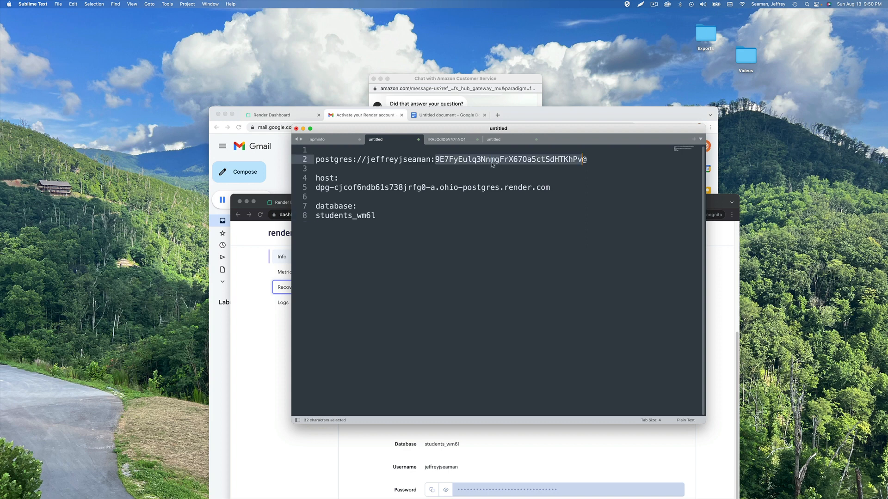
{"action": "left_click", "coordinate": [255, 343]}
{"action": "scroll", "coordinate": [430, 388], "scroll_direction": "down", "scroll_amount": 2}
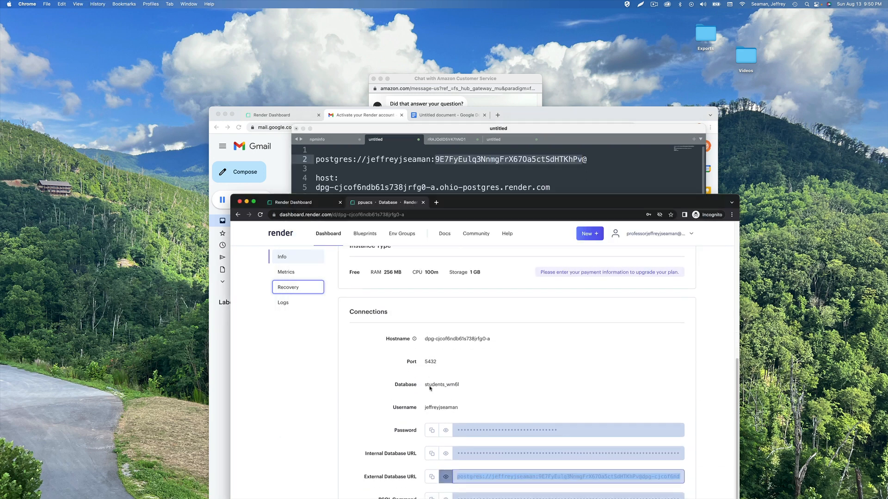
{"action": "left_click", "coordinate": [447, 433]}
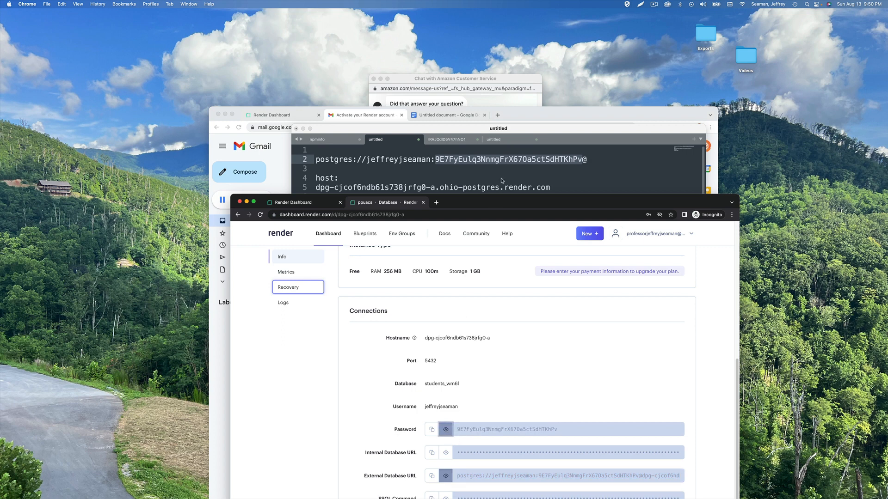
{"action": "left_click", "coordinate": [560, 176]}
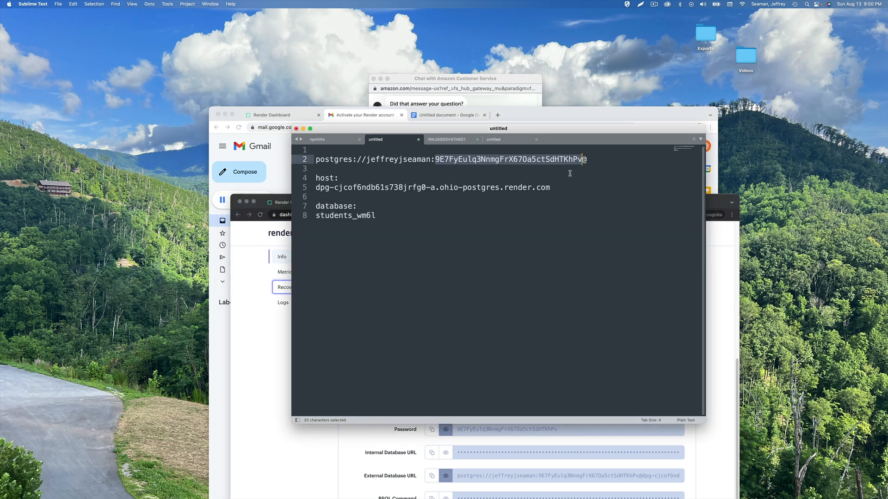
{"action": "left_click", "coordinate": [573, 171]}
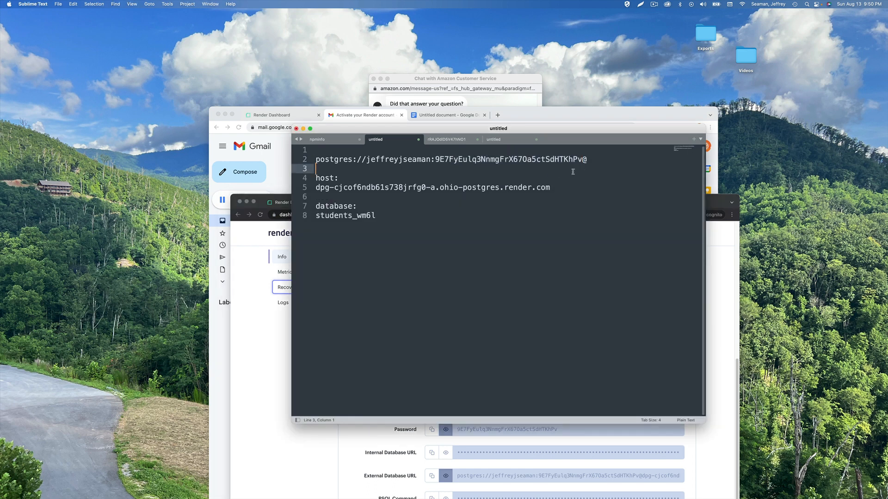
Cut the password from the connection string and paste it under a new password: label
{"action": "double_click", "coordinate": [556, 160]}
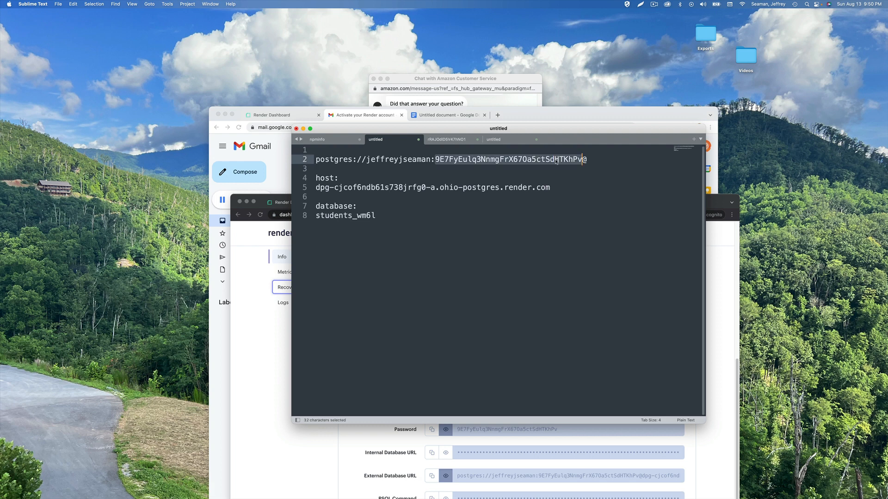
{"action": "right_click", "coordinate": [556, 161]}
{"action": "left_click", "coordinate": [564, 175]}
{"action": "left_click", "coordinate": [525, 167]}
{"action": "key", "text": "Return"}
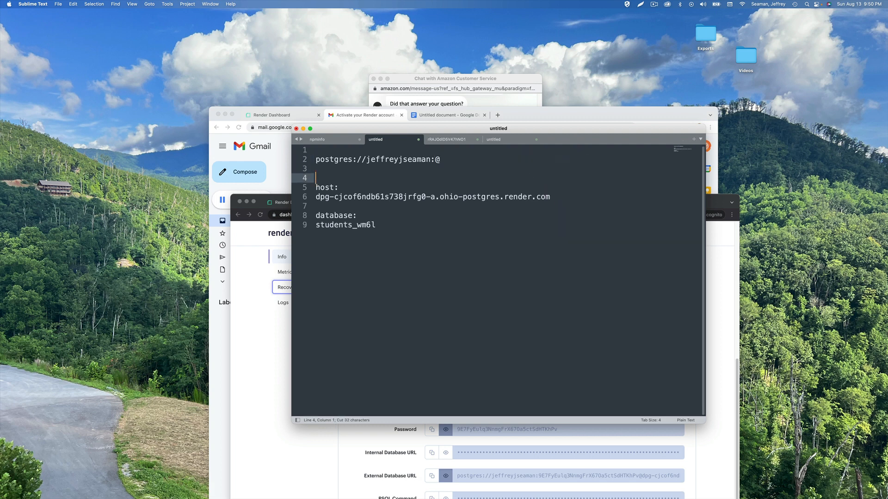
{"action": "type", "text": "password:"}
{"action": "key", "text": "Return"}
{"action": "key", "text": "super+v"}
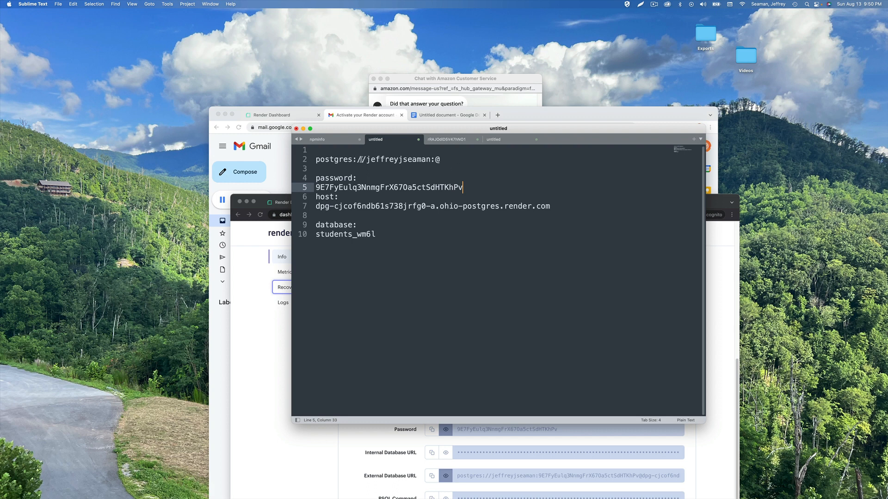
Replace postgres:// with username:, put the username on its own line without the @, and add a blank line
{"action": "left_click_drag", "start_coordinate": [366, 159], "coordinate": [315, 159]}
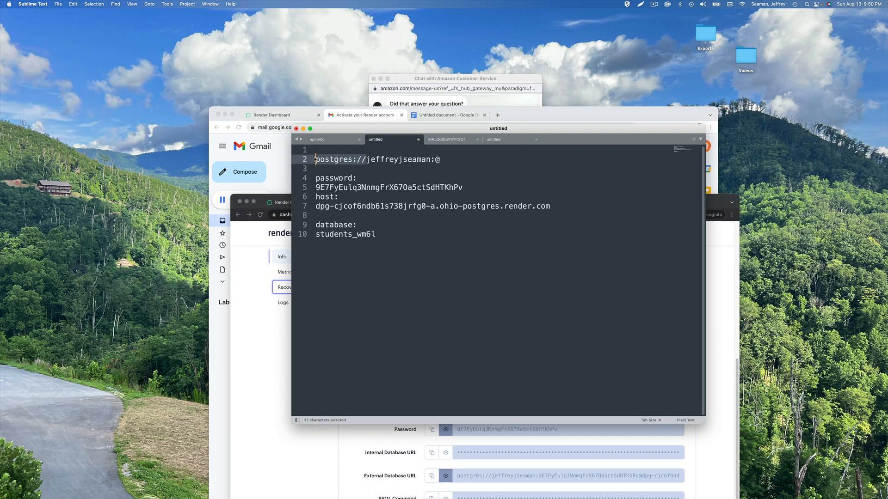
{"action": "type", "text": "username:"}
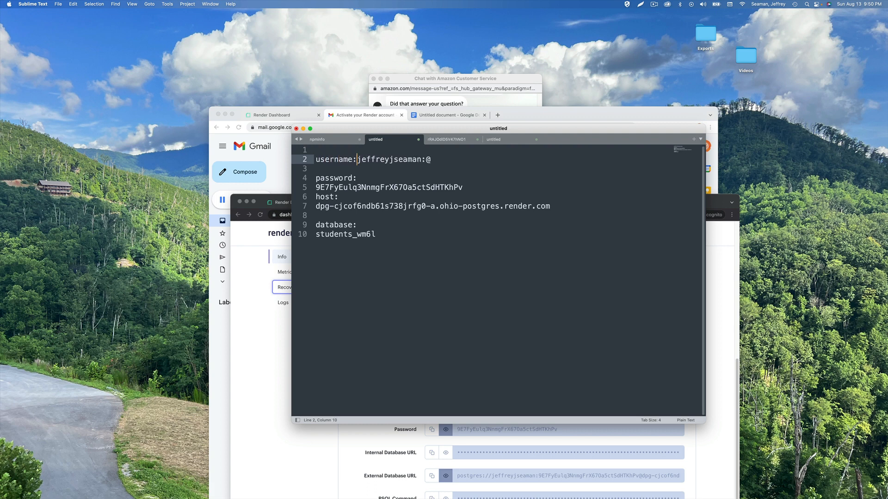
{"action": "key", "text": "Return"}
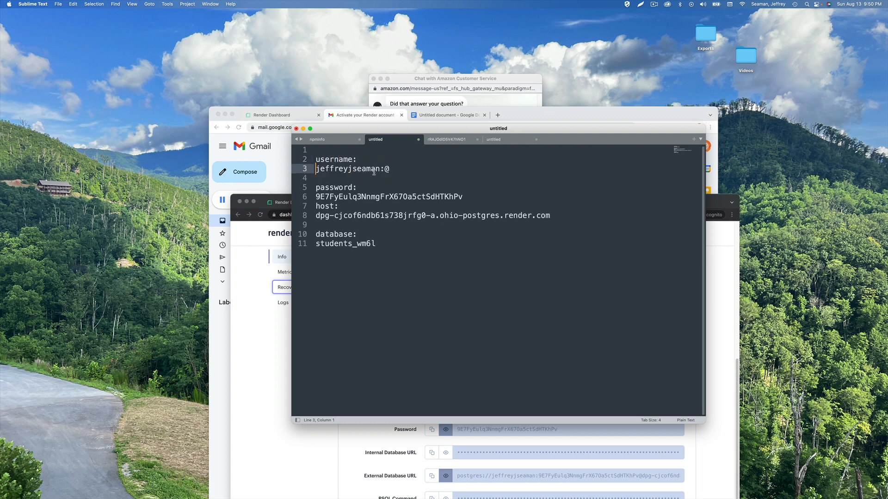
{"action": "key", "text": "BackSpace"}
{"action": "left_click", "coordinate": [492, 193]}
{"action": "key", "text": "Return"}
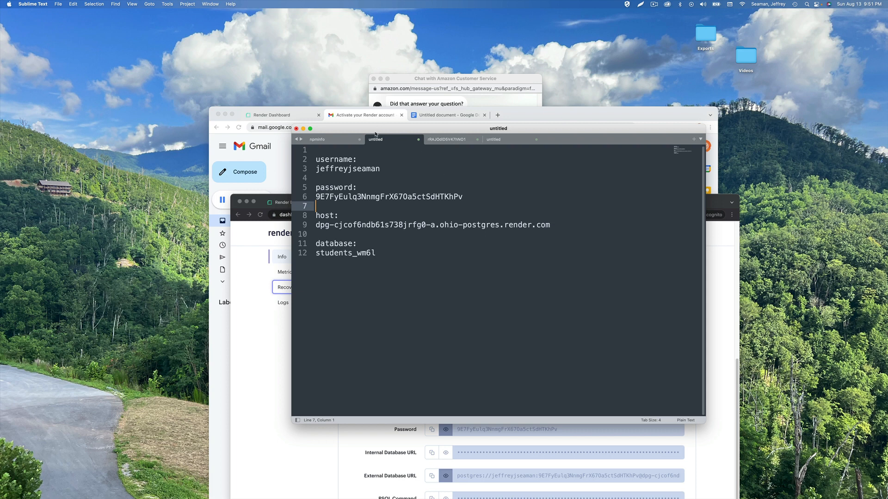
{"action": "left_click_drag", "start_coordinate": [395, 132], "coordinate": [674, 118]}
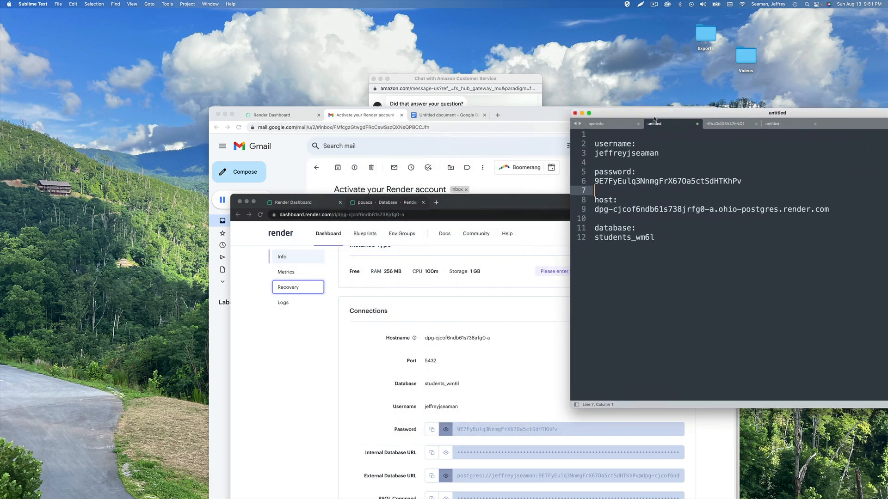
From the Render dashboard overview, choose New > Web Service
{"action": "left_click_drag", "start_coordinate": [483, 203], "coordinate": [470, 91]}
{"action": "scroll", "coordinate": [280, 199], "scroll_direction": "up", "scroll_amount": 7}
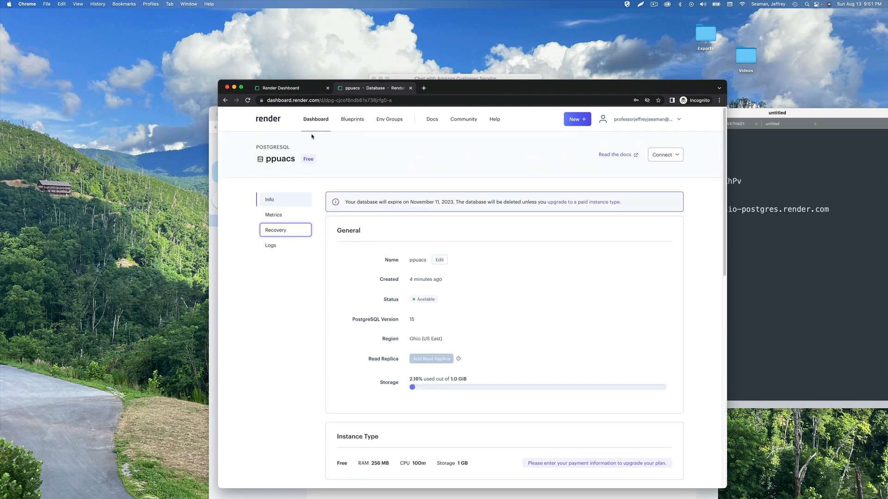
{"action": "left_click", "coordinate": [309, 120]}
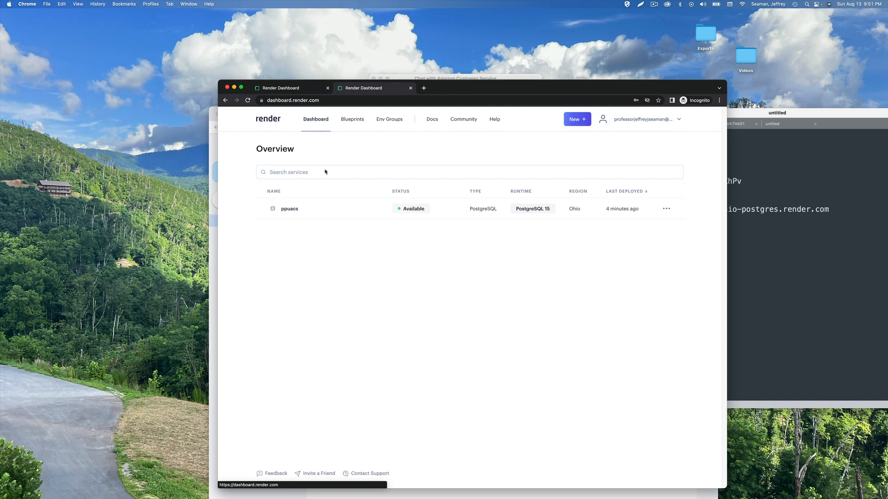
{"action": "left_click", "coordinate": [581, 123]}
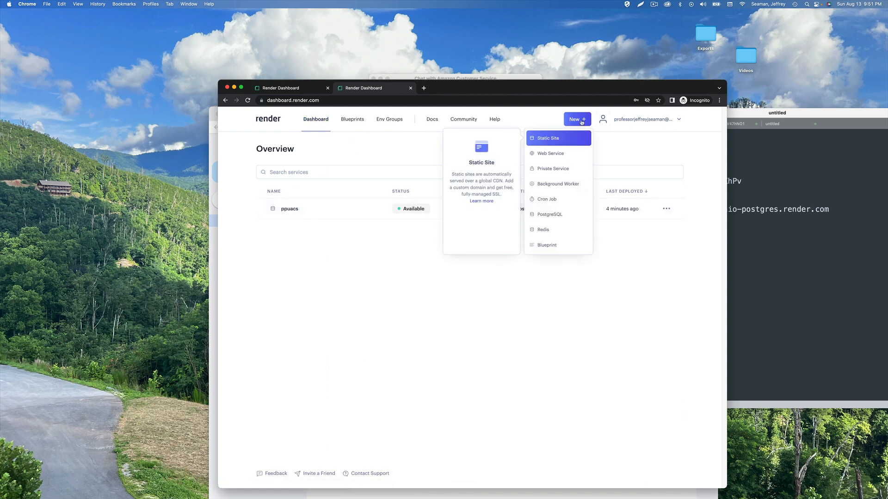
{"action": "left_click", "coordinate": [570, 152]}
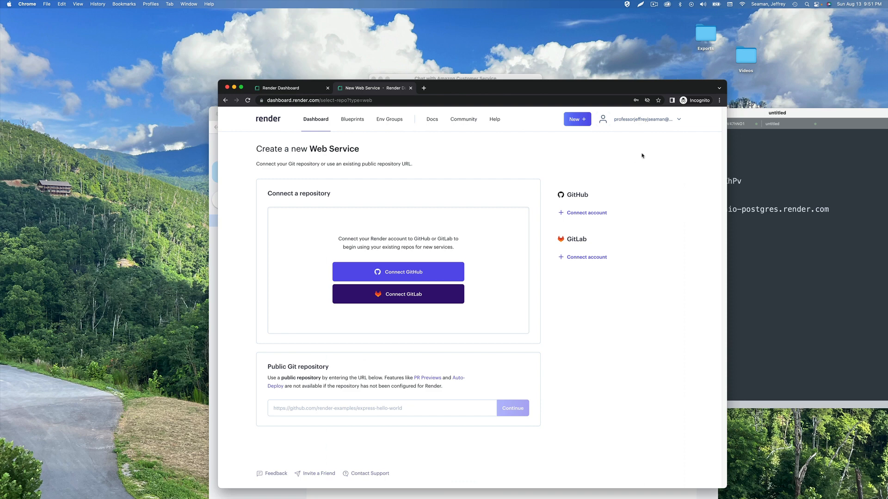
{"action": "left_click", "coordinate": [655, 4]}
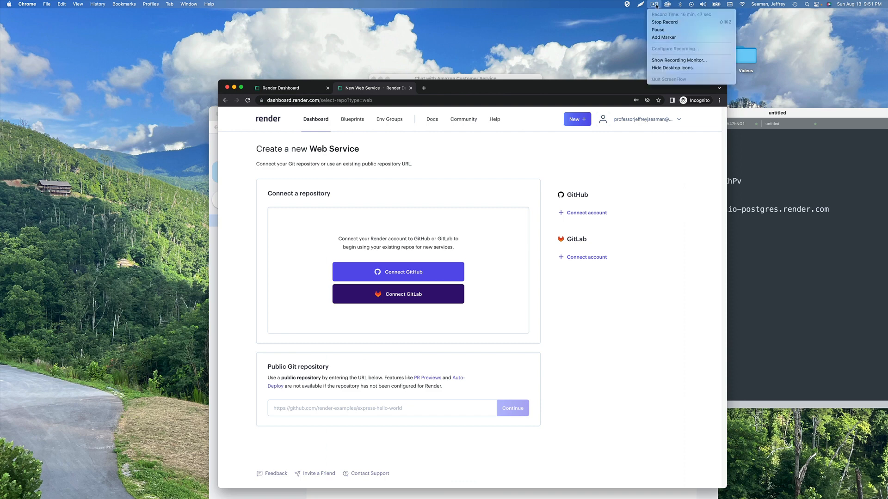
Reload the students repository page on GitHub, then bring Render's Create a new Web Service page forward
{"action": "left_click", "coordinate": [665, 30]}
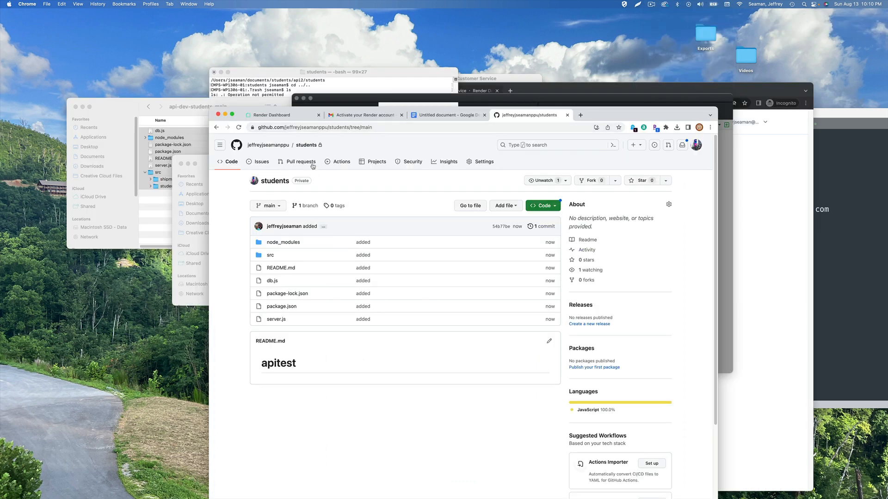
{"action": "left_click", "coordinate": [308, 146]}
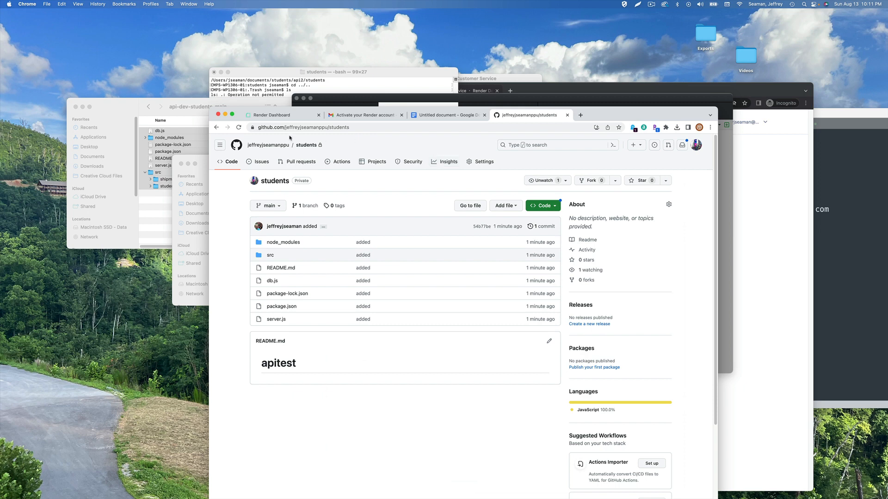
{"action": "left_click", "coordinate": [281, 117]}
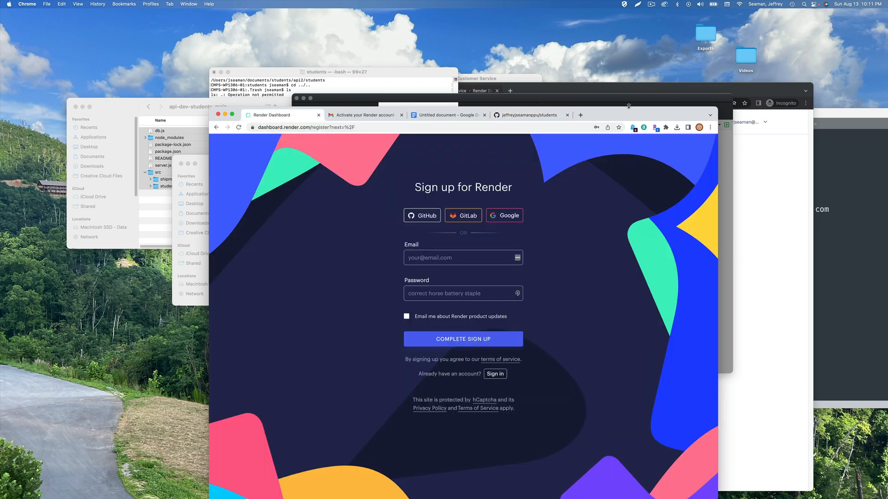
{"action": "left_click_drag", "start_coordinate": [607, 109], "coordinate": [574, 157]}
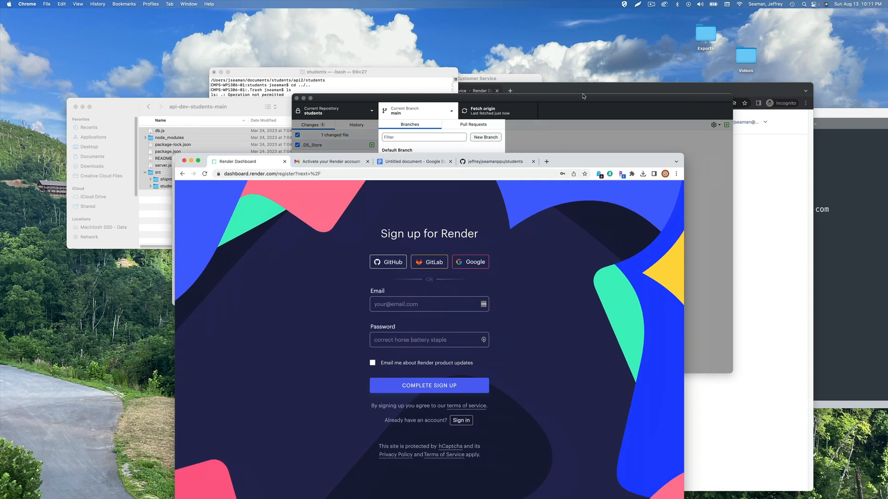
{"action": "left_click", "coordinate": [580, 96]}
{"action": "left_click", "coordinate": [549, 91]}
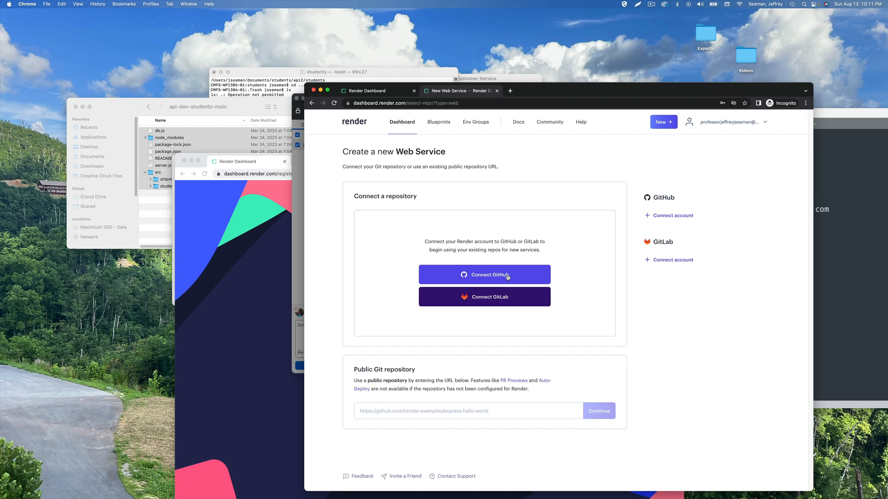
Connect GitHub to Render by signing in with the saved login and authorizing Render
{"action": "left_click", "coordinate": [691, 217]}
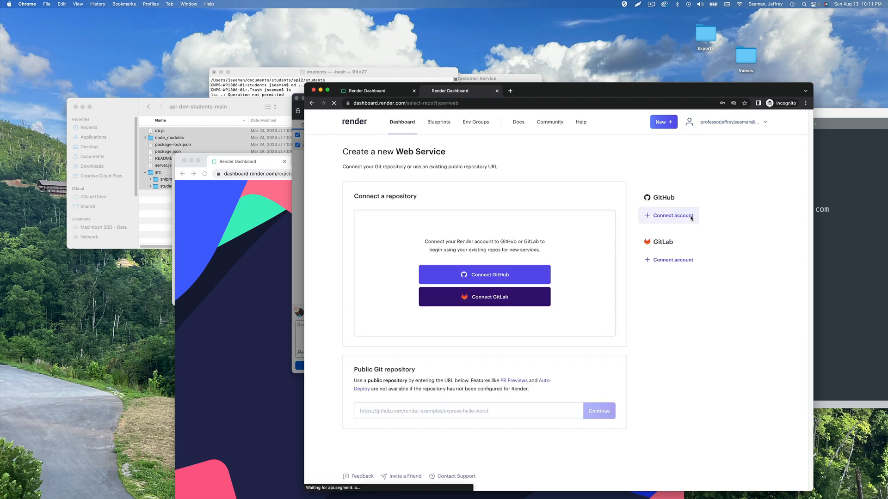
{"action": "left_click", "coordinate": [566, 236]}
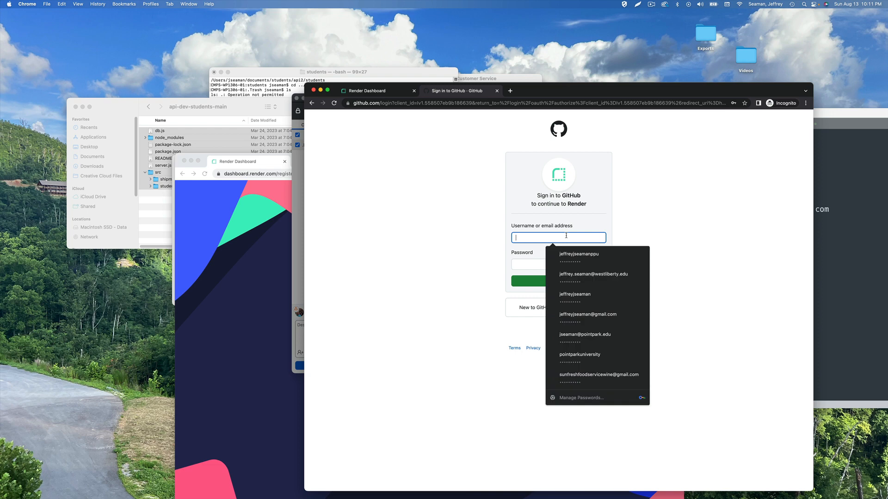
{"action": "left_click", "coordinate": [562, 257]}
{"action": "left_click", "coordinate": [555, 282]}
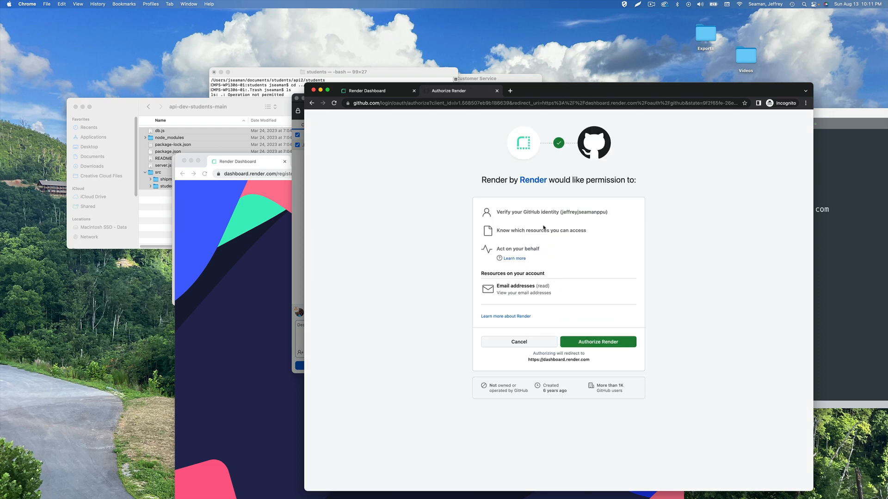
{"action": "left_click", "coordinate": [592, 343]}
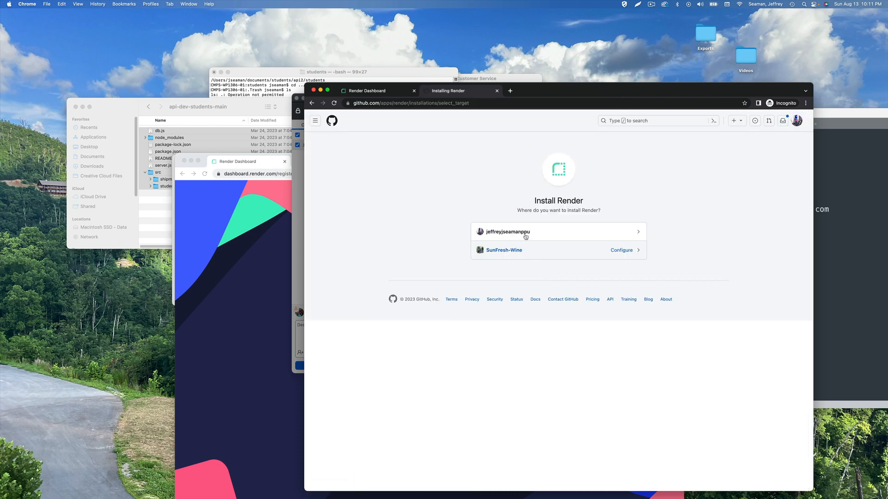
Install Render on the personal account with access to only the students repository
{"action": "left_click", "coordinate": [523, 233]}
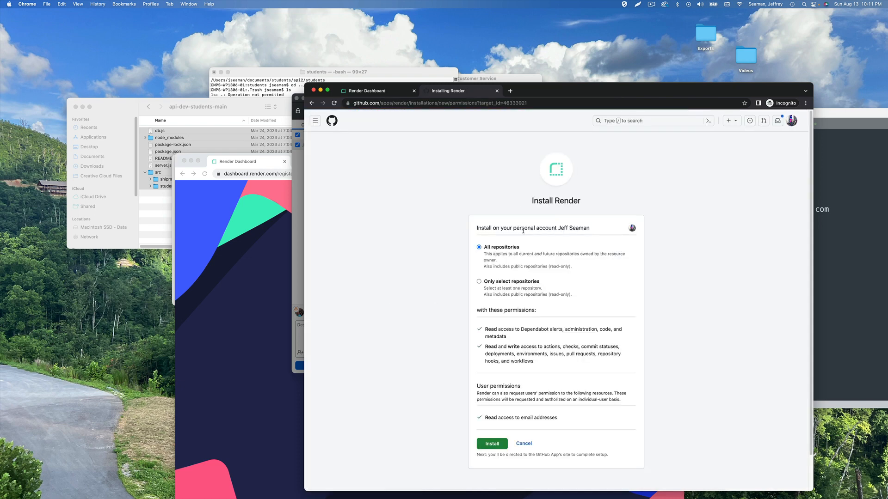
{"action": "left_click", "coordinate": [478, 282]}
{"action": "left_click", "coordinate": [519, 306]}
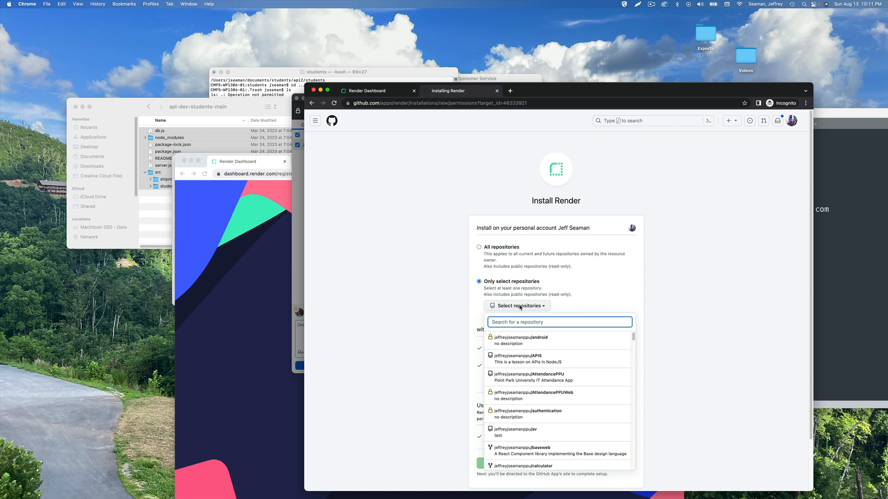
{"action": "type", "text": "students"}
{"action": "left_click", "coordinate": [531, 341]}
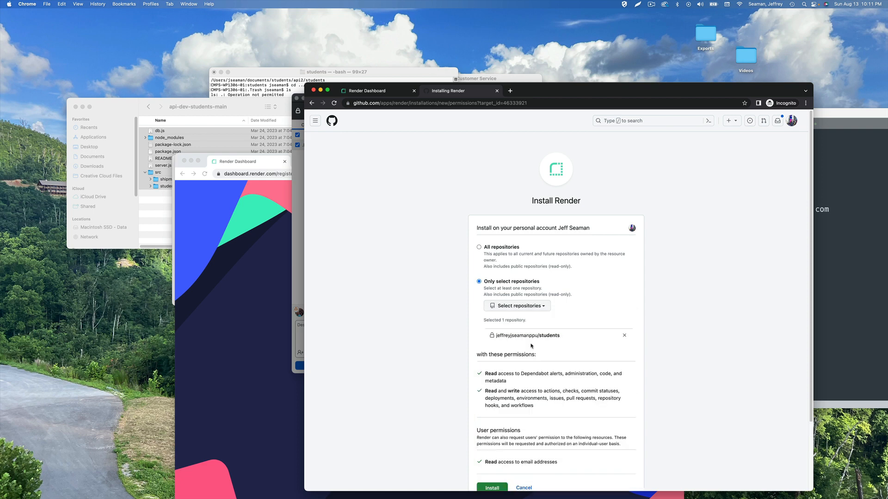
{"action": "scroll", "coordinate": [518, 365], "scroll_direction": "down", "scroll_amount": 3}
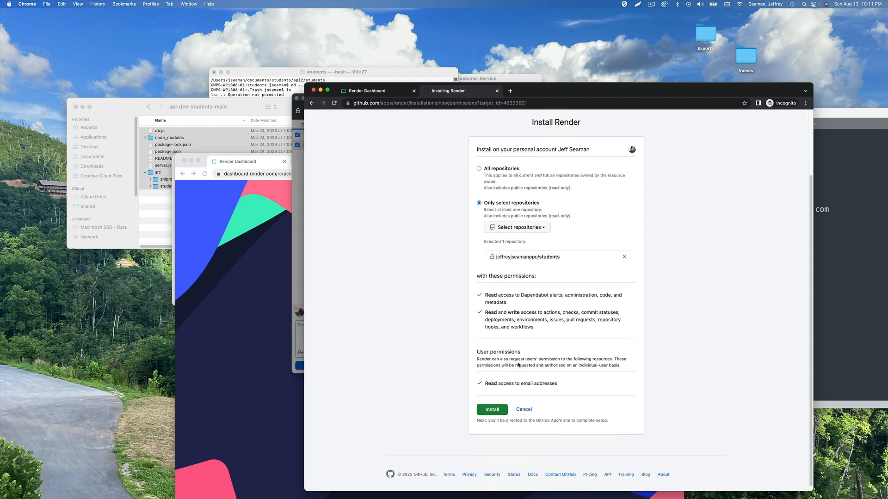
{"action": "left_click", "coordinate": [498, 406]}
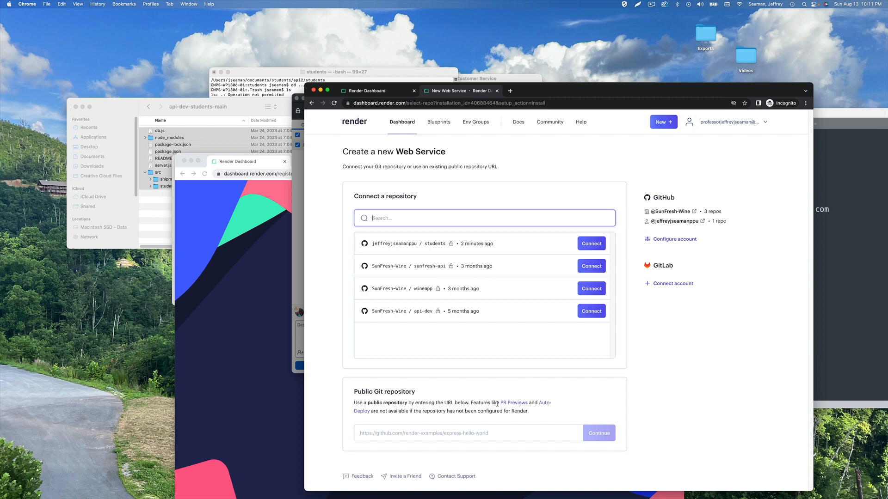
Connect the students repository and name the new web service studentsapi
{"action": "left_click", "coordinate": [594, 242]}
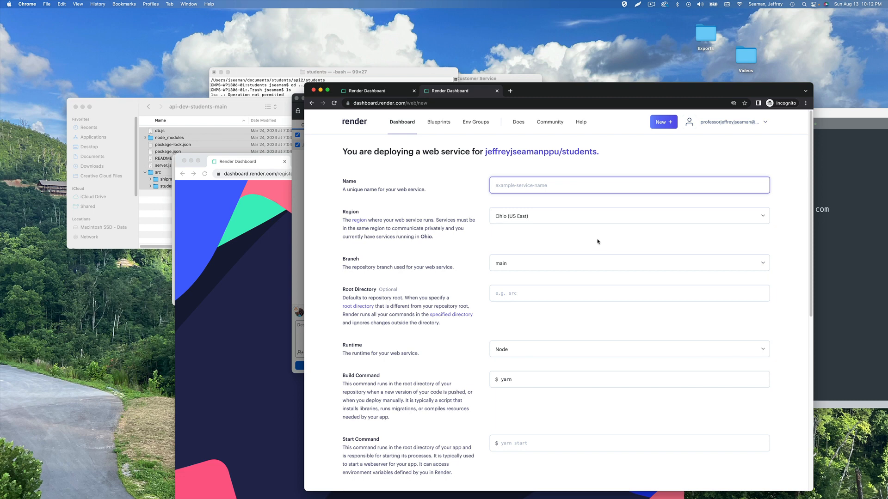
{"action": "type", "text": "student"}
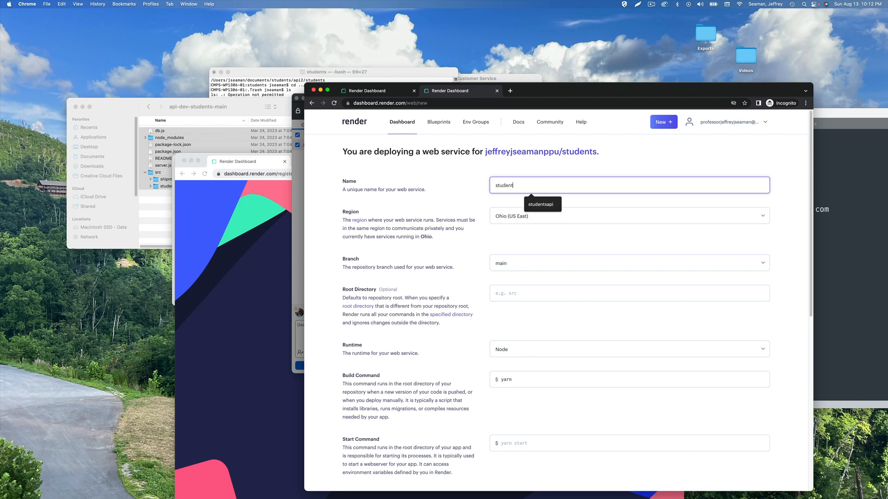
{"action": "type", "text": "sapi"}
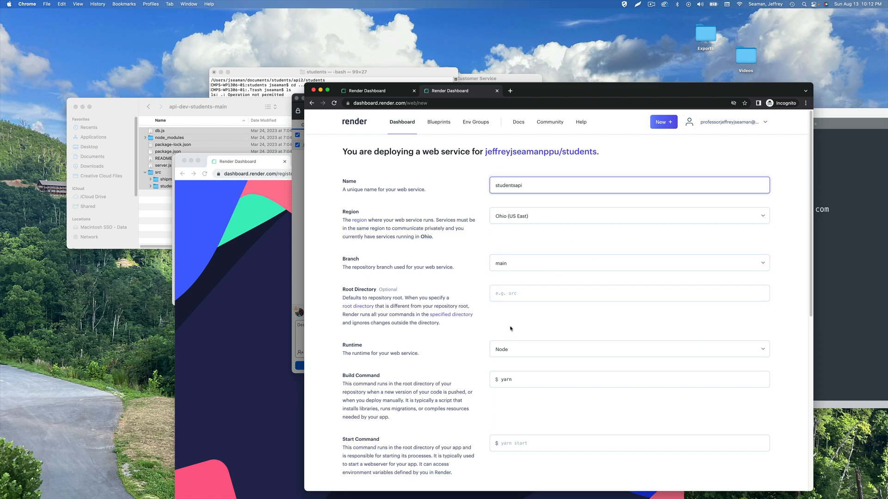
{"action": "scroll", "coordinate": [510, 328], "scroll_direction": "down", "scroll_amount": 1}
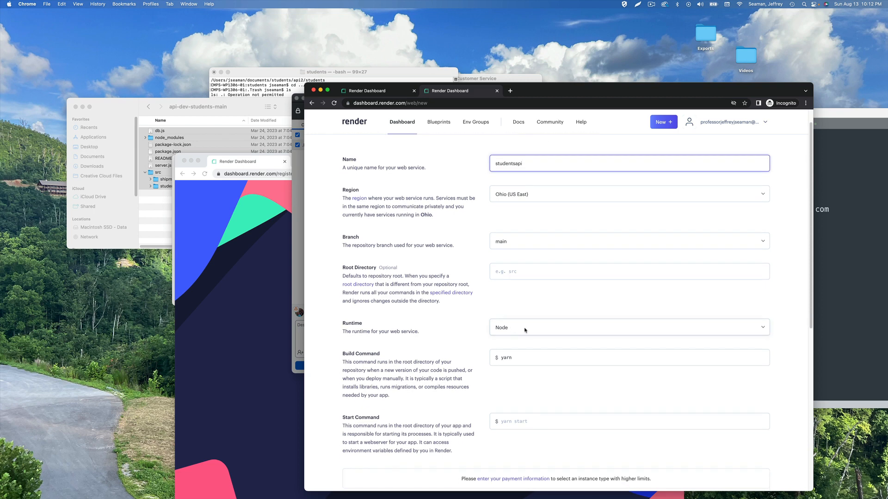
{"action": "scroll", "coordinate": [523, 319], "scroll_direction": "down", "scroll_amount": 3}
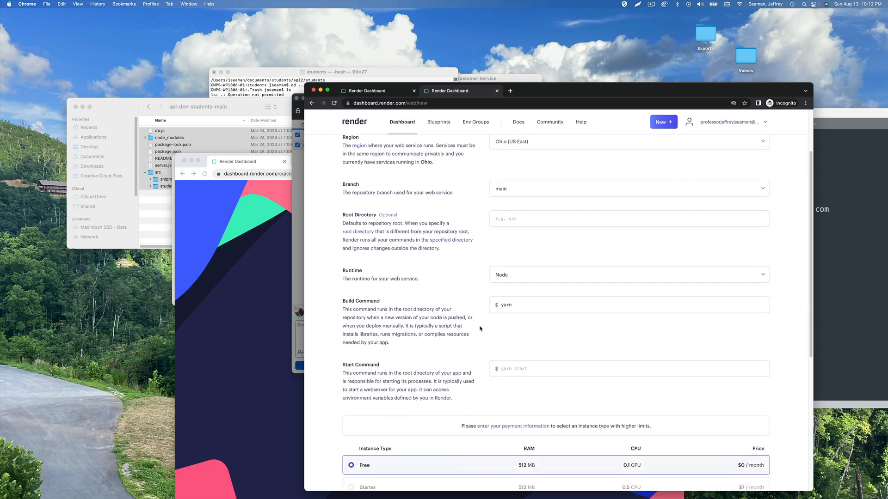
Change the build command from yarn to node
{"action": "left_click", "coordinate": [527, 301]}
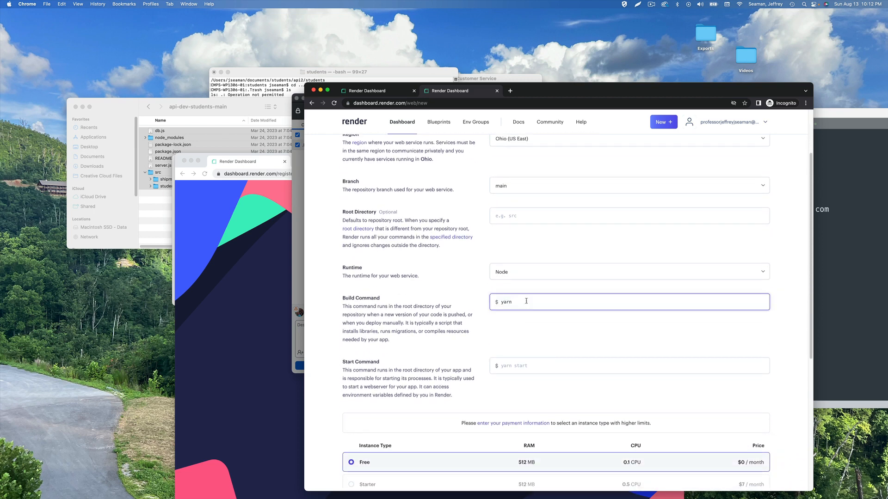
{"action": "key", "text": "super+a"}
{"action": "type", "text": "node"}
{"action": "left_click_drag", "start_coordinate": [534, 98], "coordinate": [528, 181]}
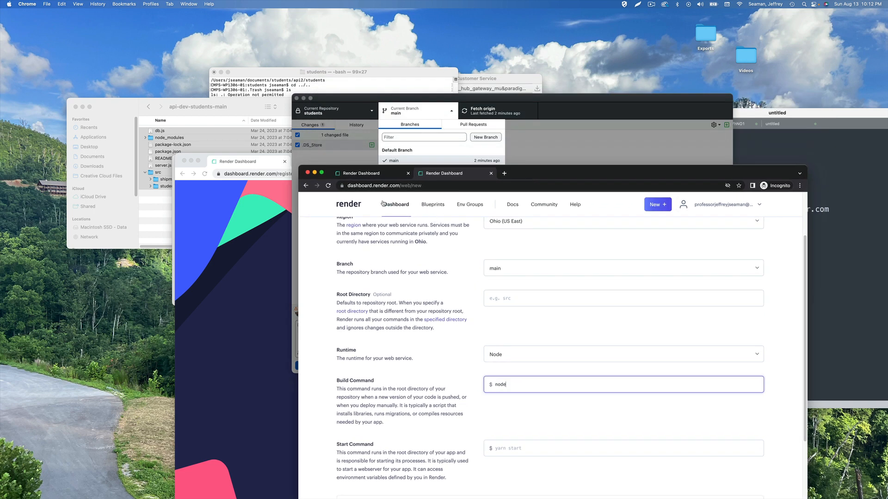
{"action": "left_click", "coordinate": [225, 217]}
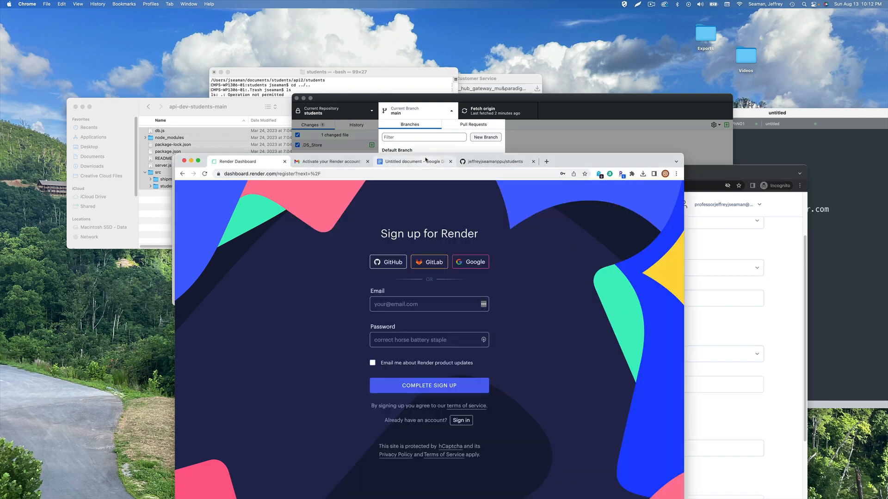
{"action": "left_click_drag", "start_coordinate": [599, 166], "coordinate": [887, 76]}
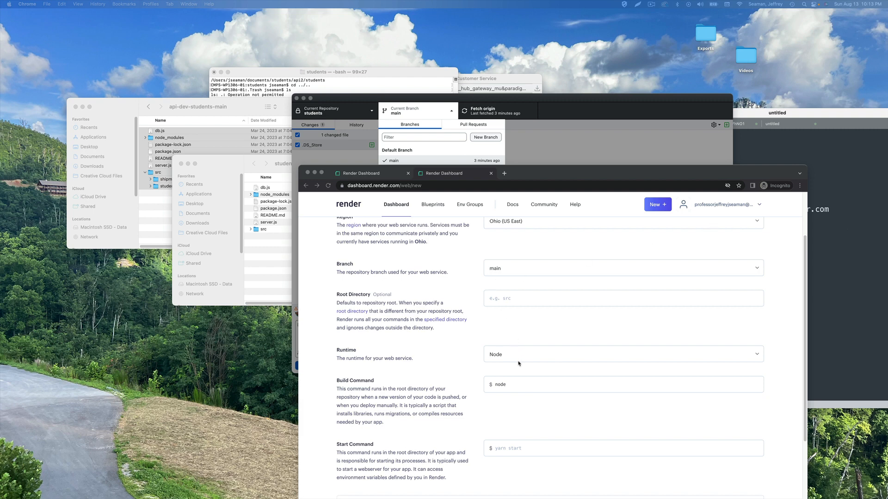
Append 'server.js' to the build command so it reads 'node server.js'
{"action": "left_click", "coordinate": [518, 385]}
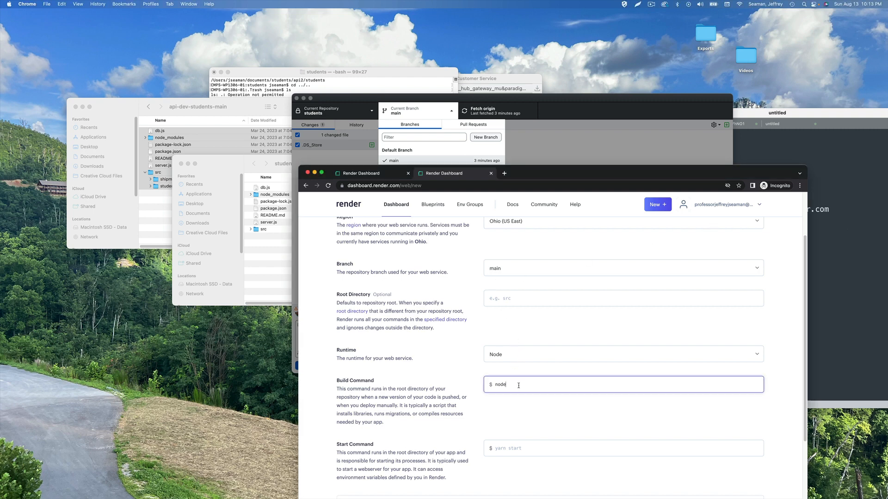
{"action": "type", "text": "server.js"}
{"action": "left_click", "coordinate": [517, 420]}
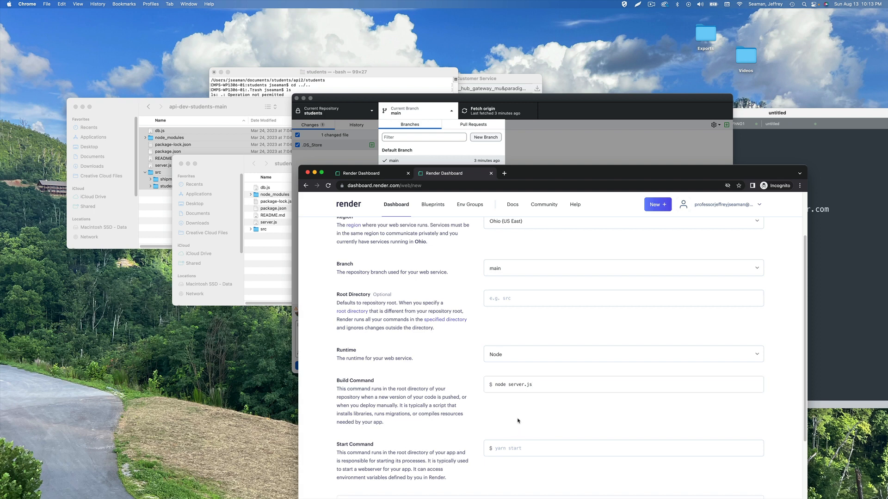
{"action": "scroll", "coordinate": [517, 420], "scroll_direction": "down", "scroll_amount": 2}
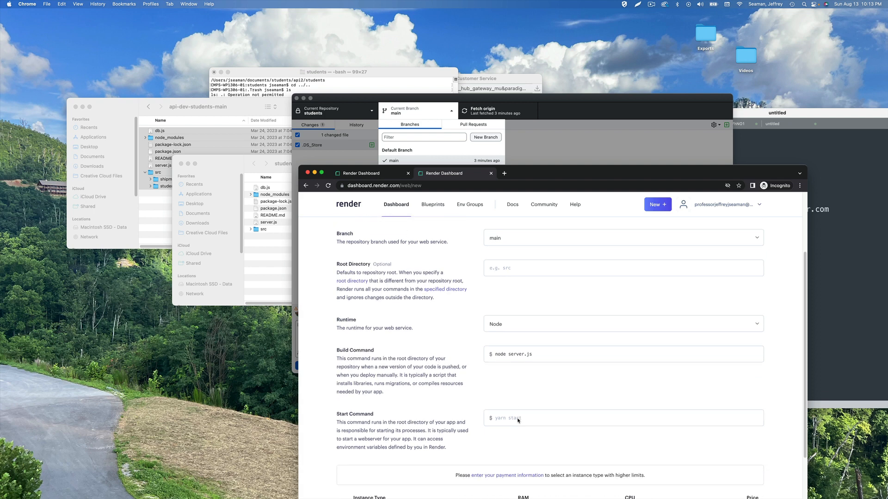
{"action": "left_click", "coordinate": [518, 419]}
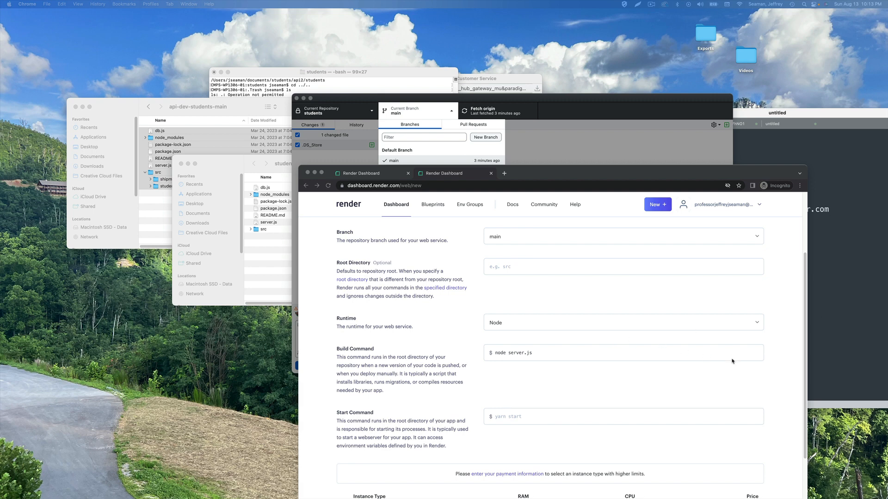
{"action": "scroll", "coordinate": [732, 381], "scroll_direction": "down", "scroll_amount": 5}
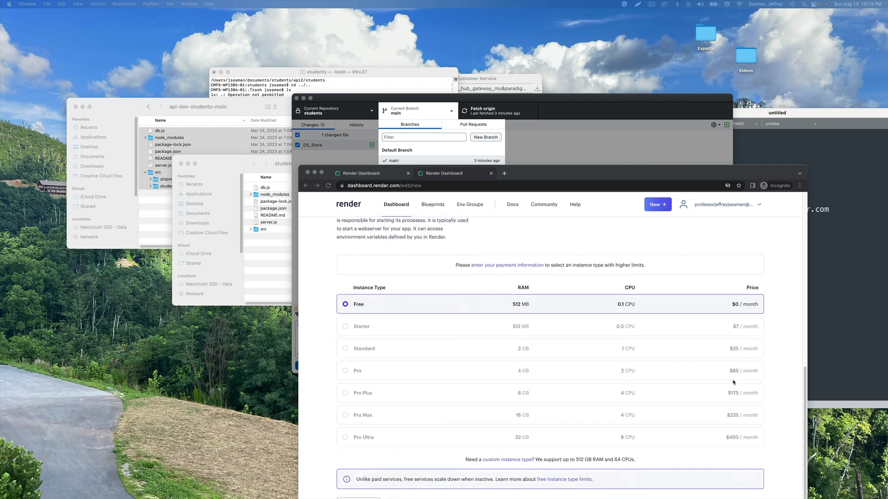
{"action": "scroll", "coordinate": [733, 382], "scroll_direction": "up", "scroll_amount": 2}
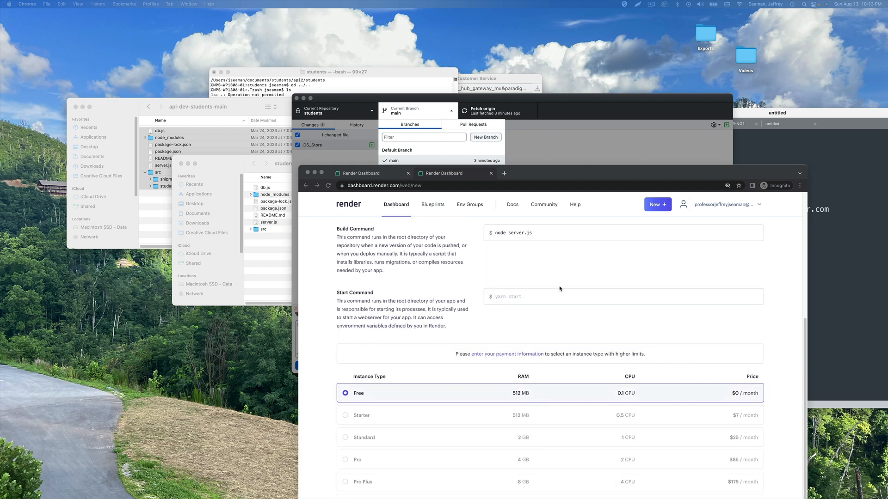
{"action": "scroll", "coordinate": [547, 295], "scroll_direction": "up", "scroll_amount": 1}
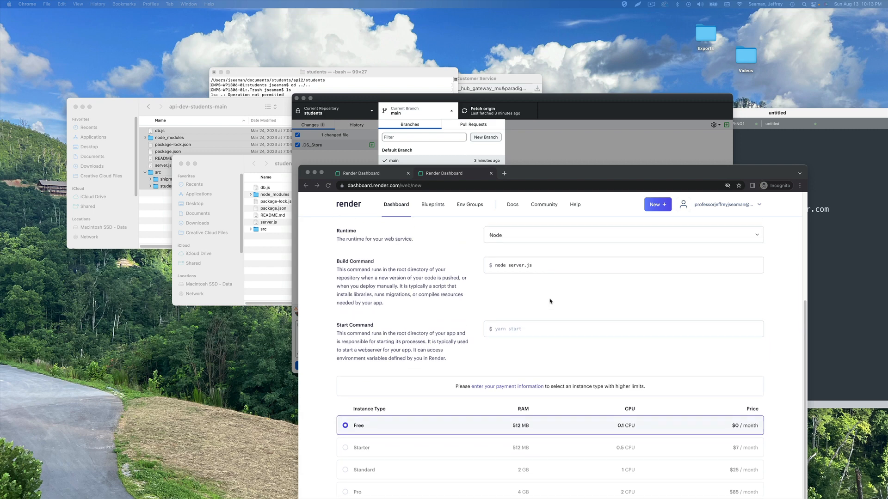
{"action": "left_click", "coordinate": [543, 267]}
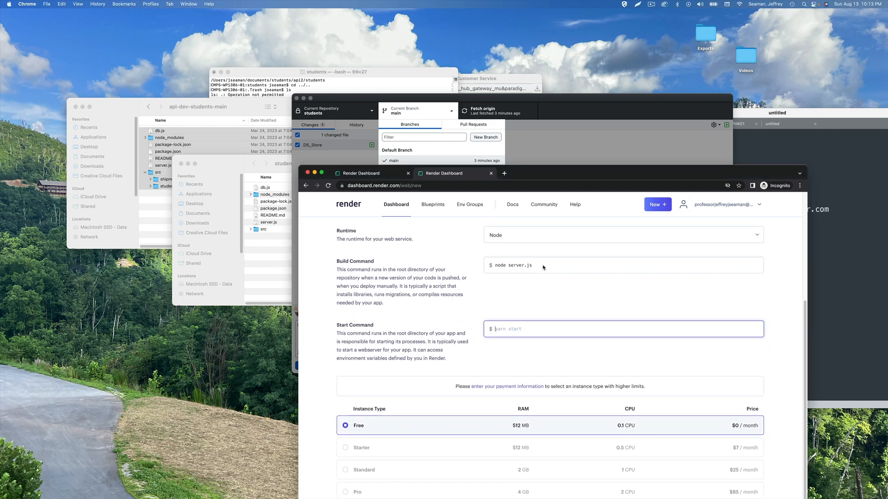
Replace the build command with just 'node' and keep Node as the runtime
{"action": "triple_click", "coordinate": [508, 264]}
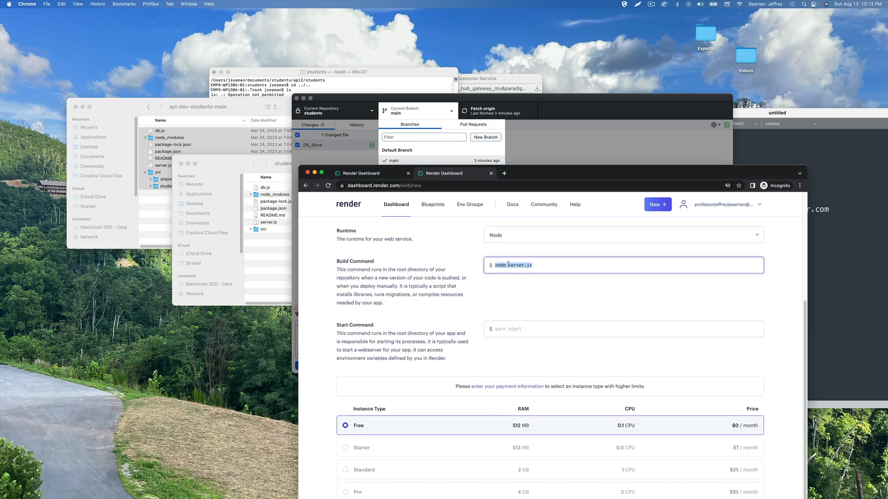
{"action": "type", "text": "node"}
{"action": "key", "text": "BackSpace"}
{"action": "key", "text": "BackSpace"}
{"action": "type", "text": "ode"}
{"action": "left_click", "coordinate": [509, 239]}
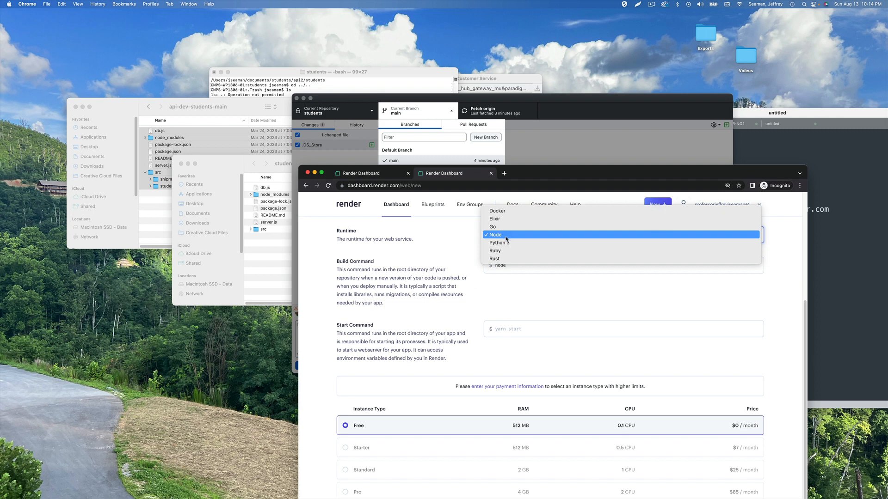
{"action": "left_click", "coordinate": [506, 235]}
{"action": "left_click", "coordinate": [520, 268]}
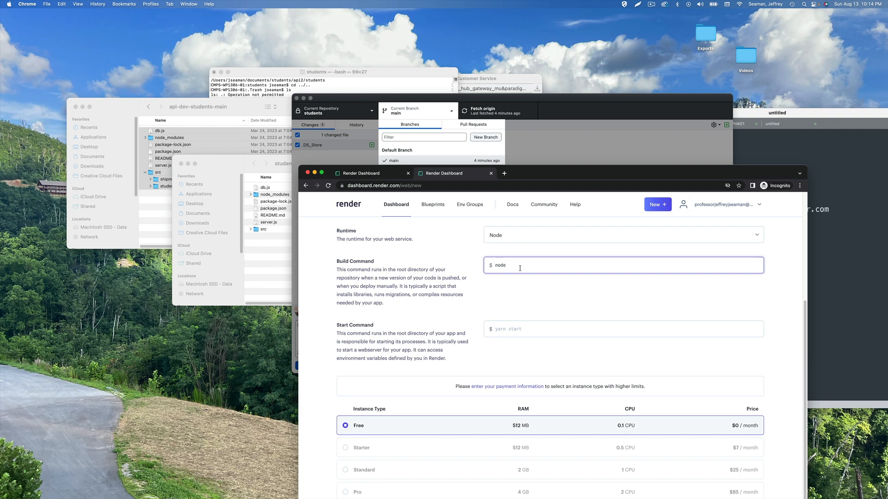
Set the start command to 'node server.js' and bring the end of the form into view
{"action": "left_click", "coordinate": [508, 328]}
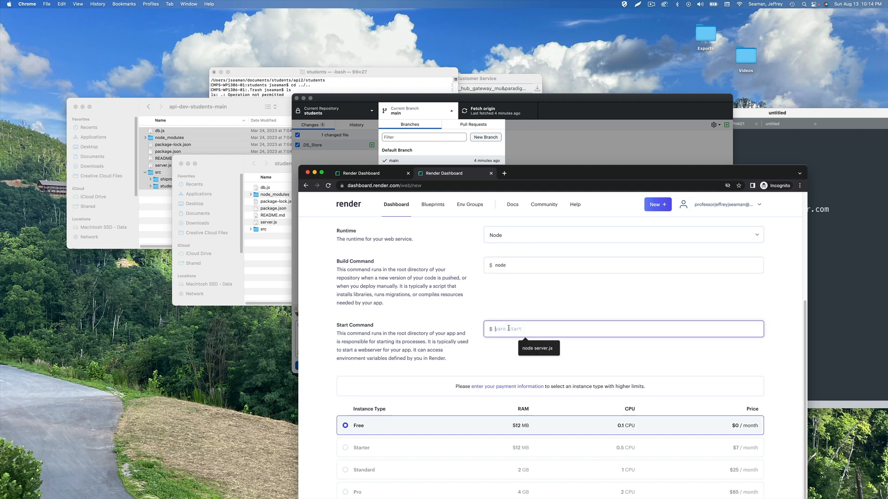
{"action": "key", "text": "super+Tab"}
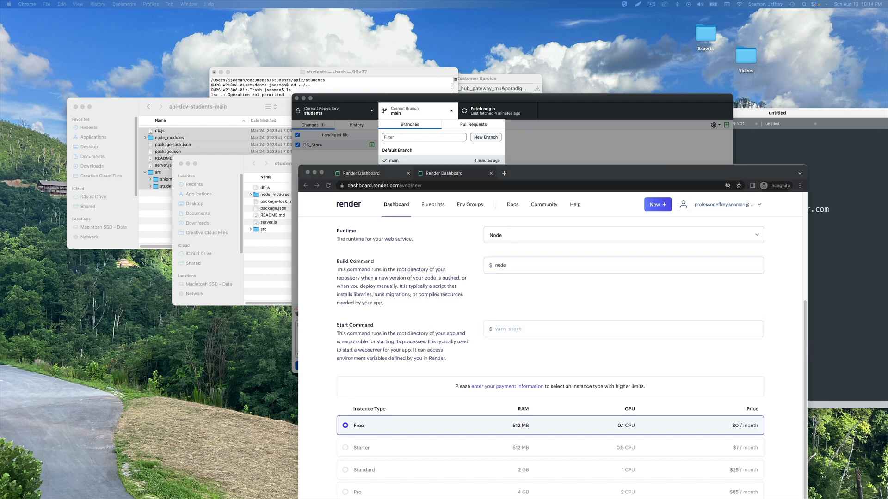
{"action": "left_click", "coordinate": [544, 334]}
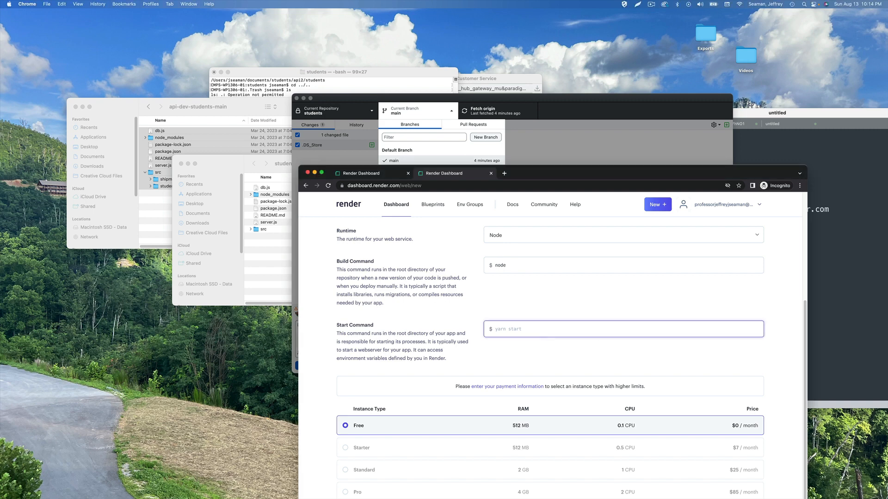
{"action": "type", "text": "node server"}
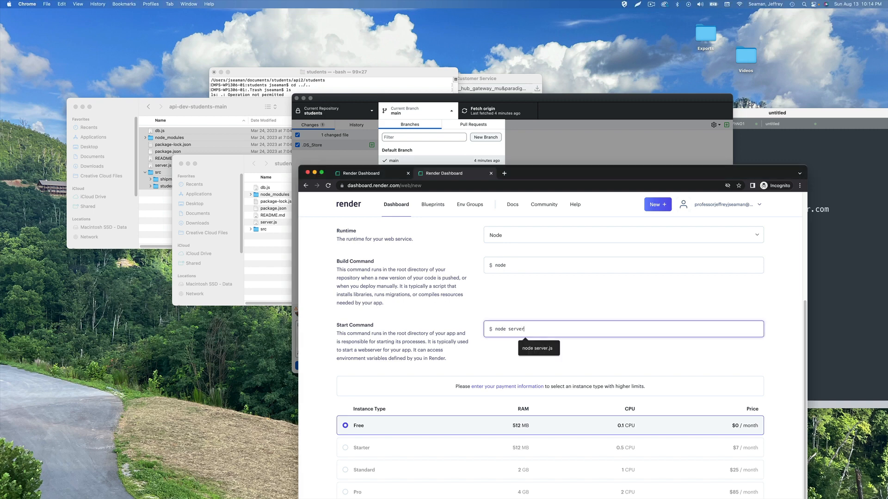
{"action": "type", "text": ".js"}
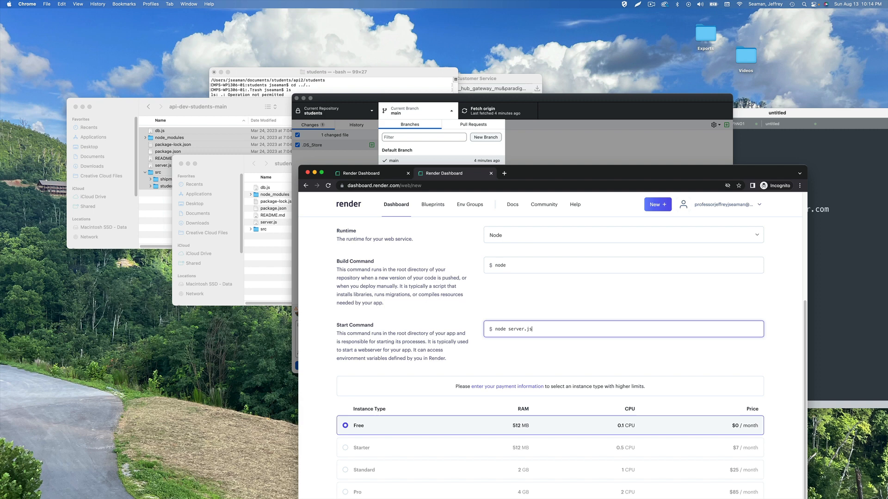
{"action": "left_click", "coordinate": [553, 295]}
{"action": "scroll", "coordinate": [561, 294], "scroll_direction": "down", "scroll_amount": 1}
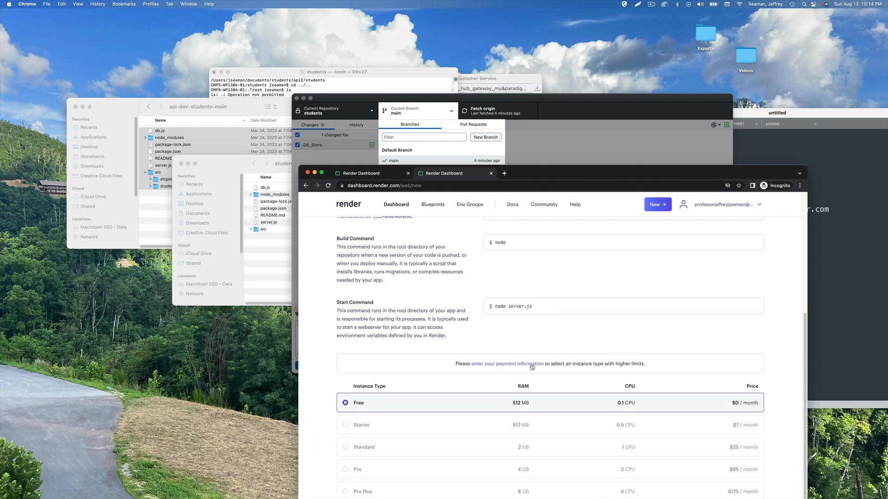
{"action": "scroll", "coordinate": [532, 366], "scroll_direction": "down", "scroll_amount": 4}
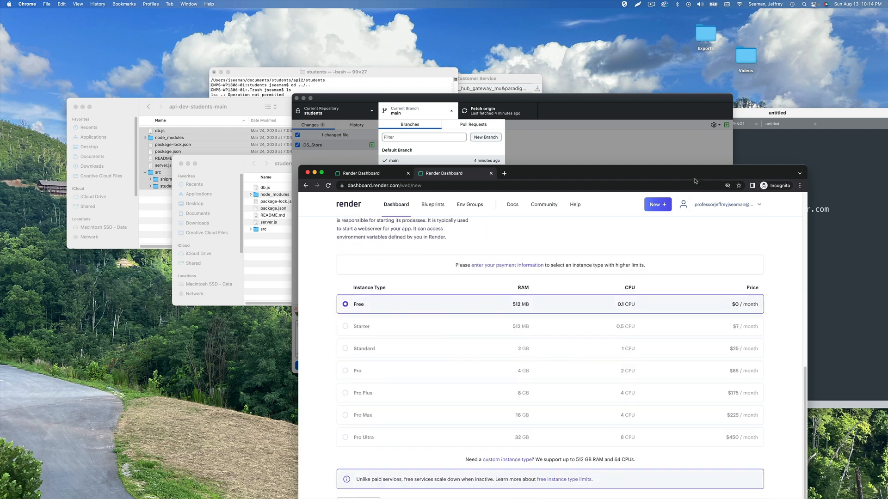
{"action": "left_click_drag", "start_coordinate": [675, 169], "coordinate": [673, 35]}
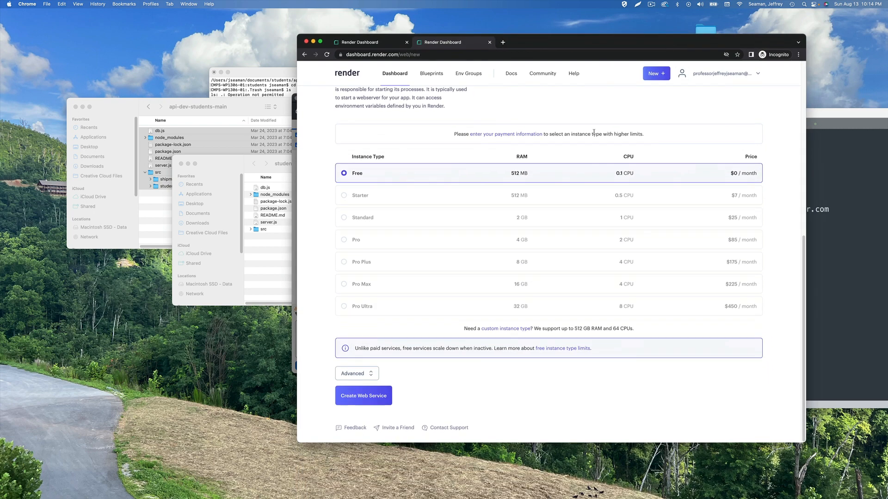
Create the studentsapi web service on the Free instance type, starting its first deploy
{"action": "left_click", "coordinate": [373, 400]}
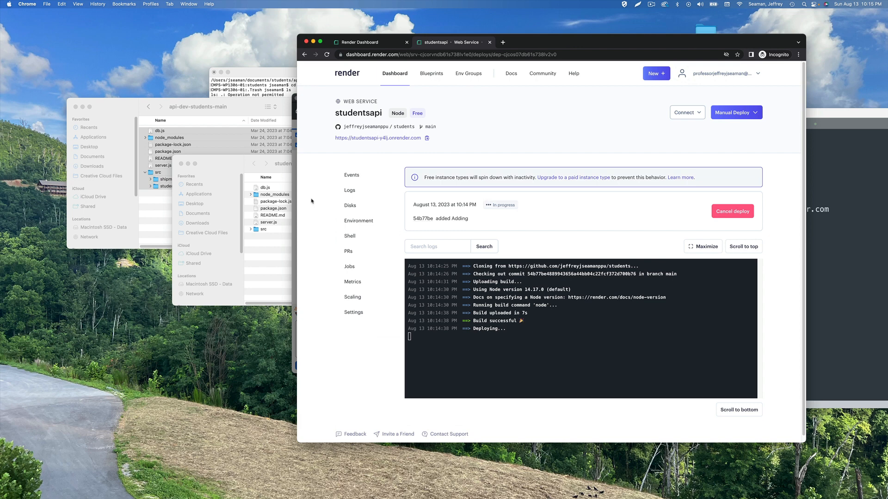
{"action": "left_click_drag", "start_coordinate": [234, 161], "coordinate": [887, 170]}
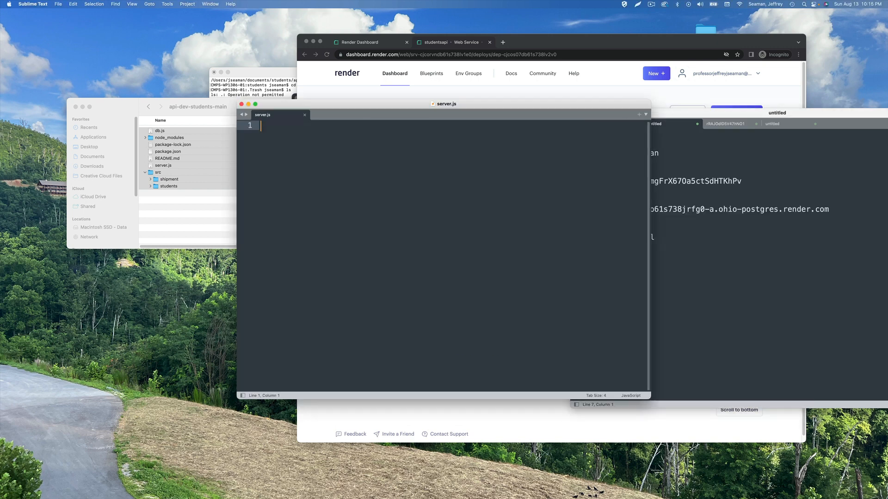
Move the server.js and db.js windows aside to show the notes with Postgres connection details
{"action": "left_click_drag", "start_coordinate": [471, 104], "coordinate": [769, 58]}
{"action": "key", "text": "super+w"}
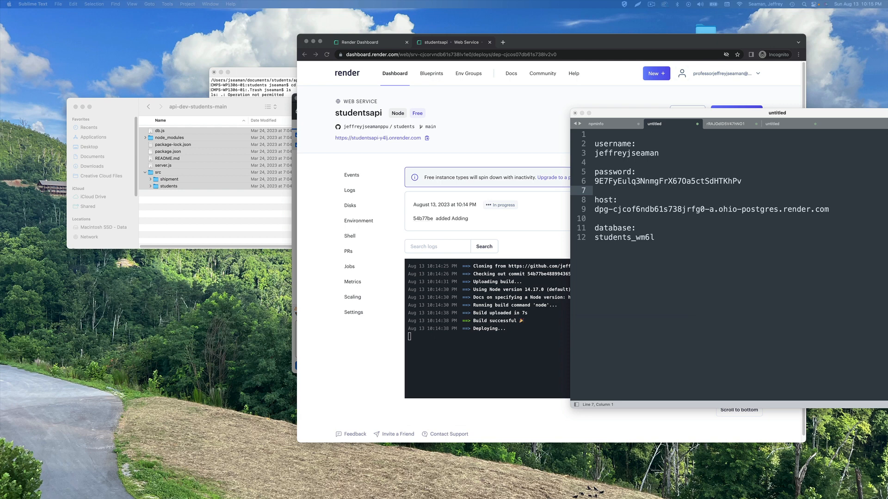
{"action": "left_click", "coordinate": [594, 190]}
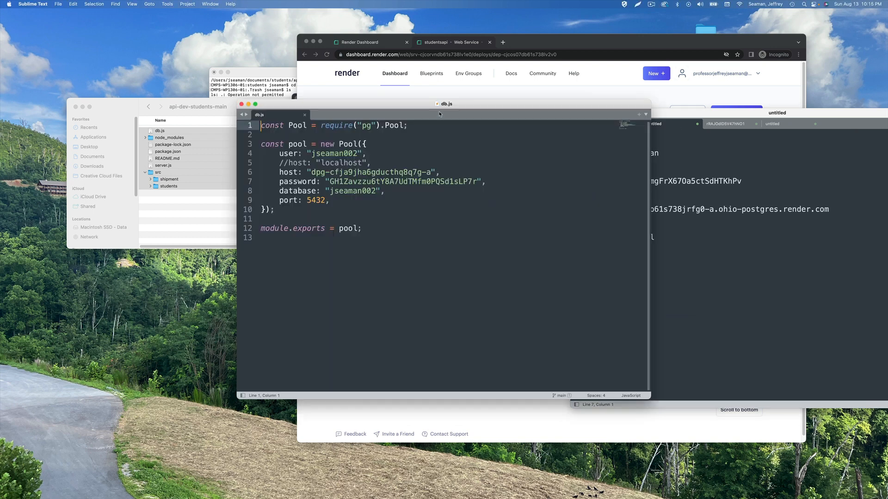
{"action": "left_click_drag", "start_coordinate": [455, 104], "coordinate": [887, 104]}
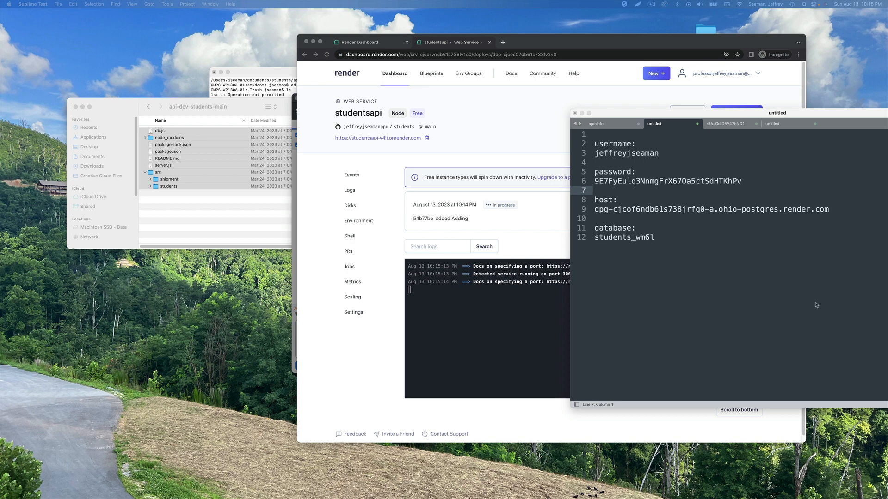
Confirm studentsapi is live and view it beside the ppuacs PostgreSQL database on the Dashboard
{"action": "left_click", "coordinate": [469, 319]}
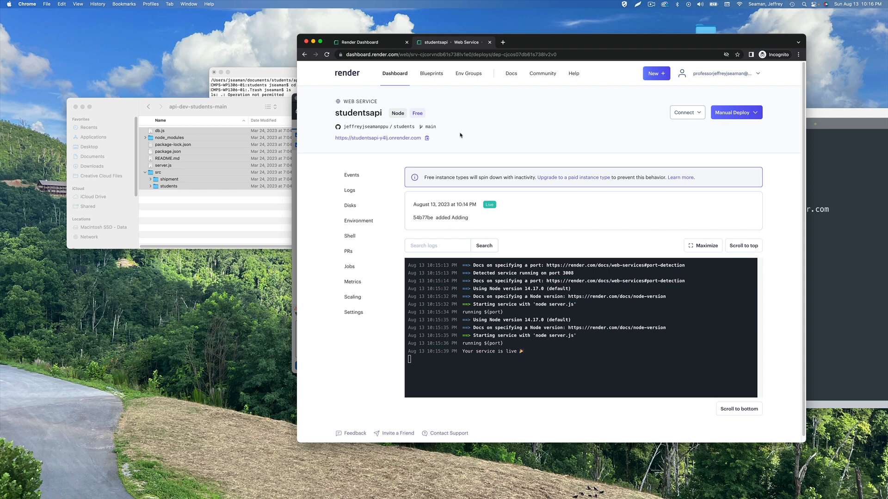
{"action": "left_click", "coordinate": [401, 75]}
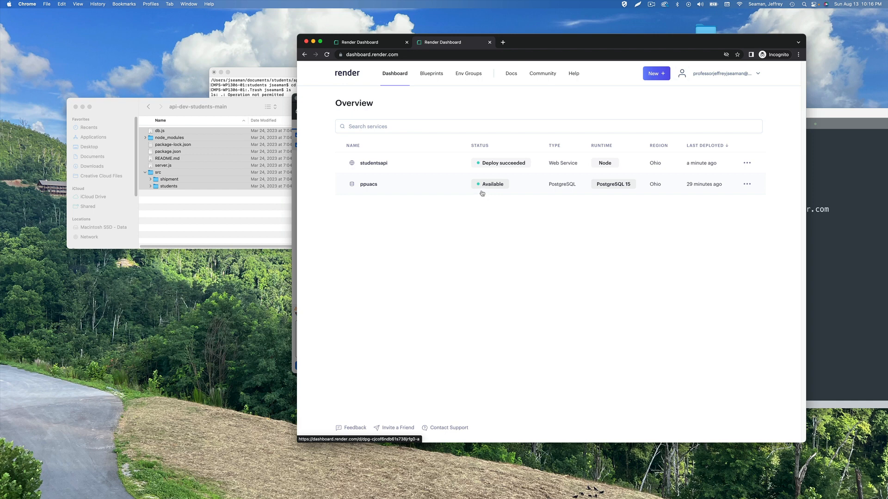
{"action": "left_click", "coordinate": [423, 165]}
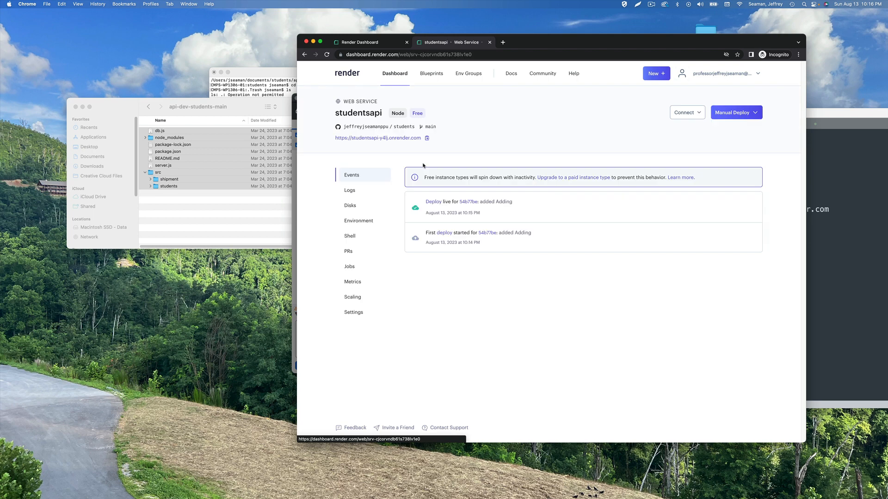
{"action": "left_click", "coordinate": [365, 194]}
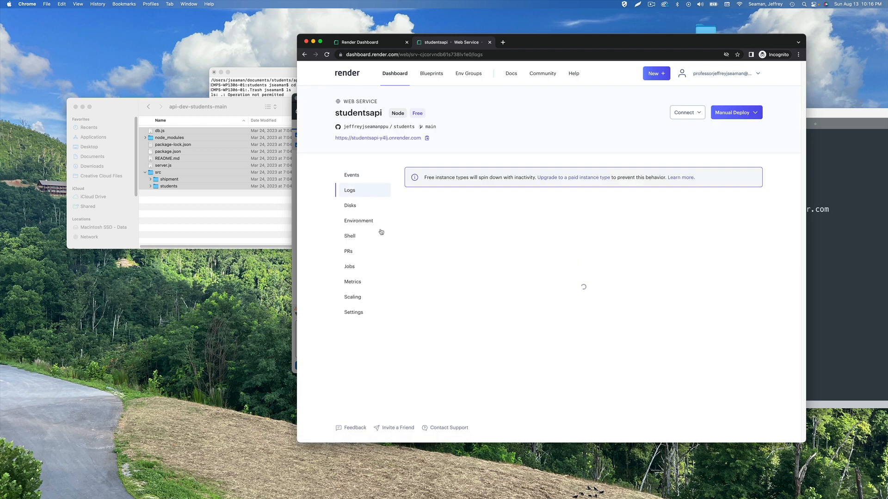
{"action": "left_click", "coordinate": [372, 252]}
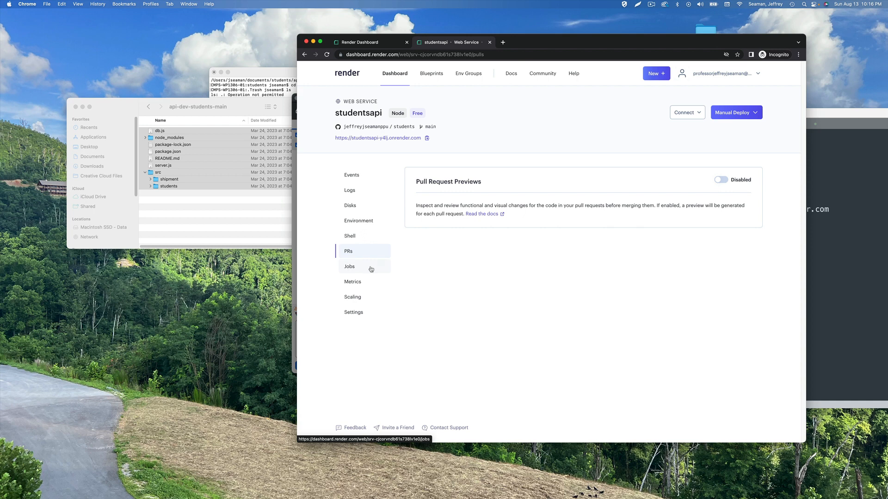
{"action": "left_click", "coordinate": [371, 268]}
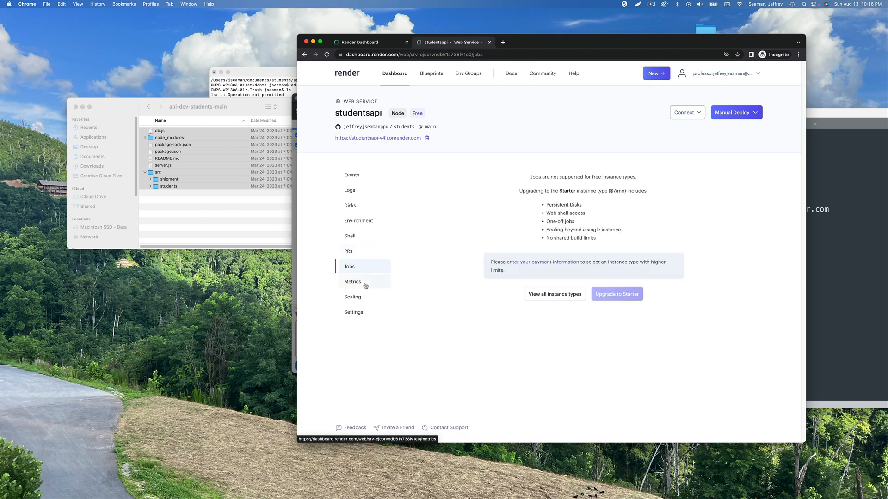
{"action": "left_click", "coordinate": [364, 283]}
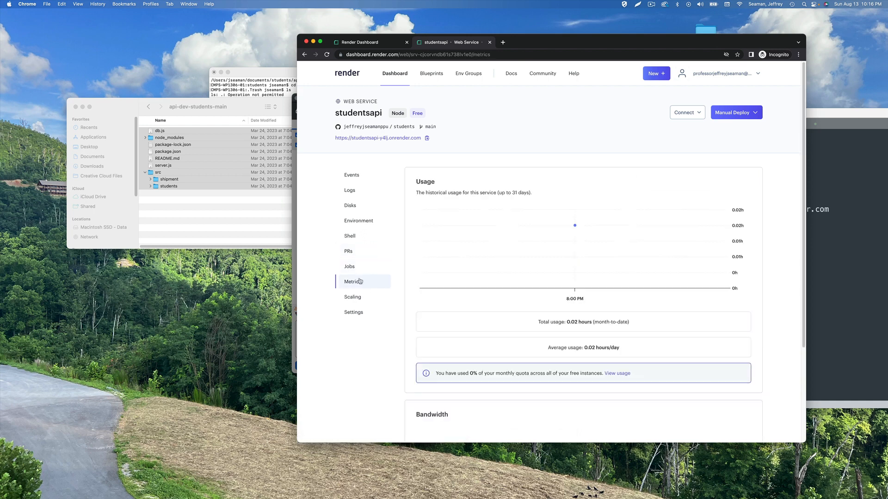
{"action": "left_click", "coordinate": [361, 297]}
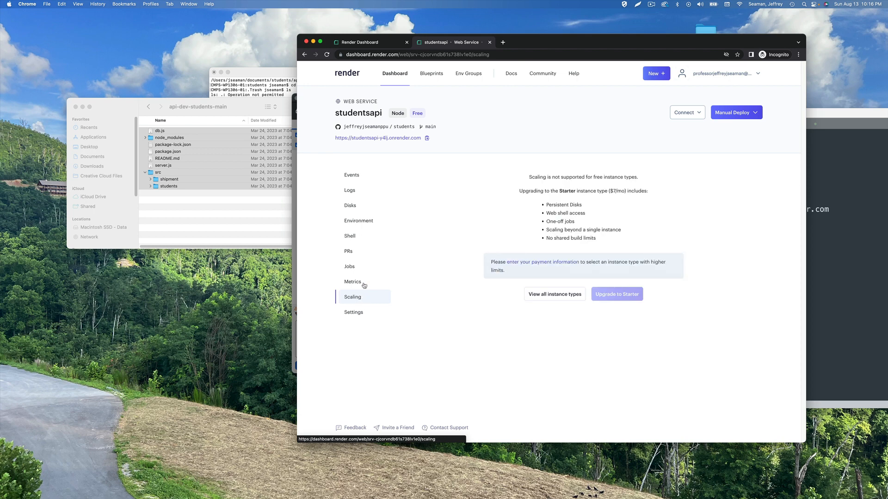
{"action": "left_click", "coordinate": [367, 222]}
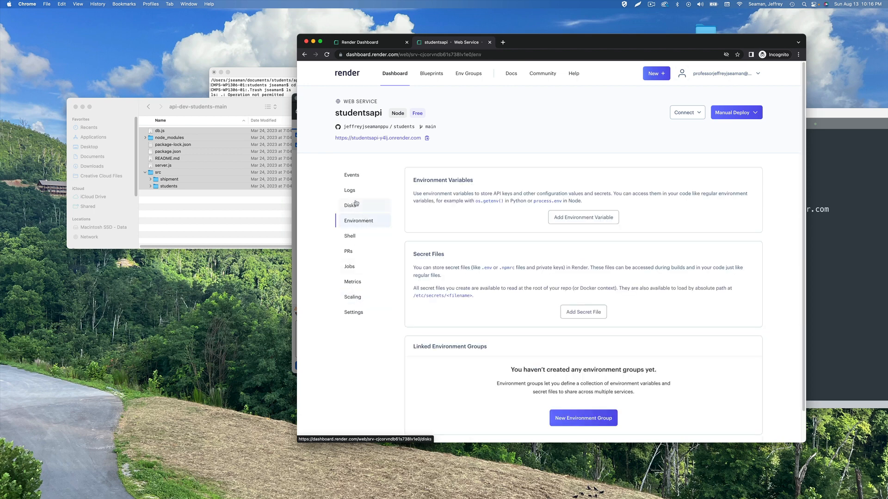
{"action": "left_click", "coordinate": [358, 207]}
{"action": "left_click", "coordinate": [356, 193]}
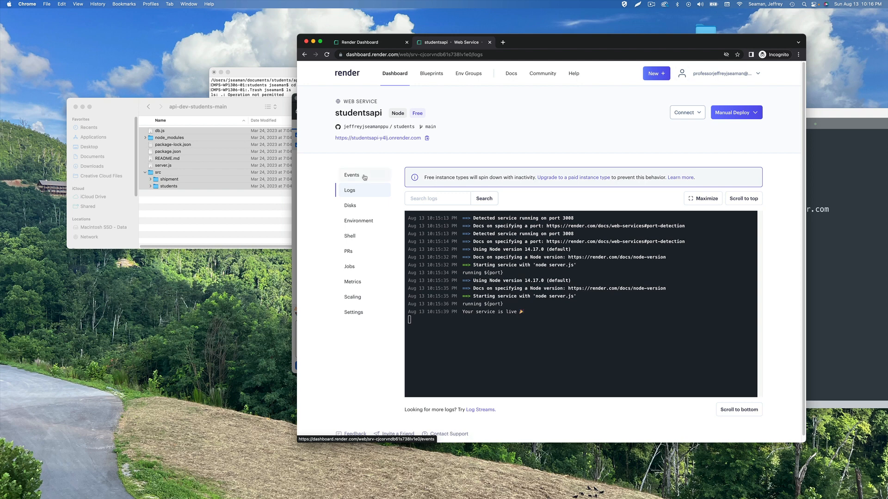
{"action": "left_click", "coordinate": [364, 177]}
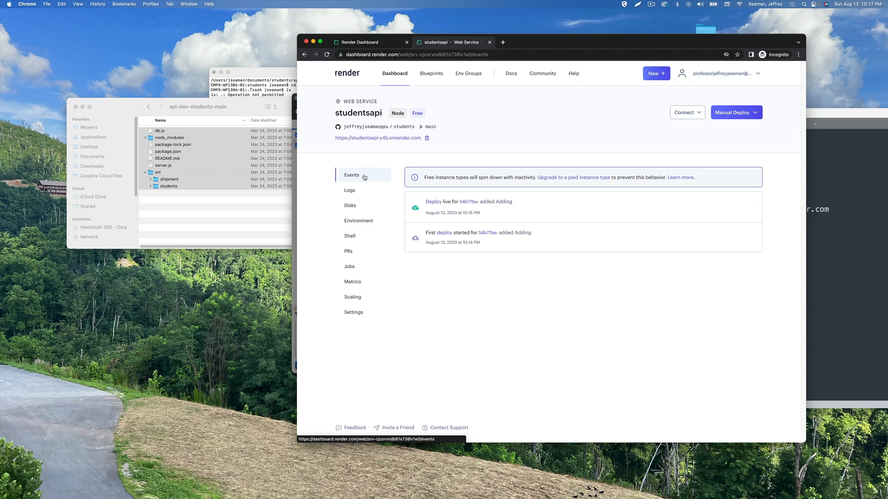
{"action": "left_click", "coordinate": [395, 81]}
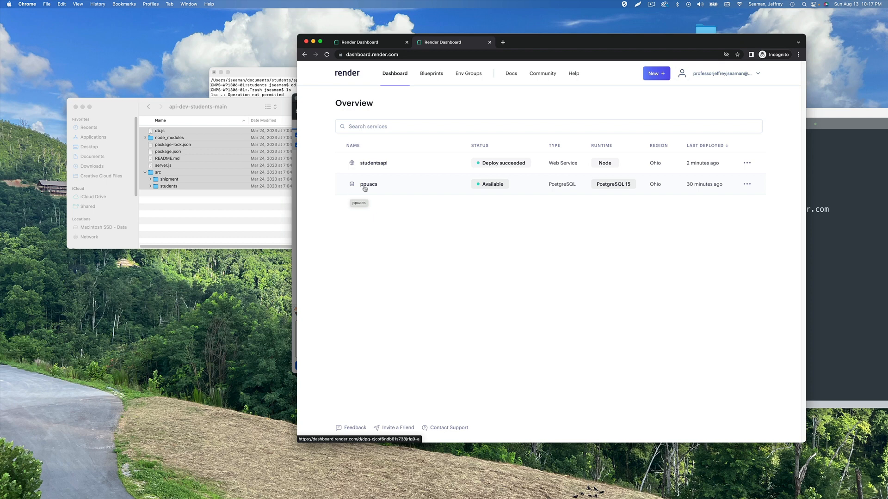
{"action": "left_click", "coordinate": [652, 5]}
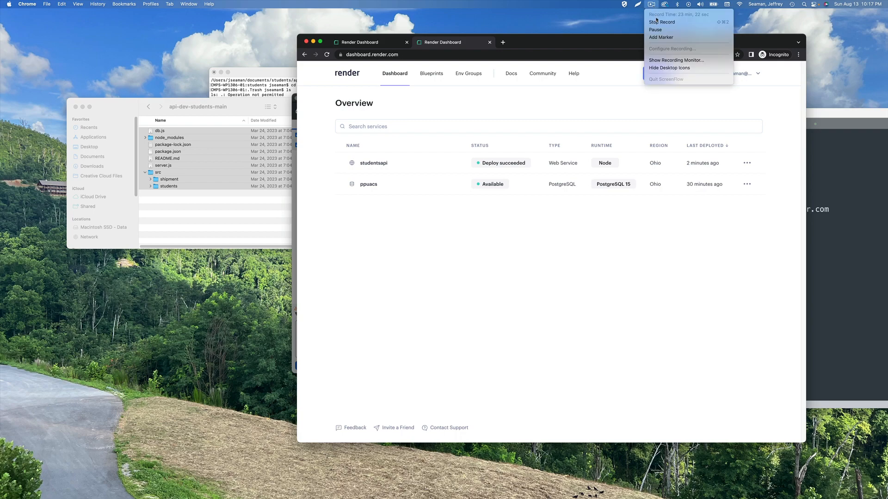